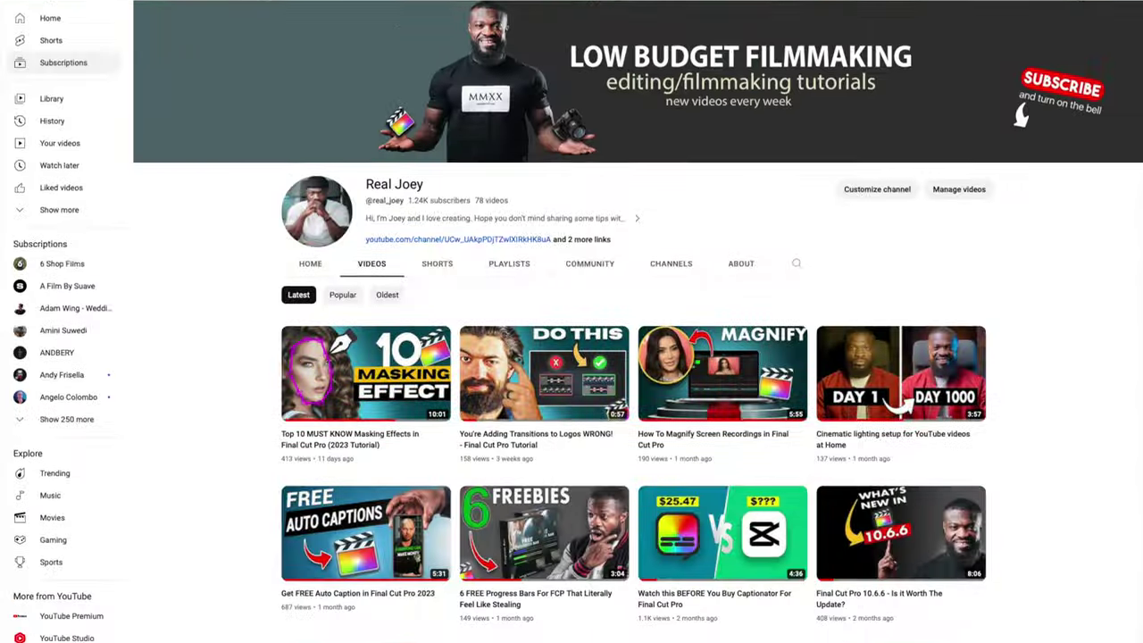
- Disable the gym footage clip in the Trial timeline so the viewer goes black
scroll(625, 357, down, 15)
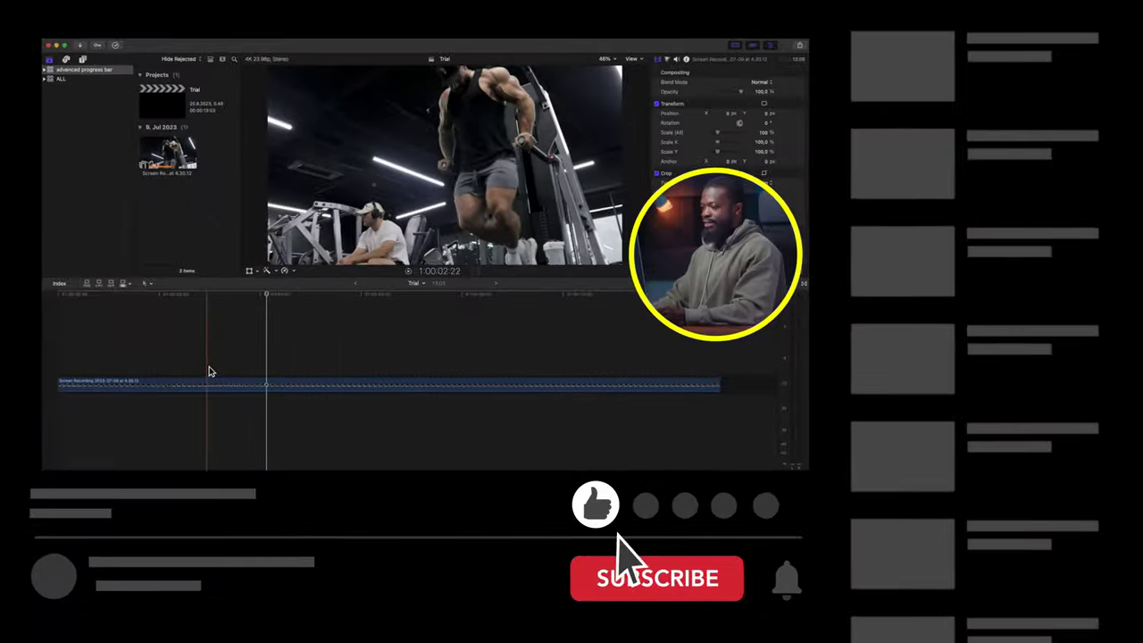
click(244, 386)
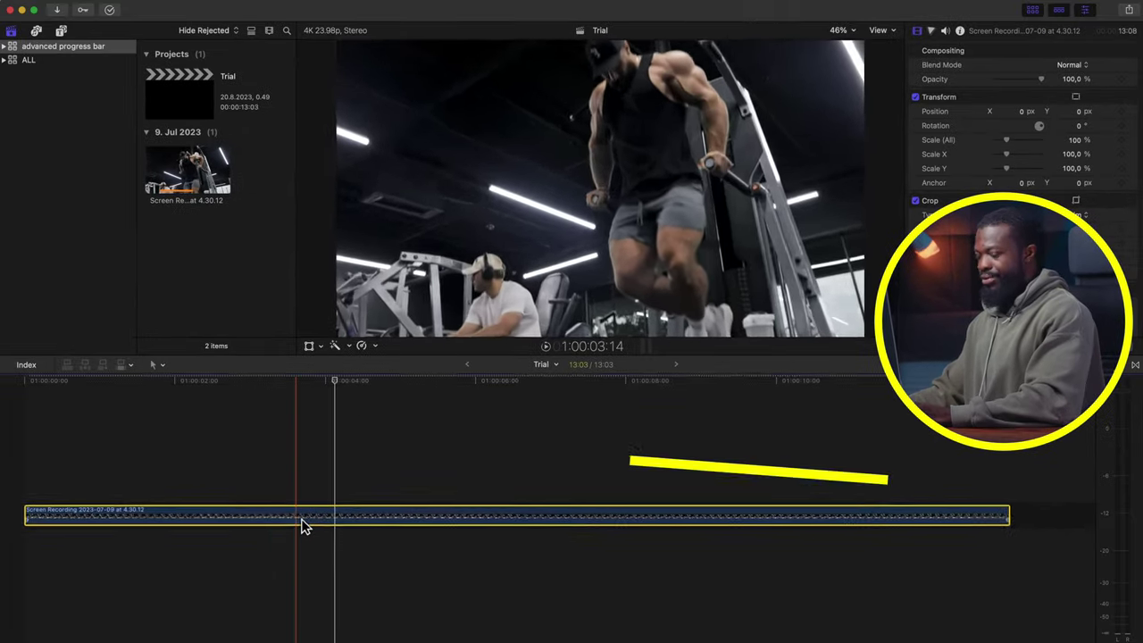
key(v)
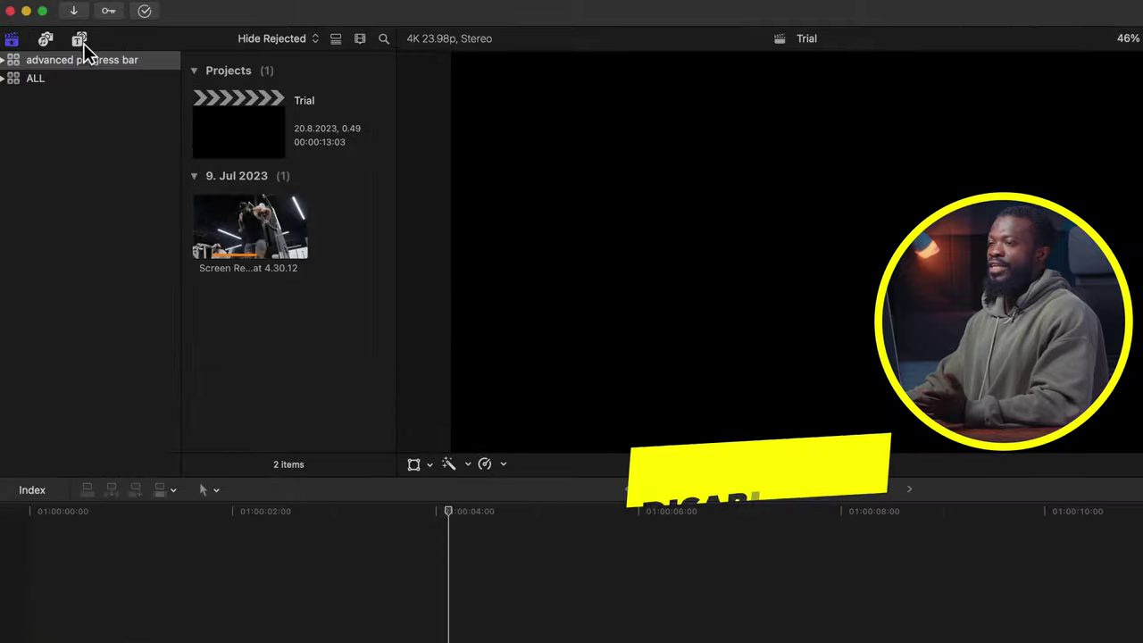
- Add the Shapes generator from Generators > Elements to the timeline and extend it to 13:03
click(80, 41)
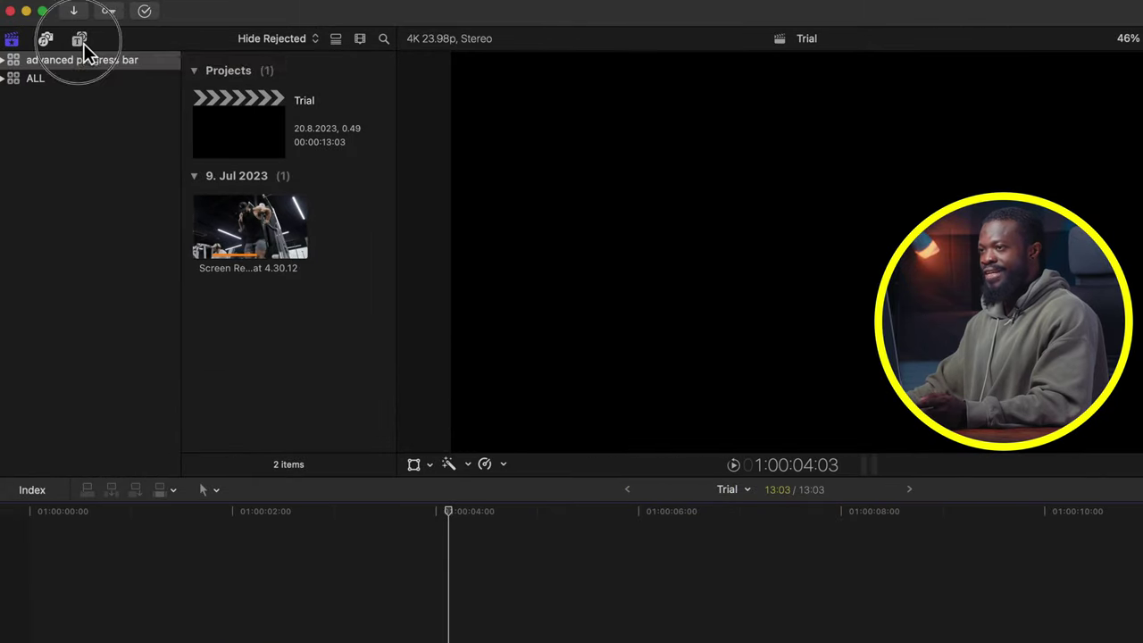
click(79, 359)
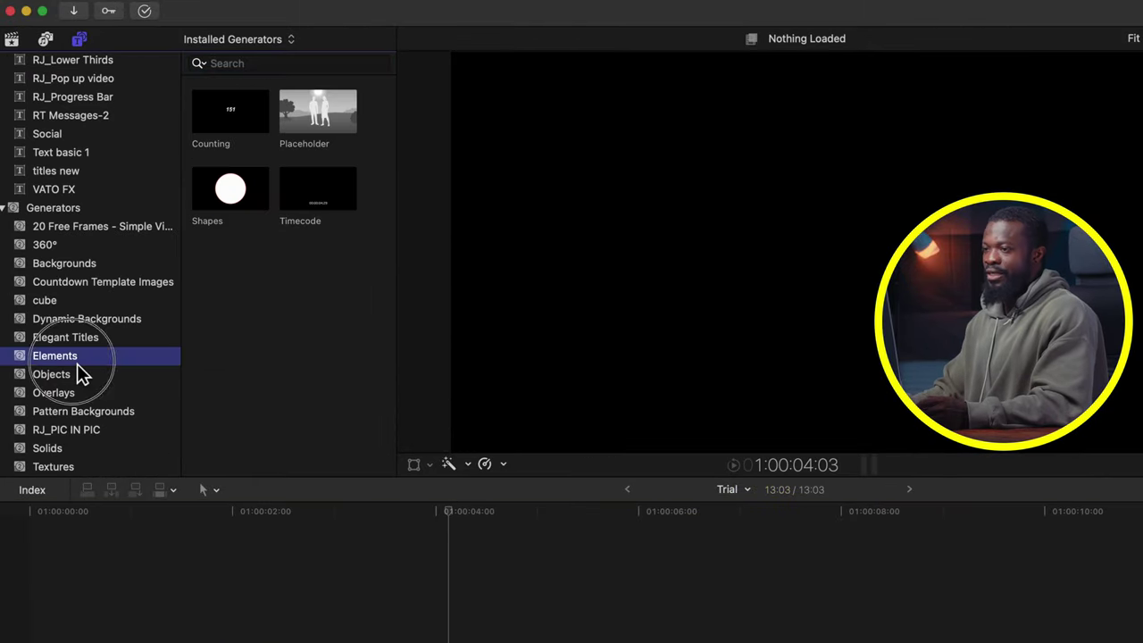
drag(234, 185, 40, 635)
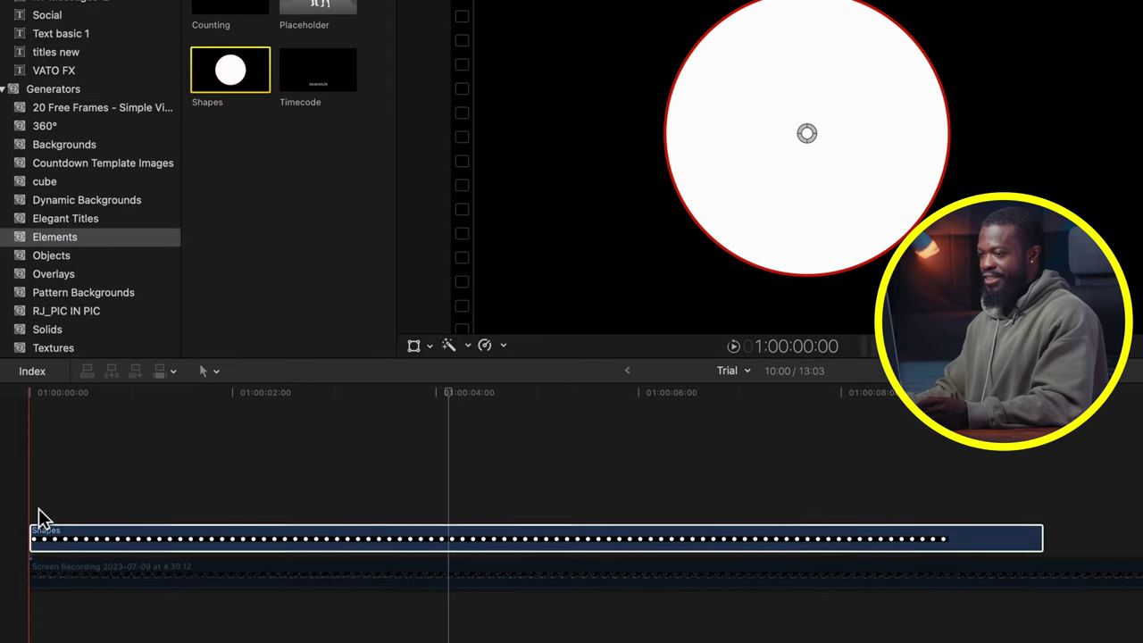
drag(1042, 539, 1095, 537)
click(171, 540)
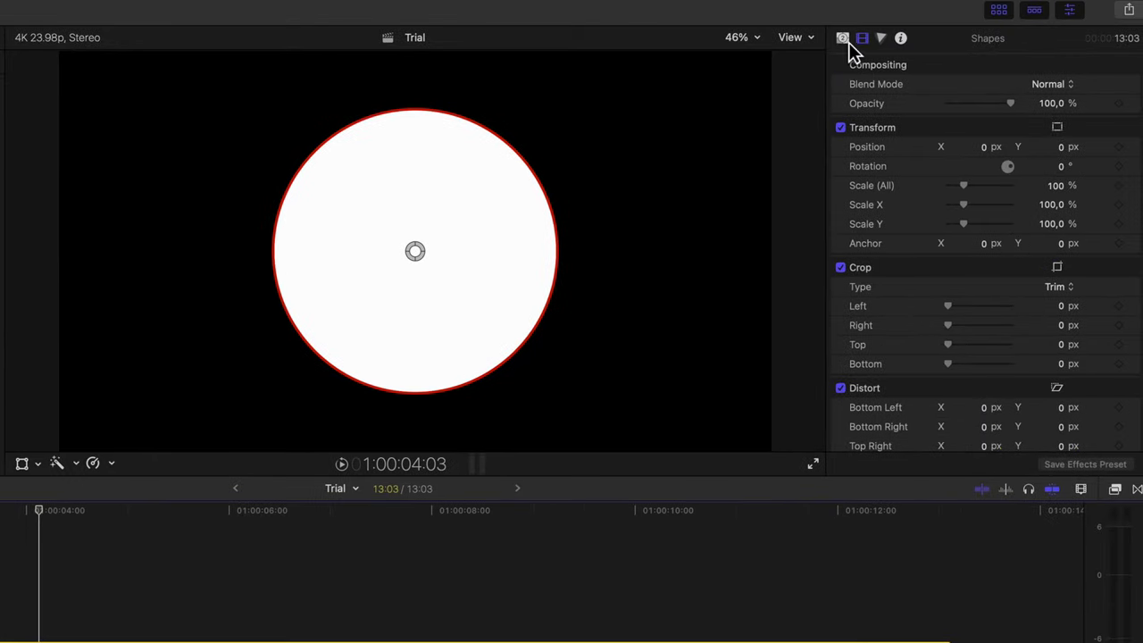
- Change the Shapes generator's shape to Rectangle with a dark grey fill
click(842, 39)
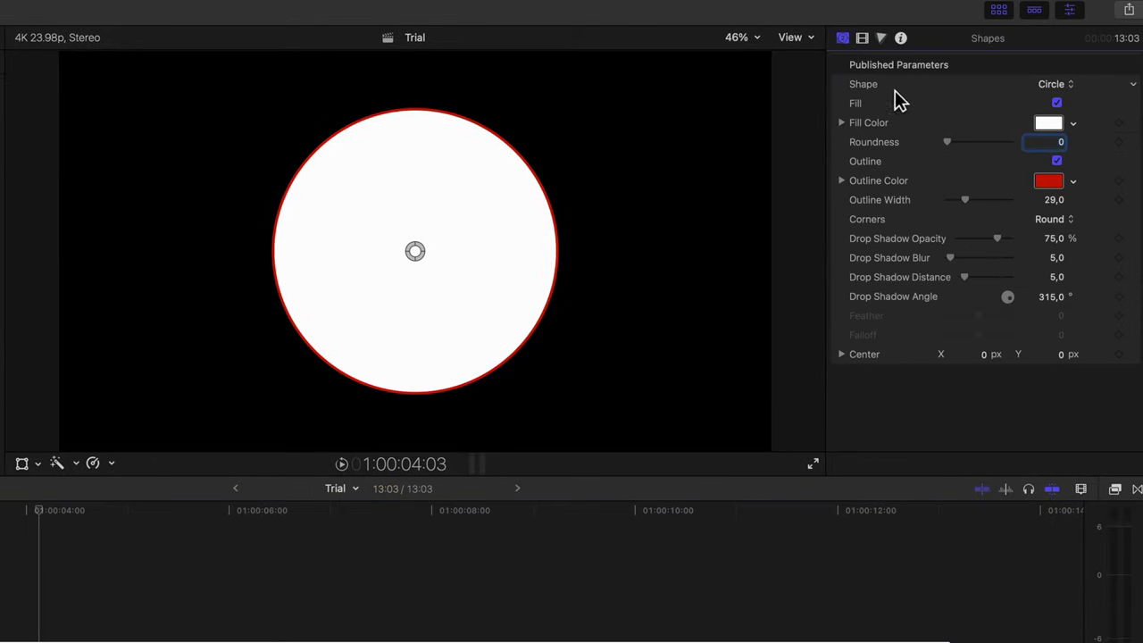
click(1059, 90)
click(1059, 135)
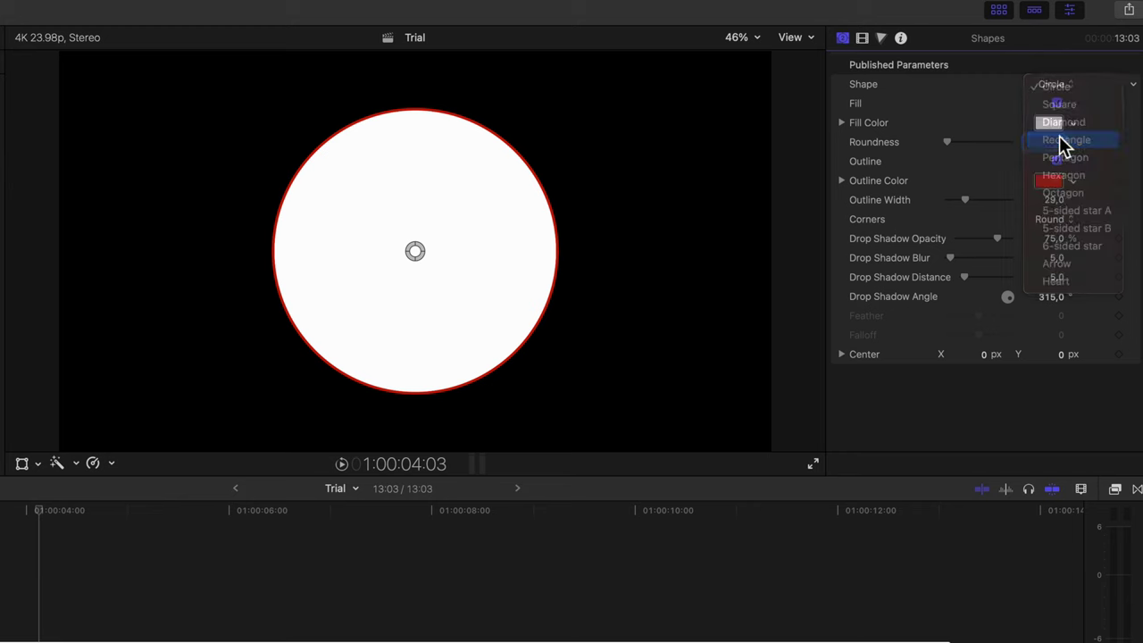
click(1049, 124)
click(871, 434)
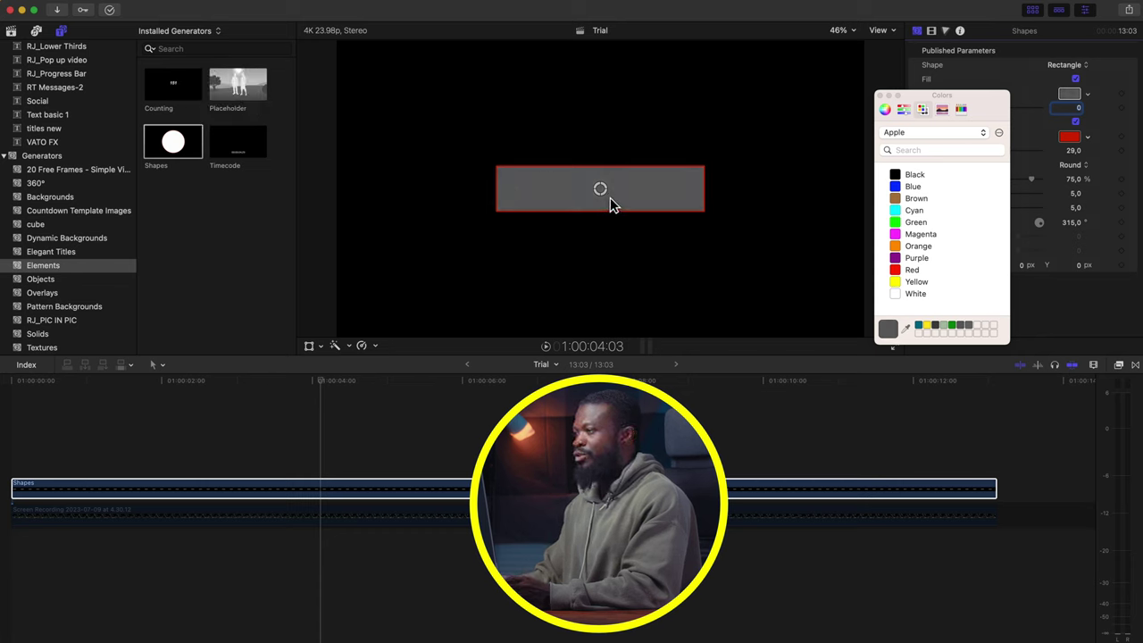
- Save the grey as a swatch, remove the outline and set drop shadow opacity to 0%
drag(887, 329, 980, 328)
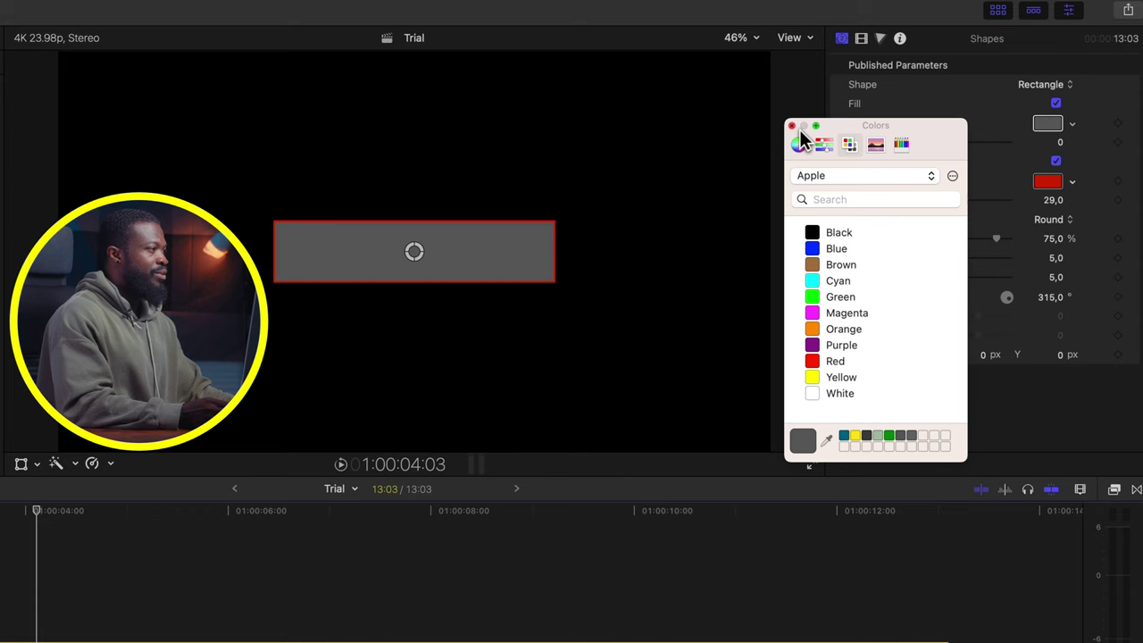
click(791, 123)
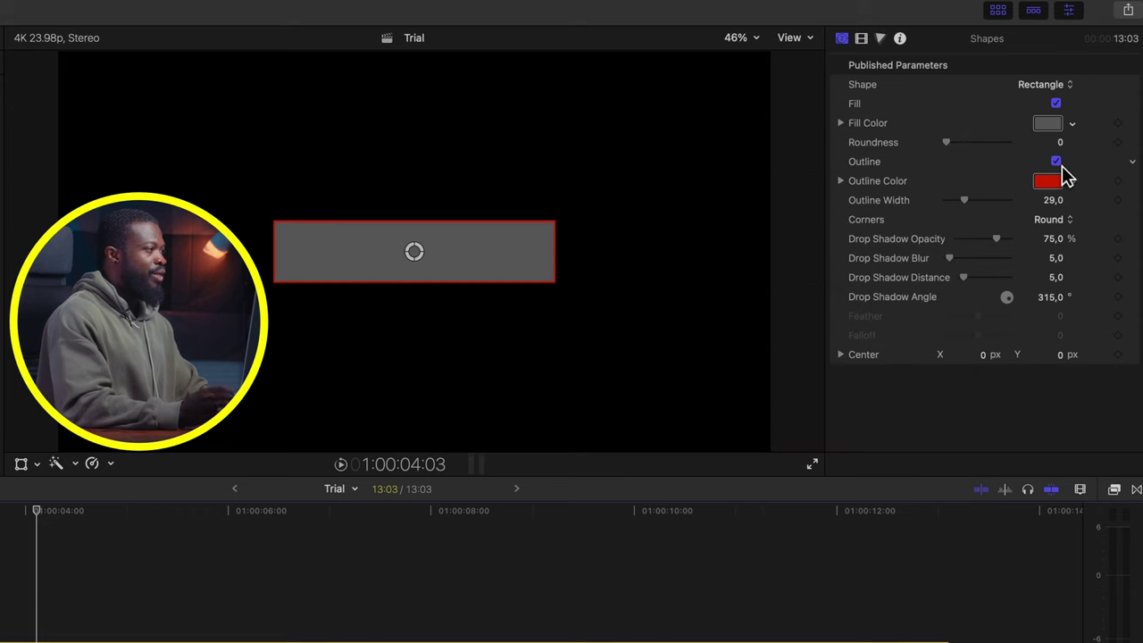
click(1002, 239)
drag(1004, 240, 911, 242)
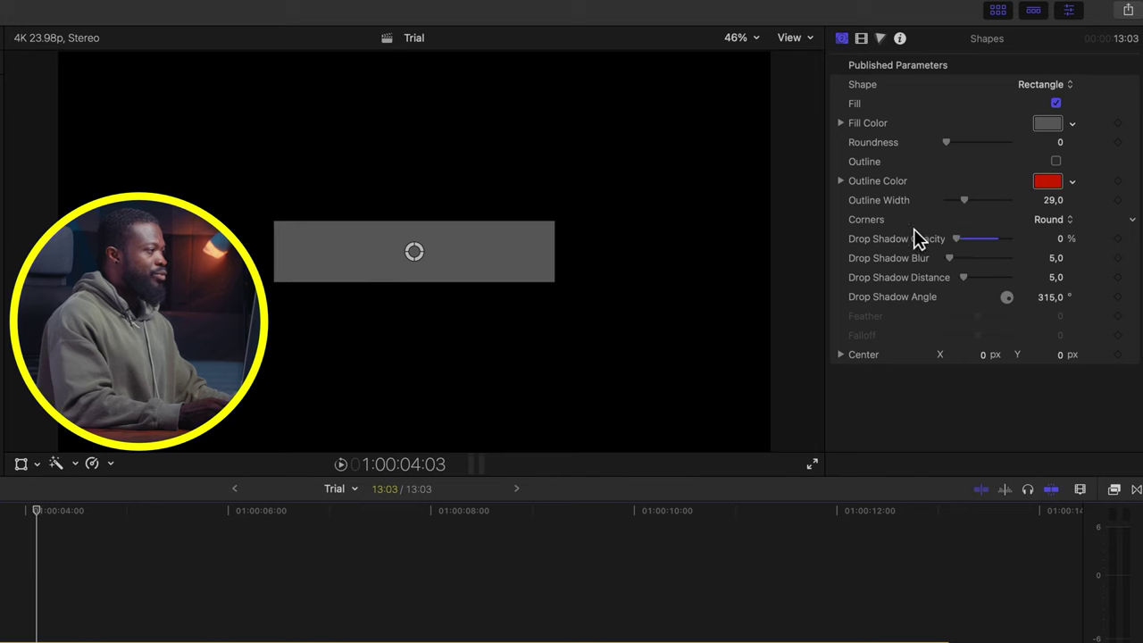
click(861, 39)
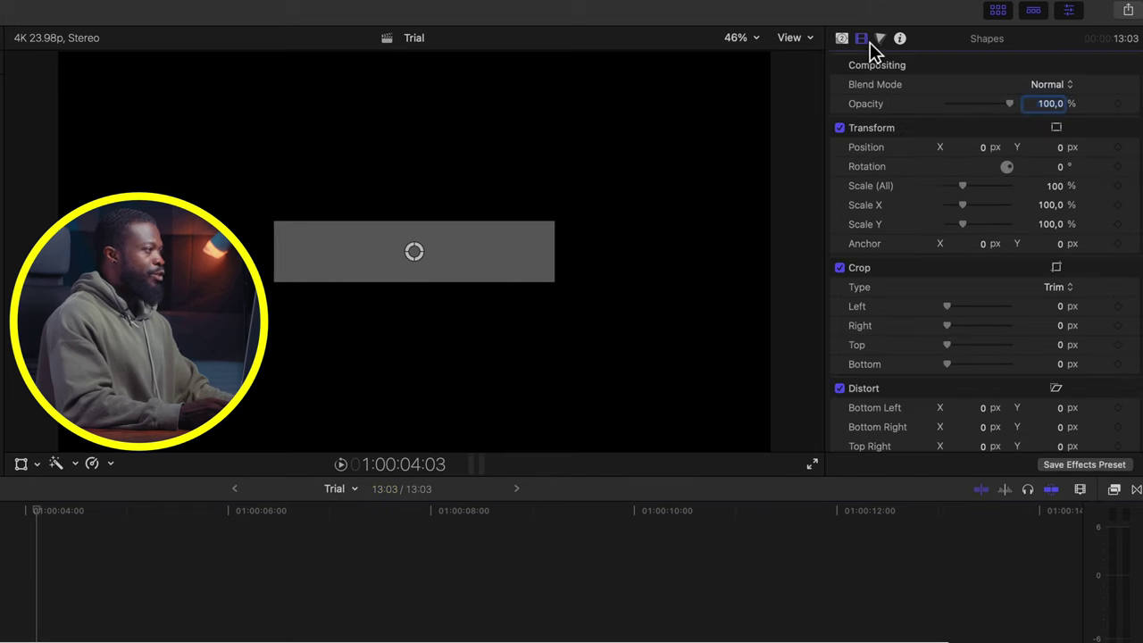
- Scale the rectangle to X 238.43% and Y 25.73%, then duplicate the clip above it
scroll(901, 165, down, 1)
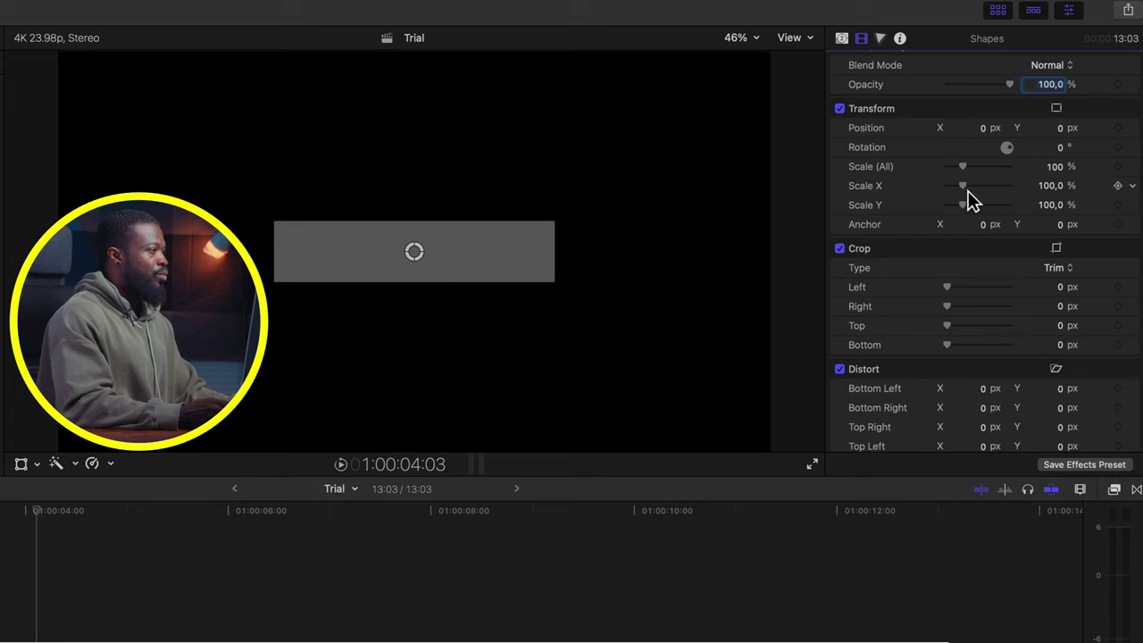
drag(969, 190, 953, 207)
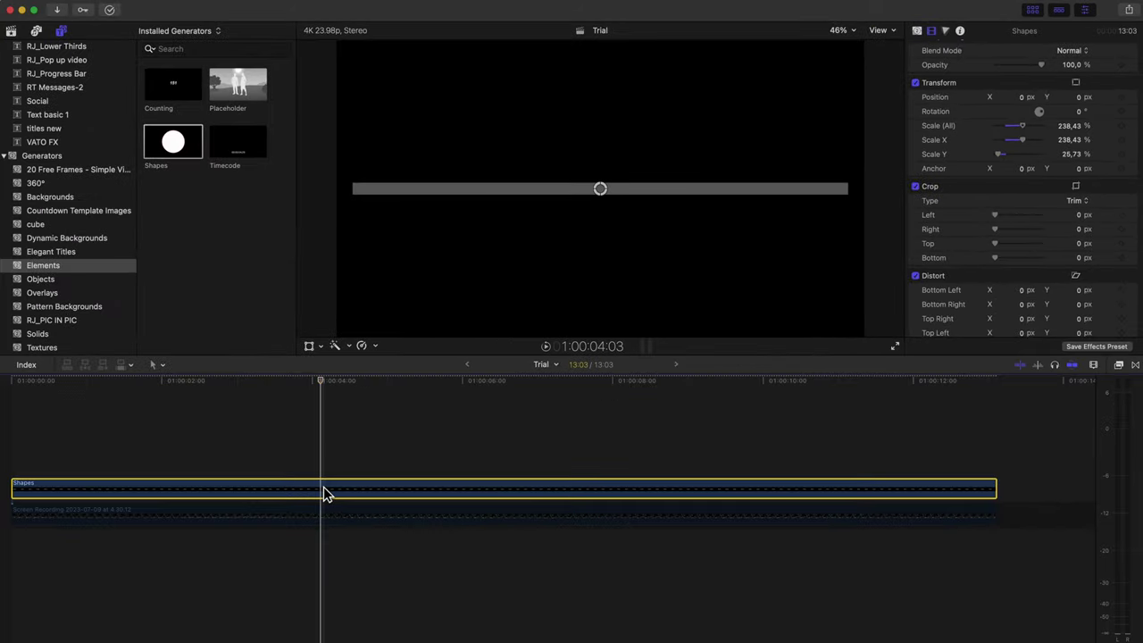
drag(323, 494, 324, 456)
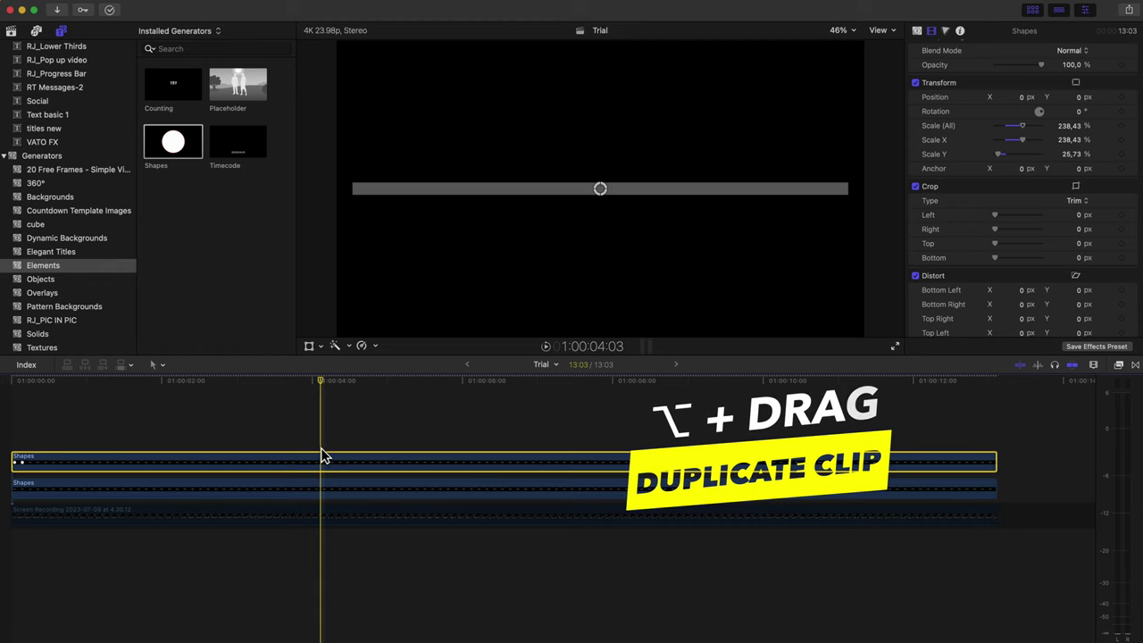
- Rename the top duplicated Shapes clip to '2nd'
right_click(43, 471)
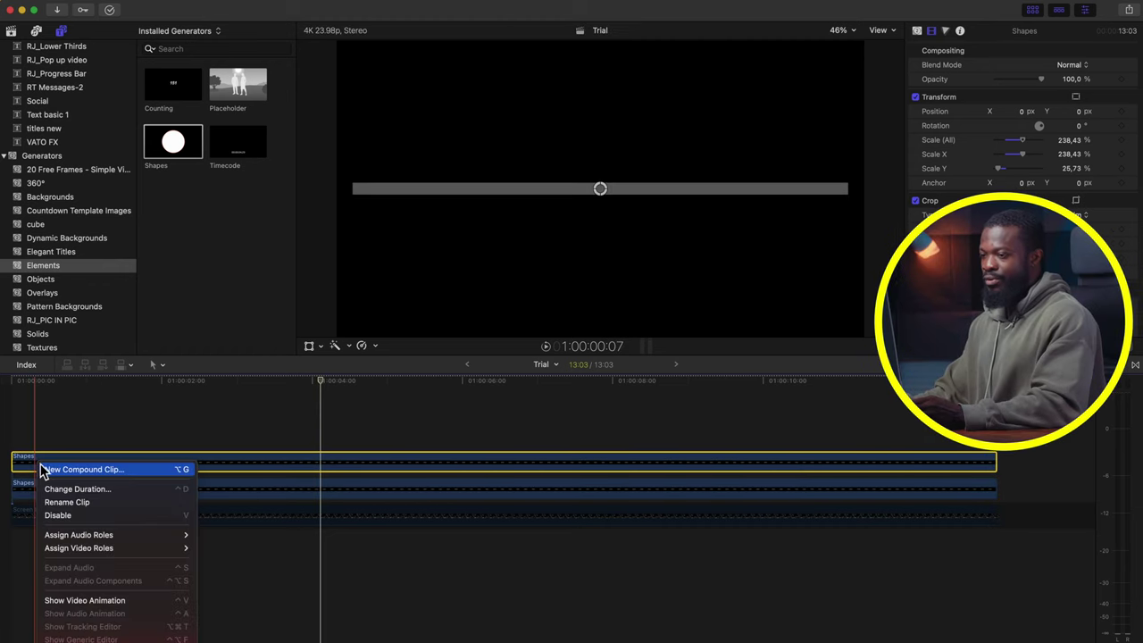
click(66, 505)
text(2nd)
click(327, 467)
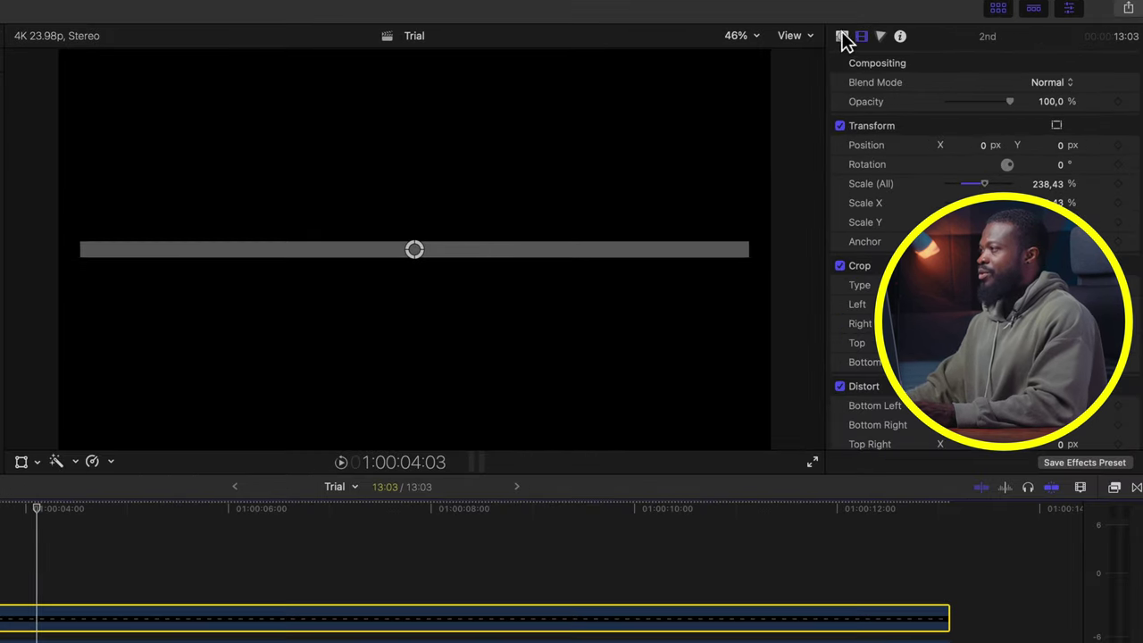
- Fill the 2nd bar with the saved teal swatch
click(848, 41)
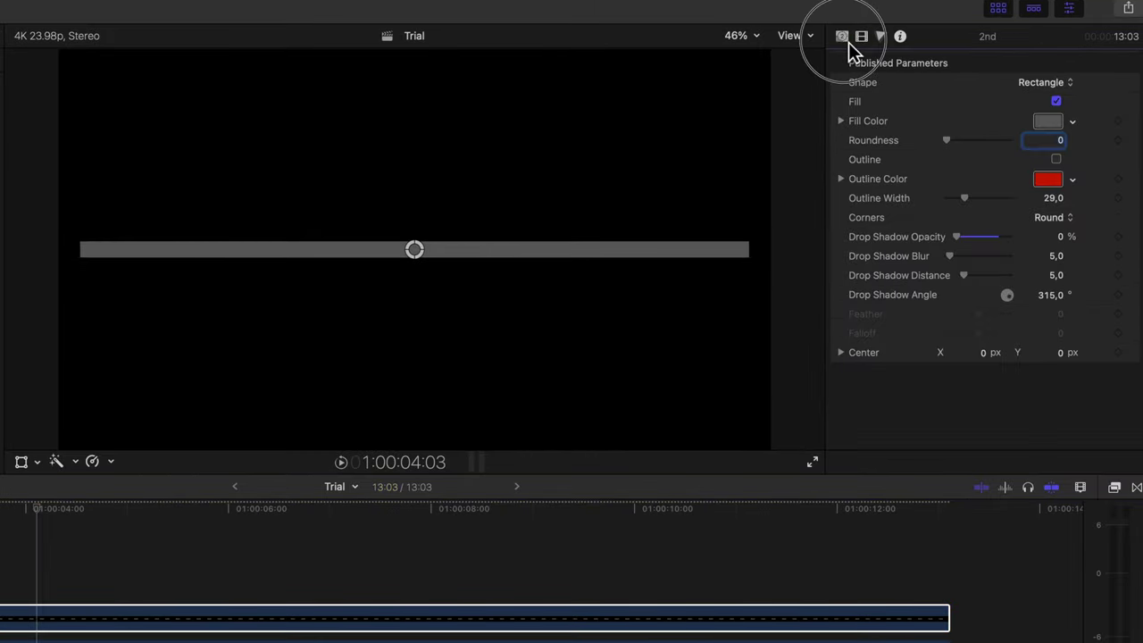
click(1054, 127)
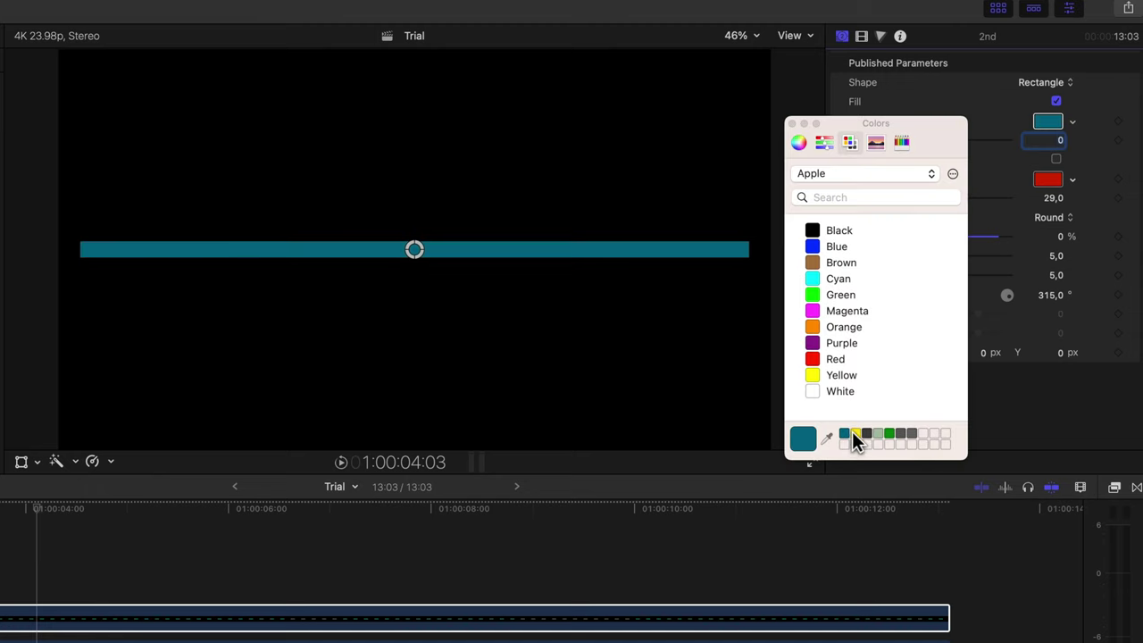
click(793, 125)
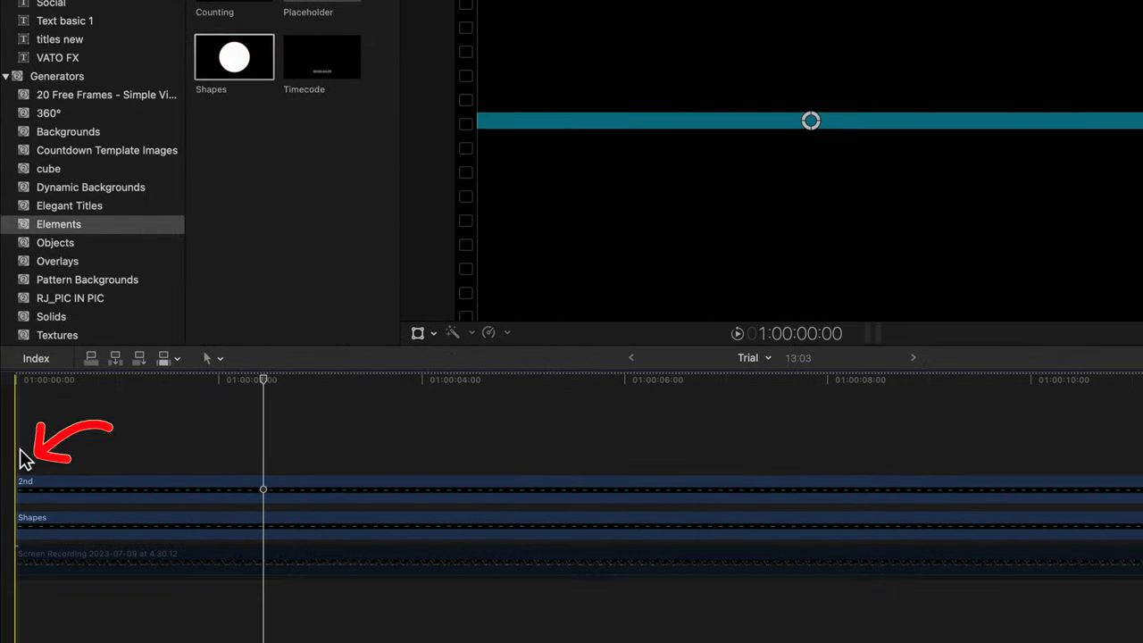
click(25, 459)
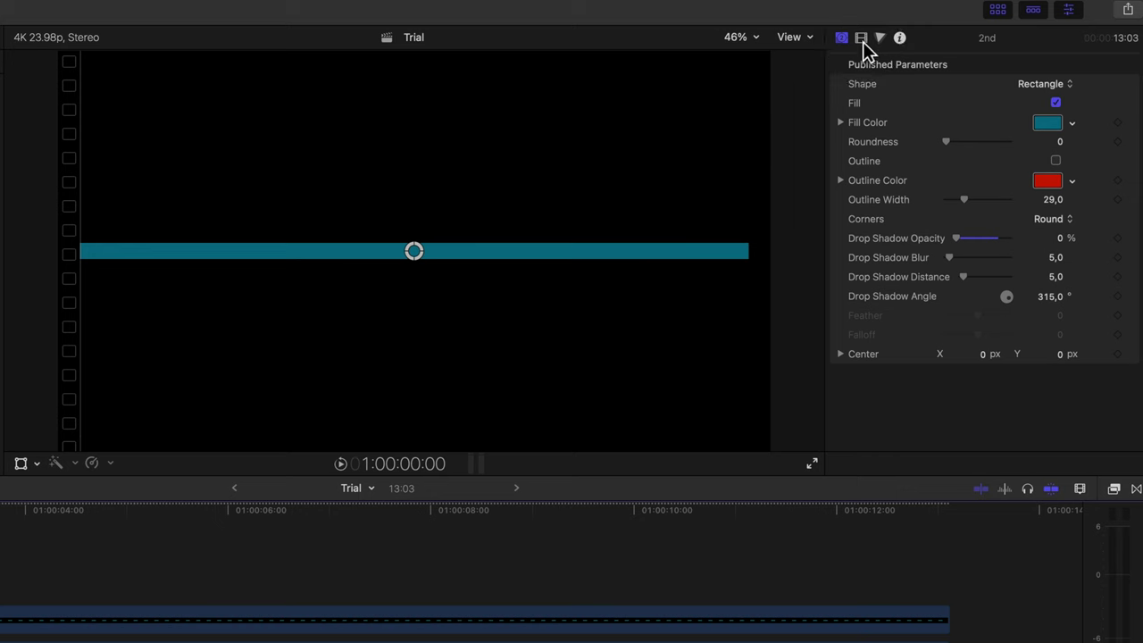
- Enable cropping on the teal bar and keyframe its right crop almost fully closed at the start
click(862, 41)
scroll(928, 188, down, 1)
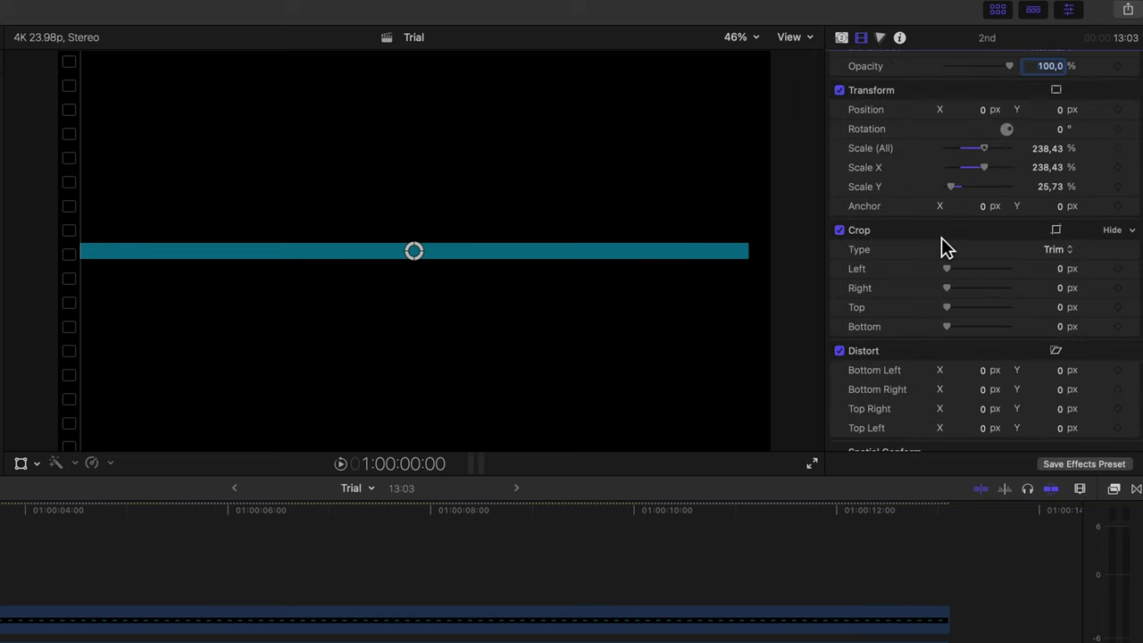
click(1059, 231)
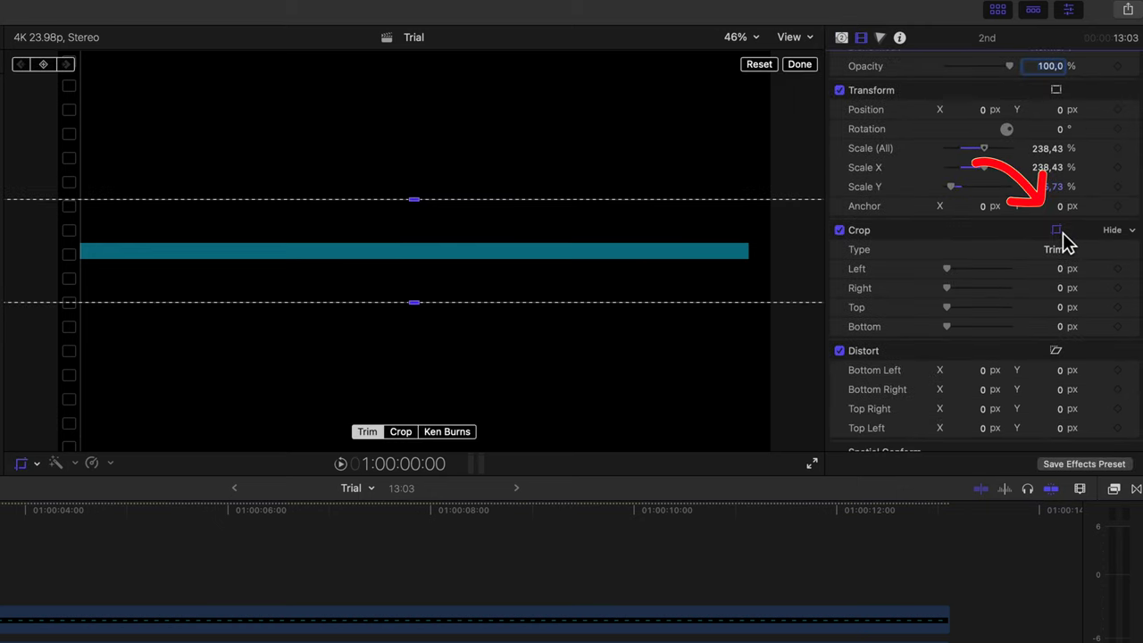
click(740, 38)
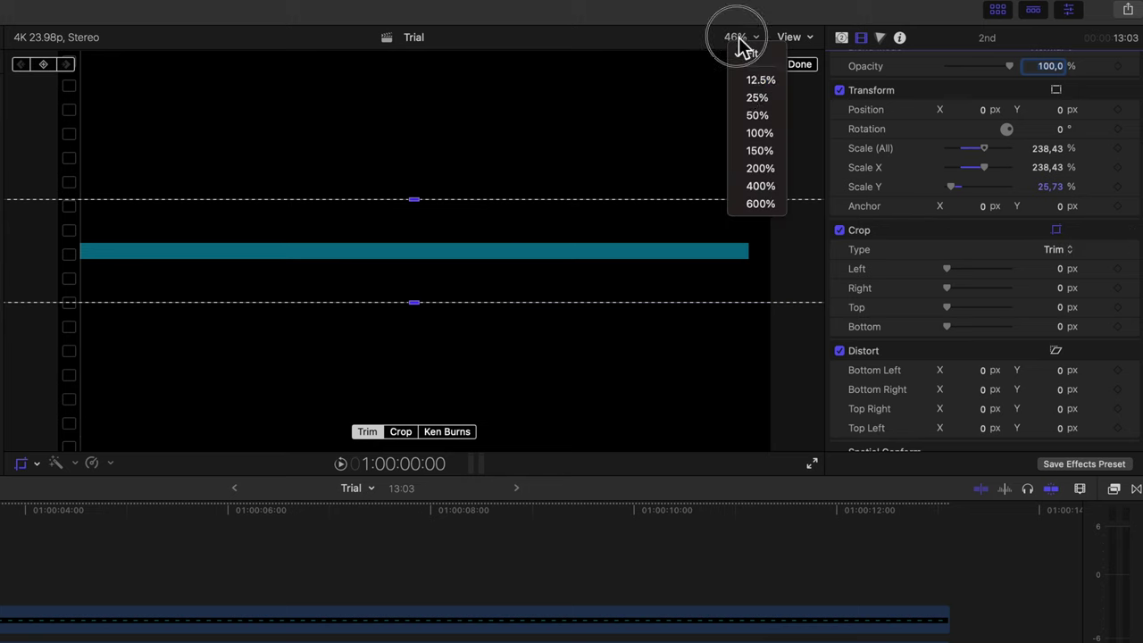
click(757, 98)
click(740, 38)
click(761, 79)
drag(638, 251, 338, 272)
click(734, 38)
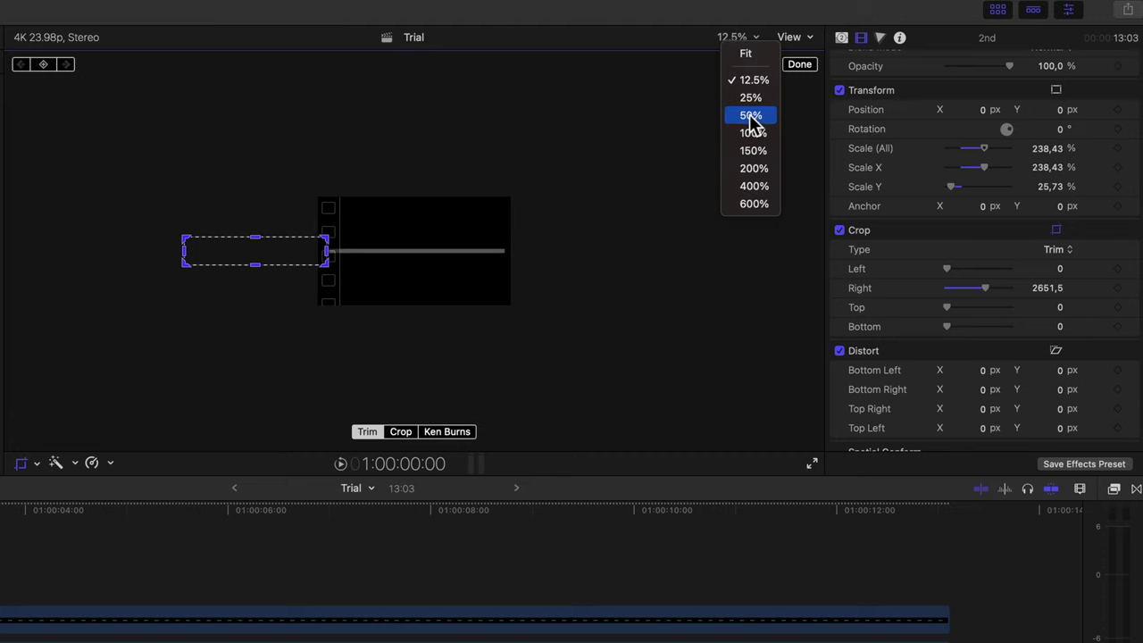
click(751, 116)
drag(98, 258, 93, 262)
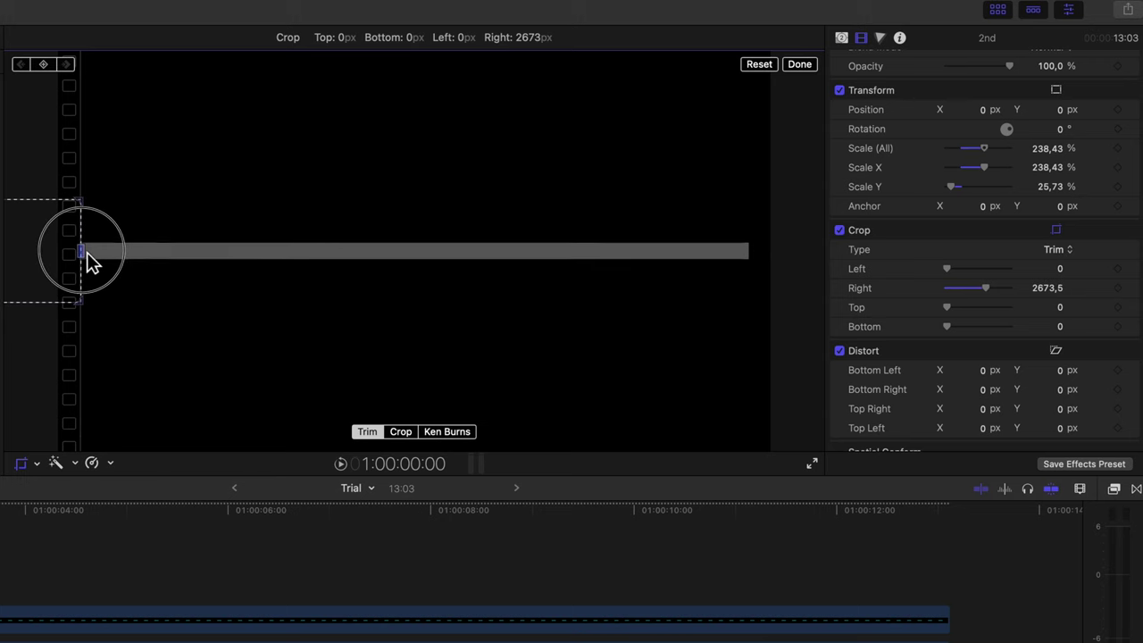
drag(88, 253, 87, 254)
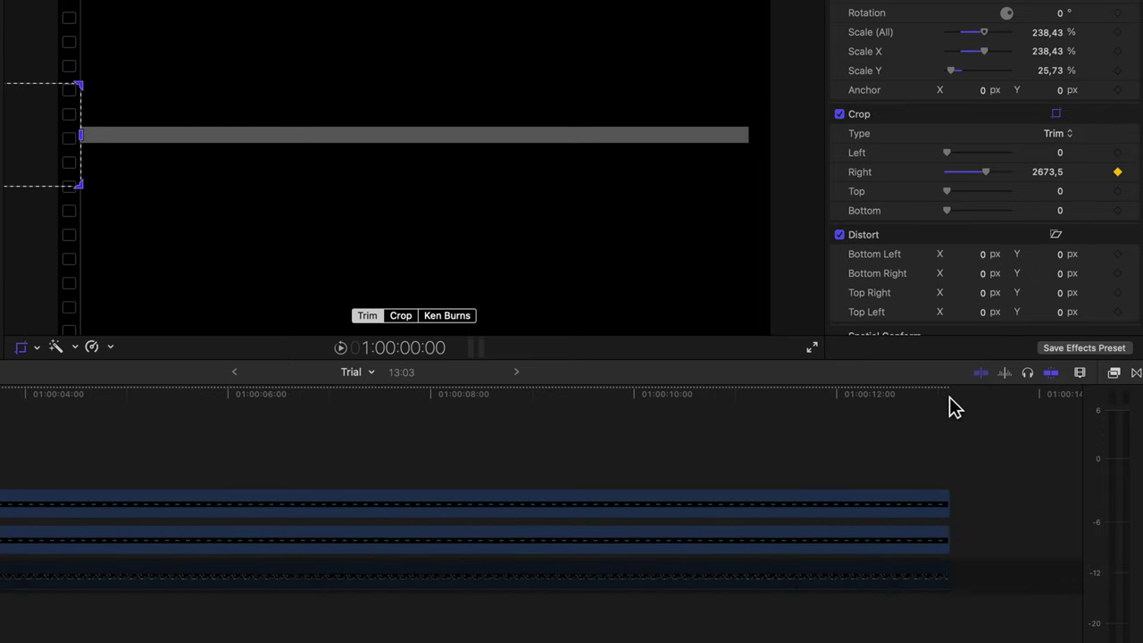
- At 13:02, keyframe the right crop open so the teal bar reaches full width
click(949, 512)
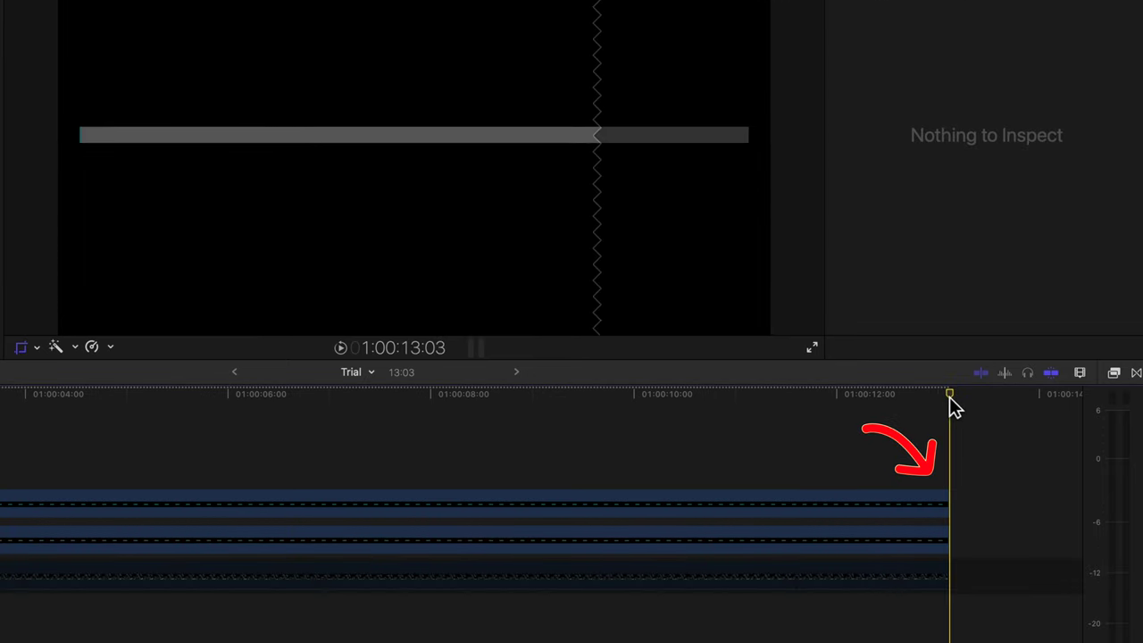
key(Left)
drag(85, 137, 758, 146)
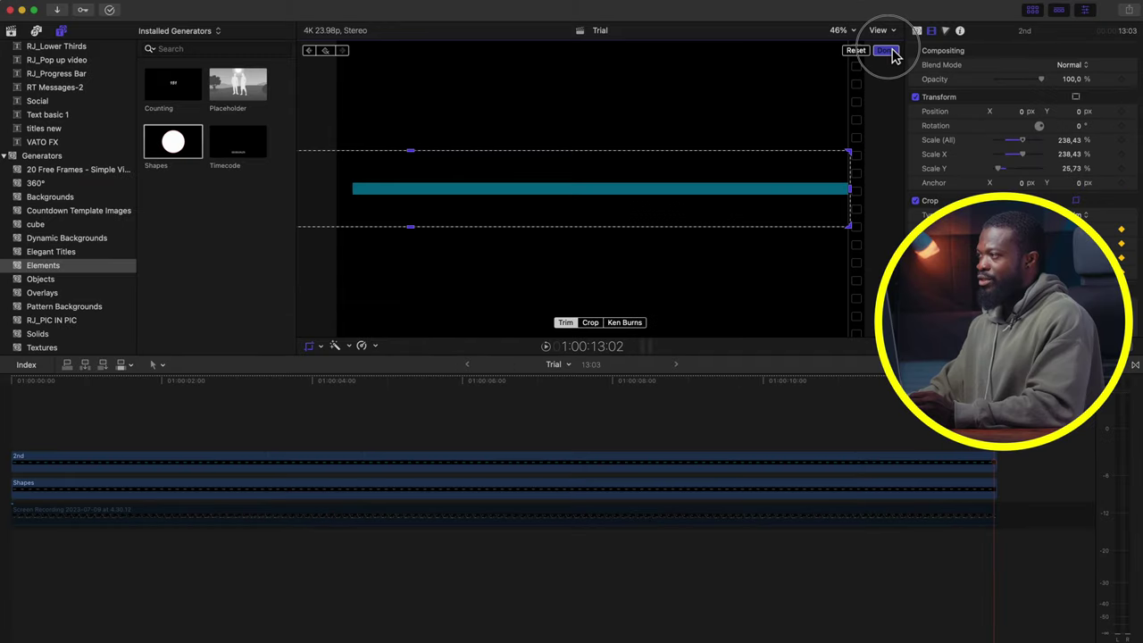
click(887, 51)
click(26, 449)
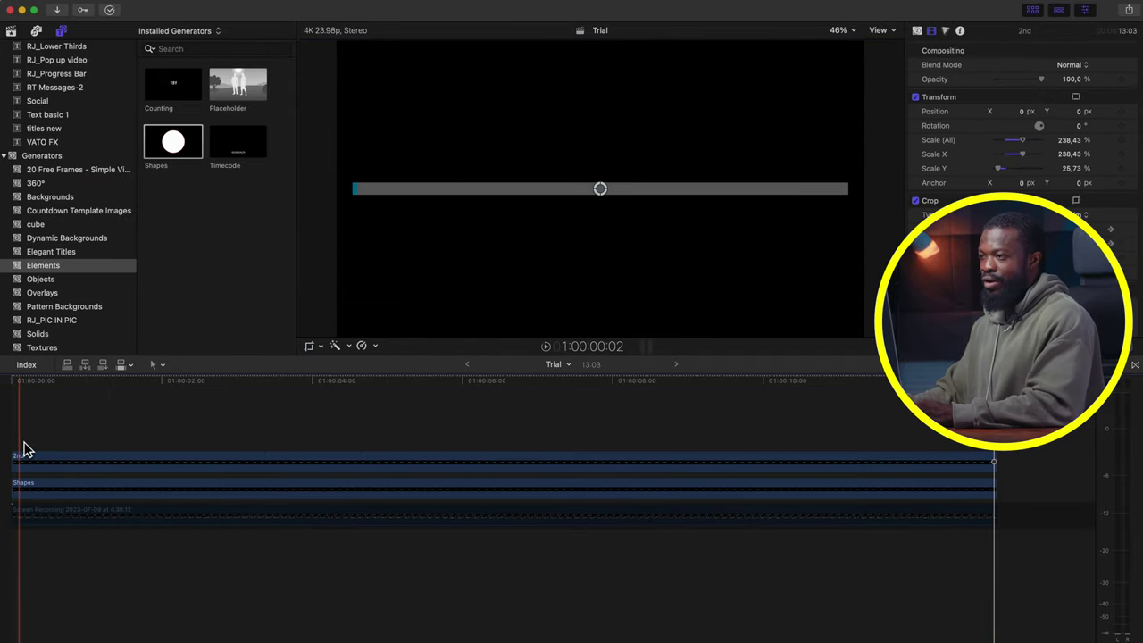
- Preview the fill animation and combine the 2nd and Shapes clips into a compound clip named 'bar'
key(space)
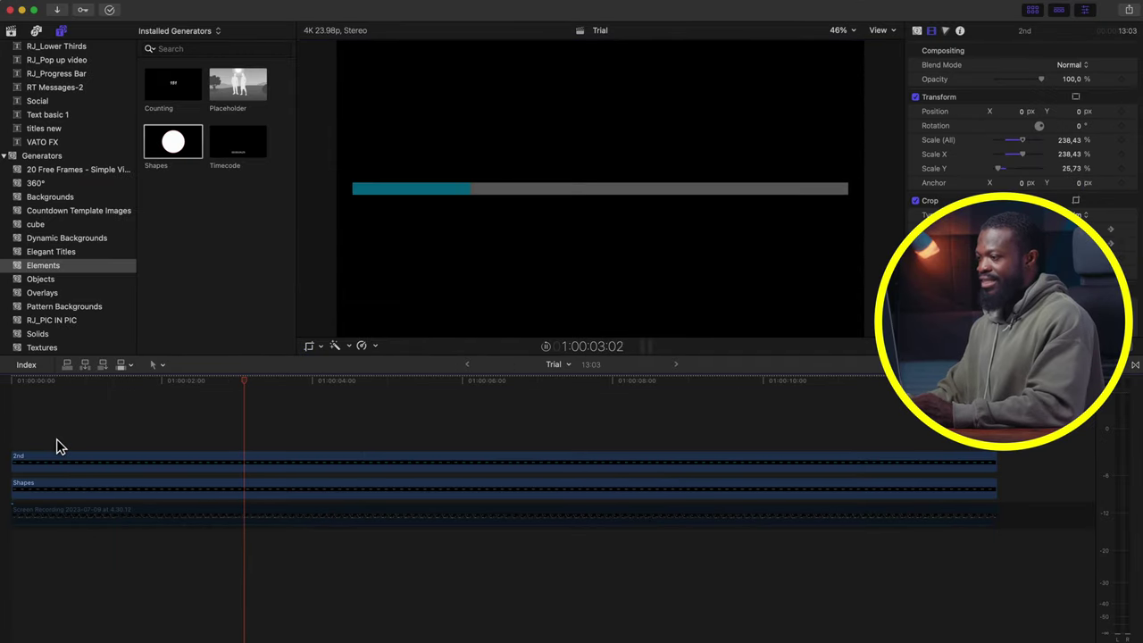
key(space)
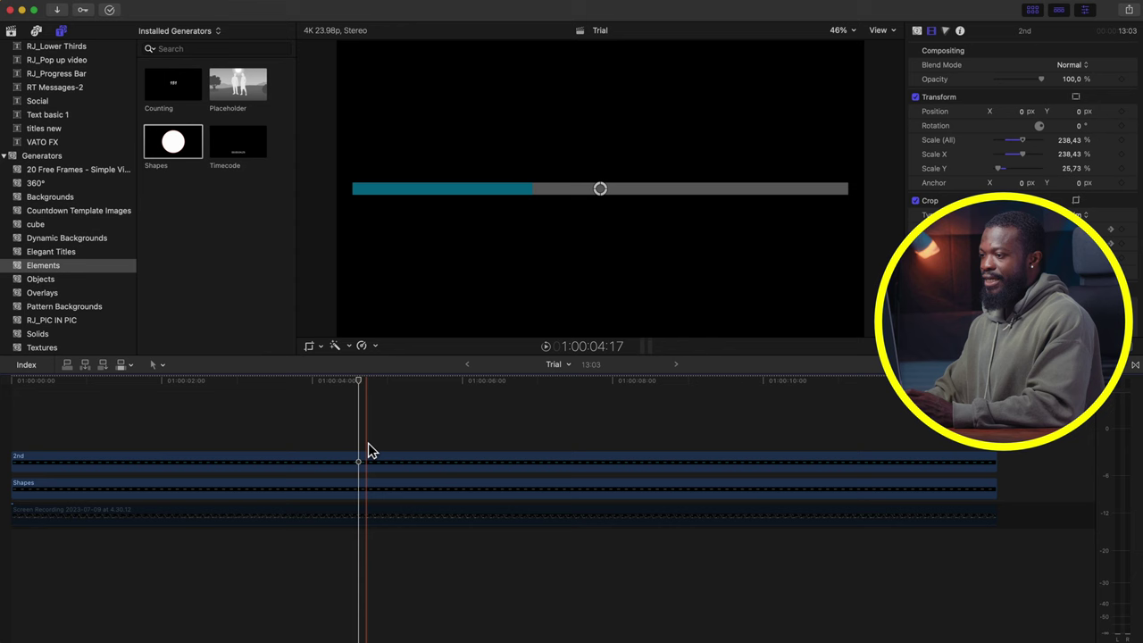
drag(296, 451, 298, 472)
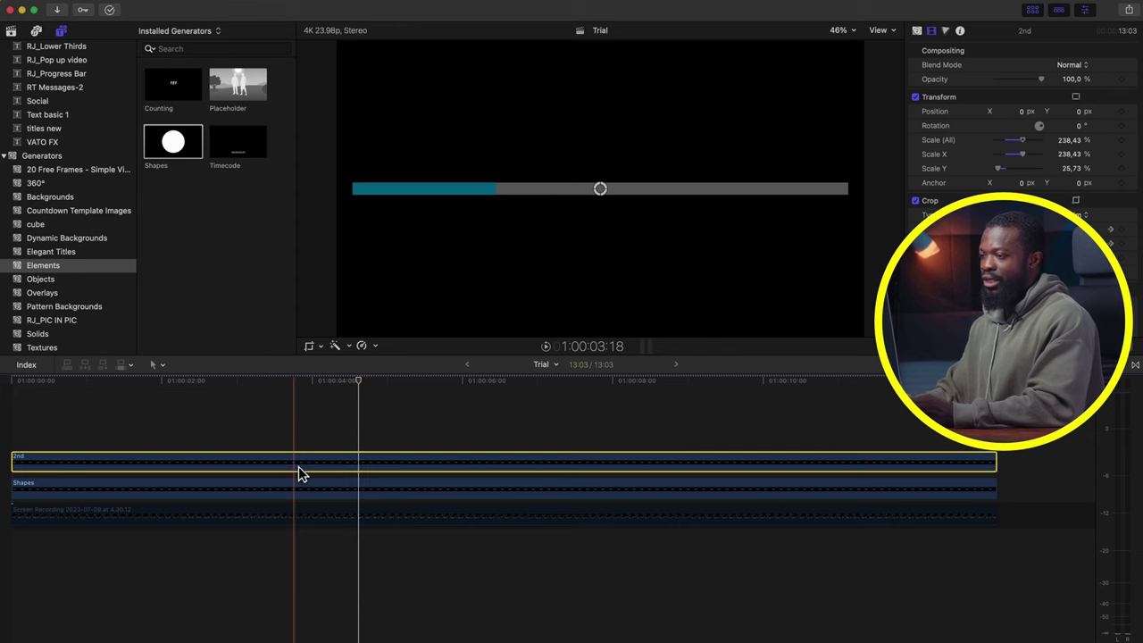
right_click(301, 487)
click(330, 488)
text(bar)
key(Return)
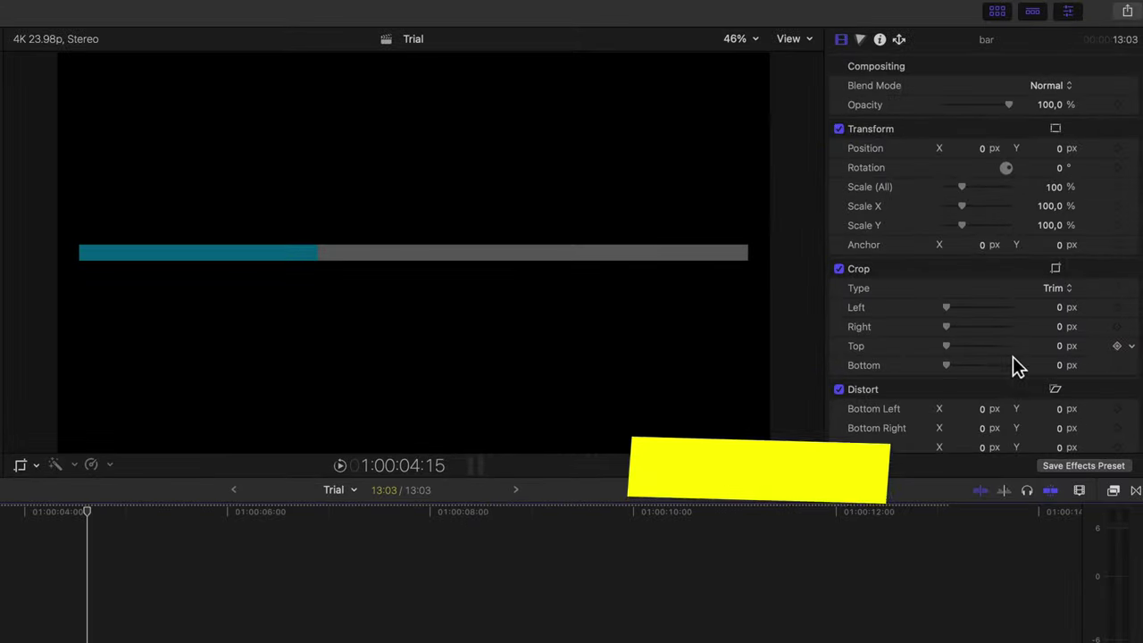
scroll(999, 375, down, 5)
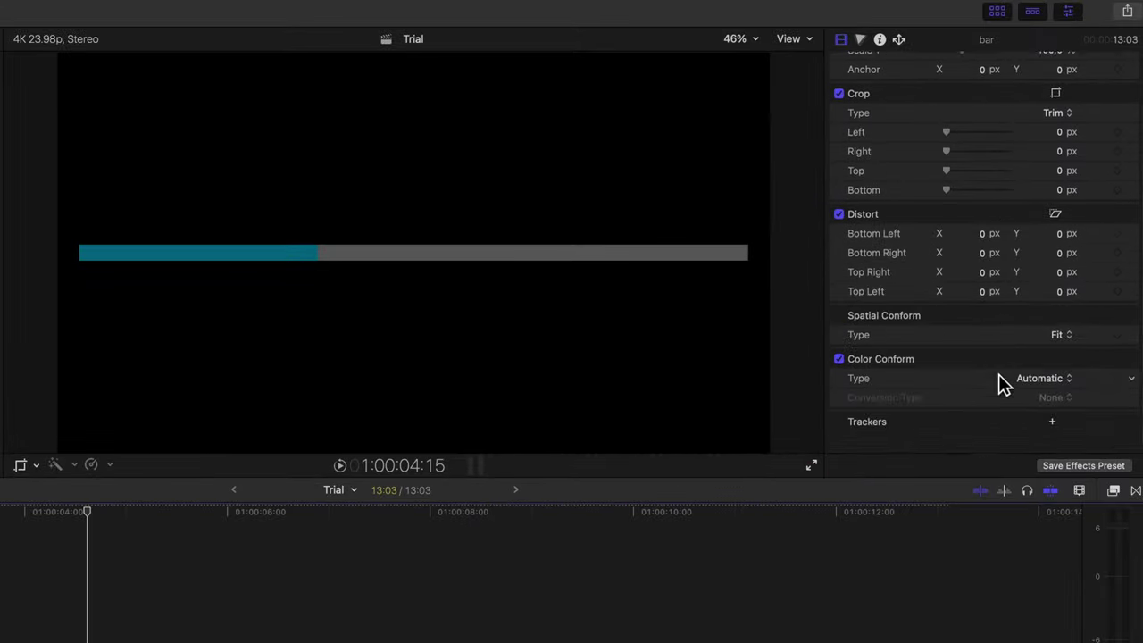
click(1054, 435)
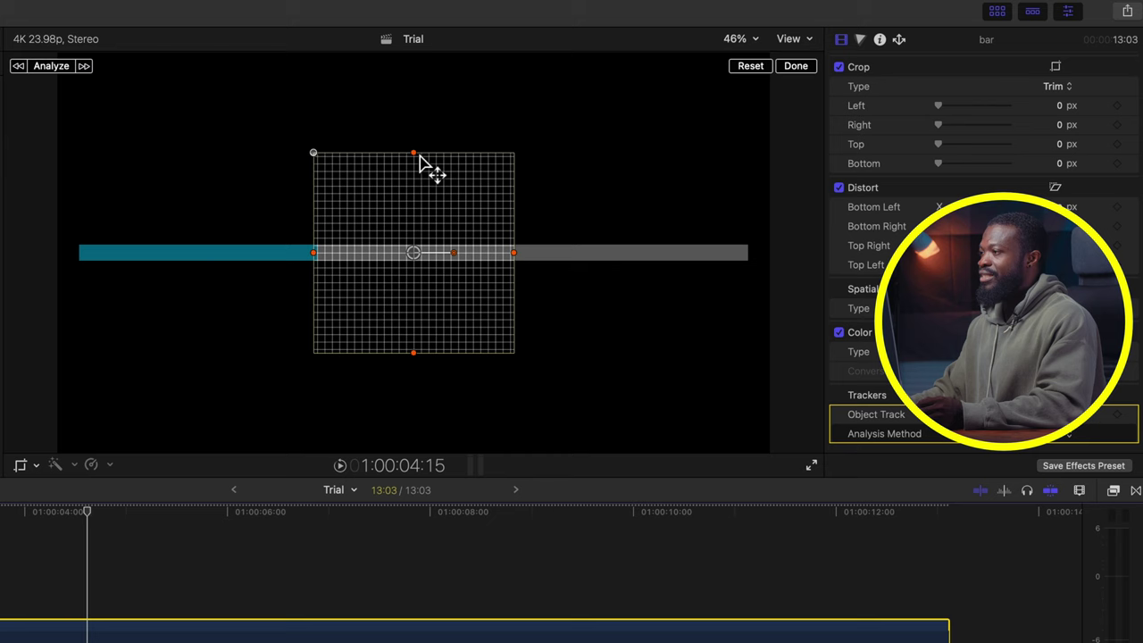
- Shrink the object tracker to a small box on the teal fill's leading edge and analyse it
drag(429, 166, 420, 209)
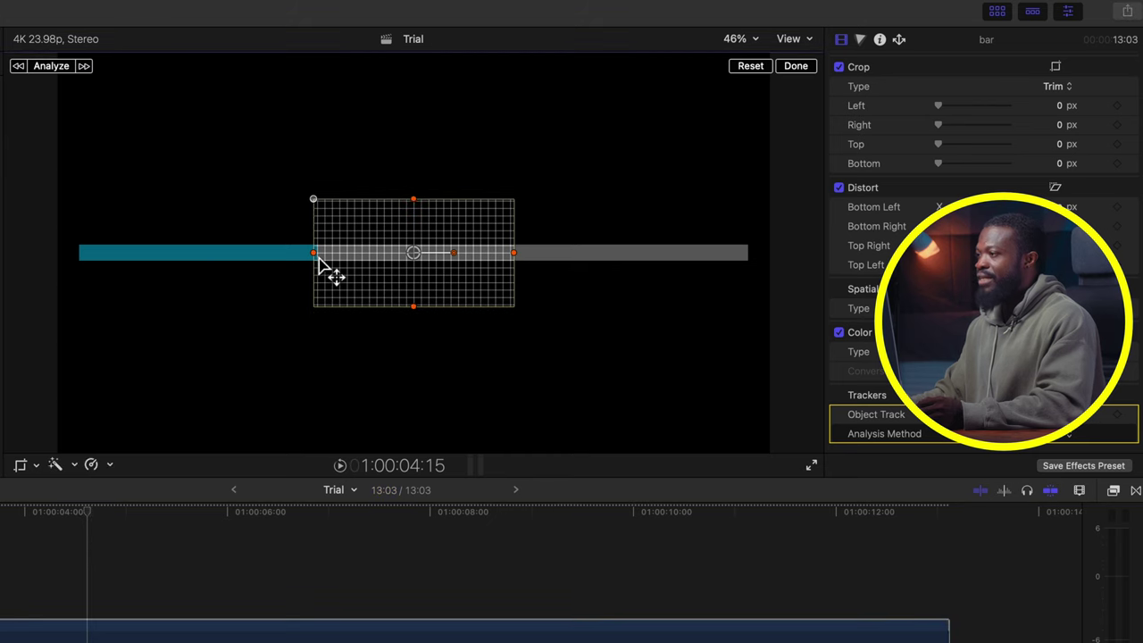
drag(314, 253, 388, 253)
drag(413, 198, 414, 241)
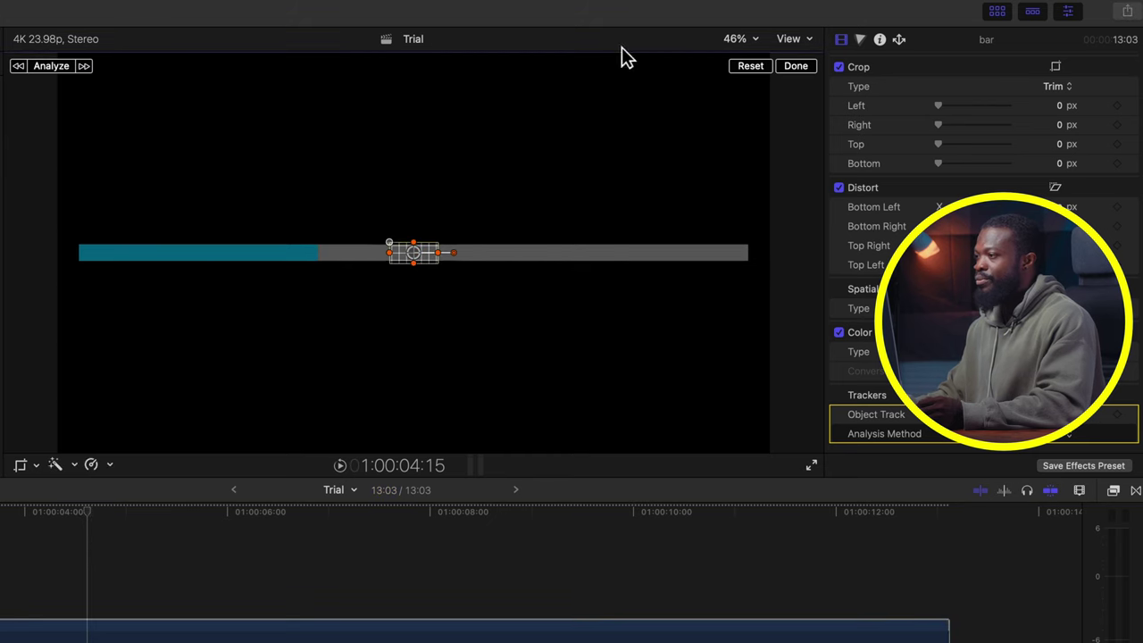
click(738, 40)
click(759, 135)
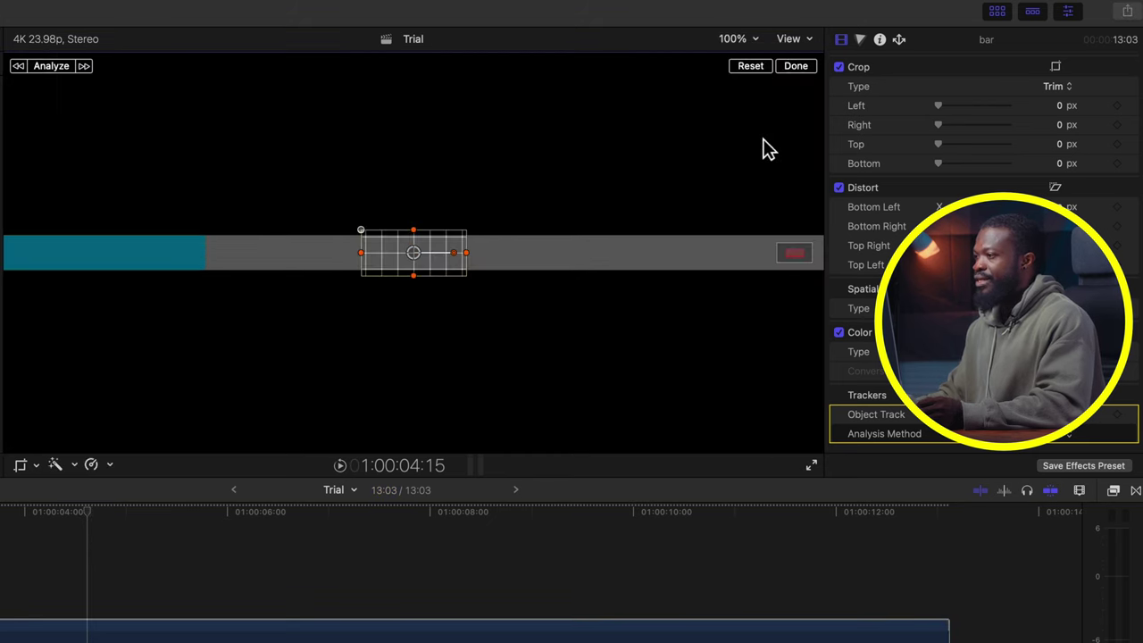
drag(373, 259, 211, 257)
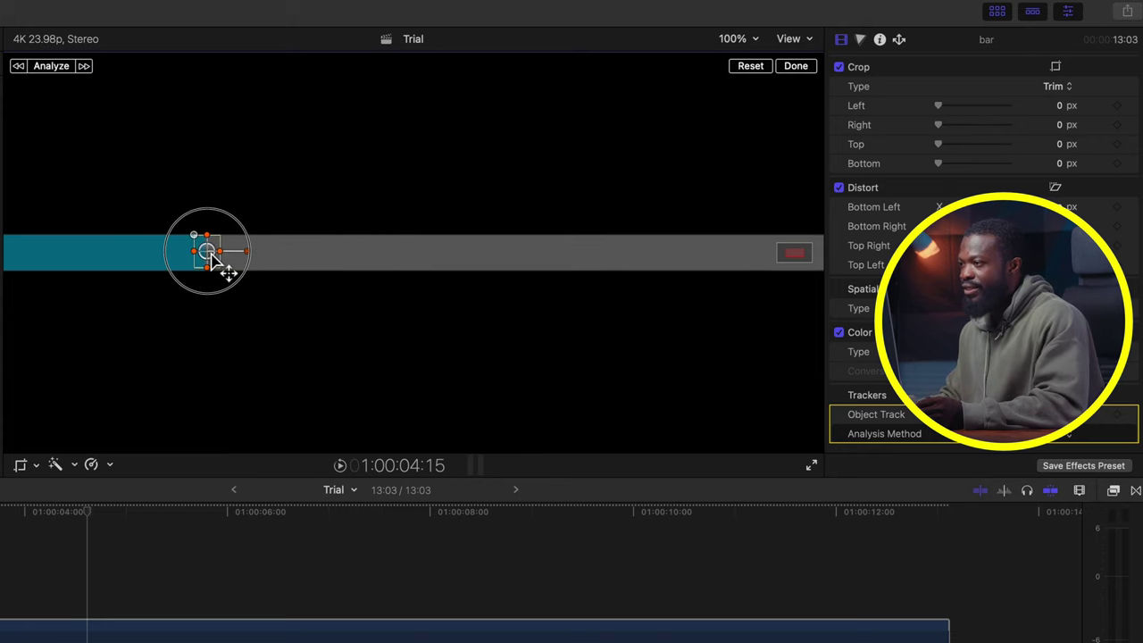
click(737, 38)
click(747, 60)
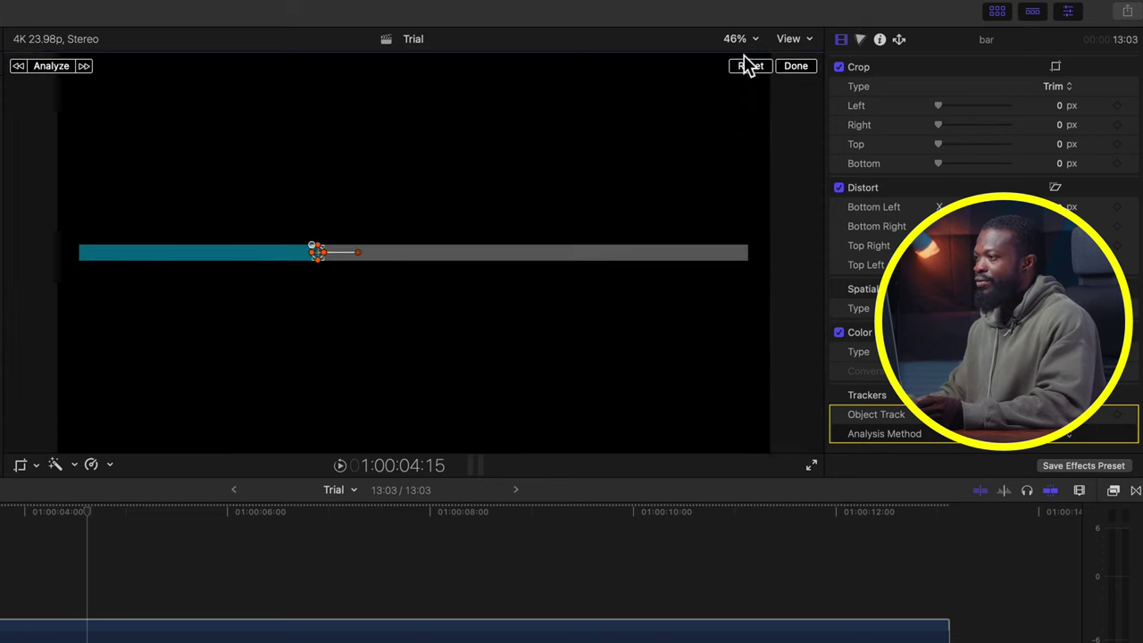
click(54, 68)
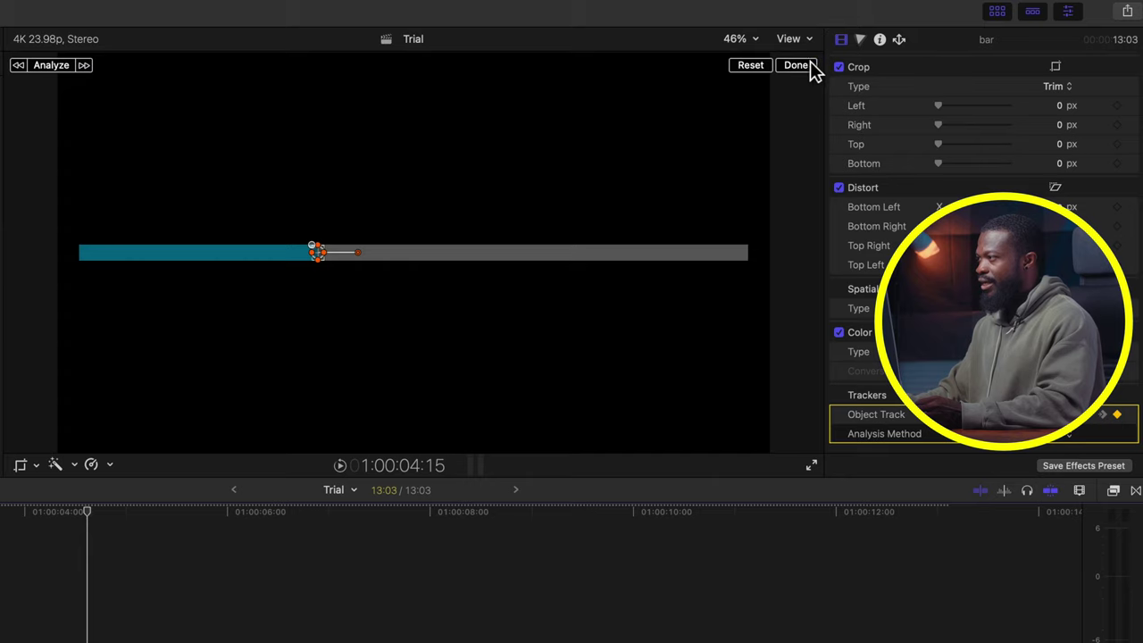
- Finish tracking, then place a Basic Title above the bar and extend it to 13:03
click(810, 65)
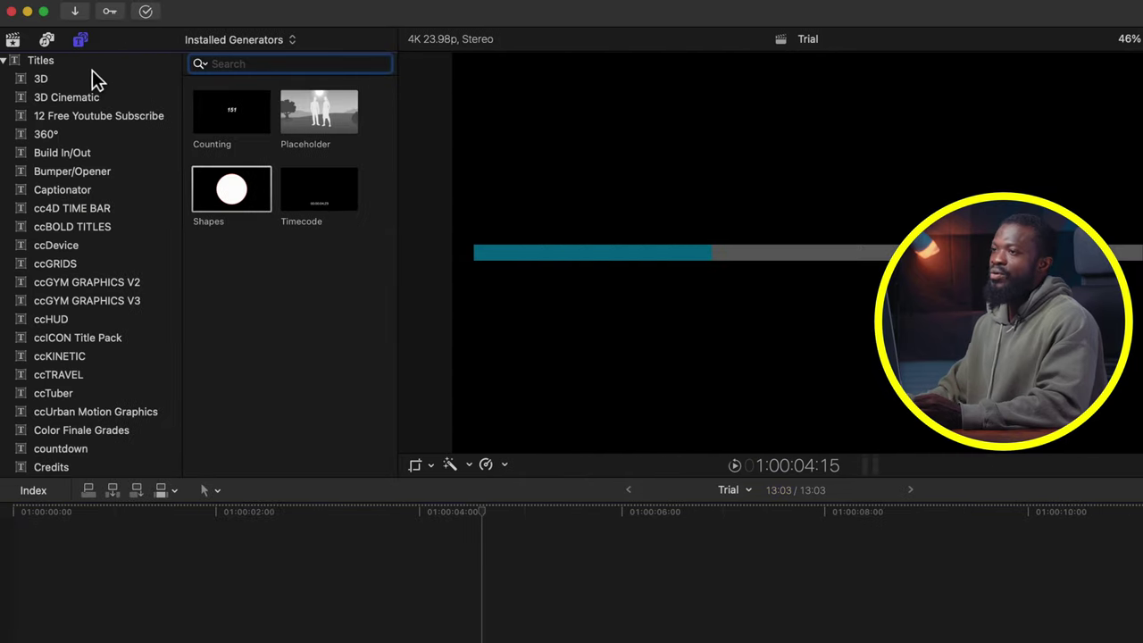
click(55, 64)
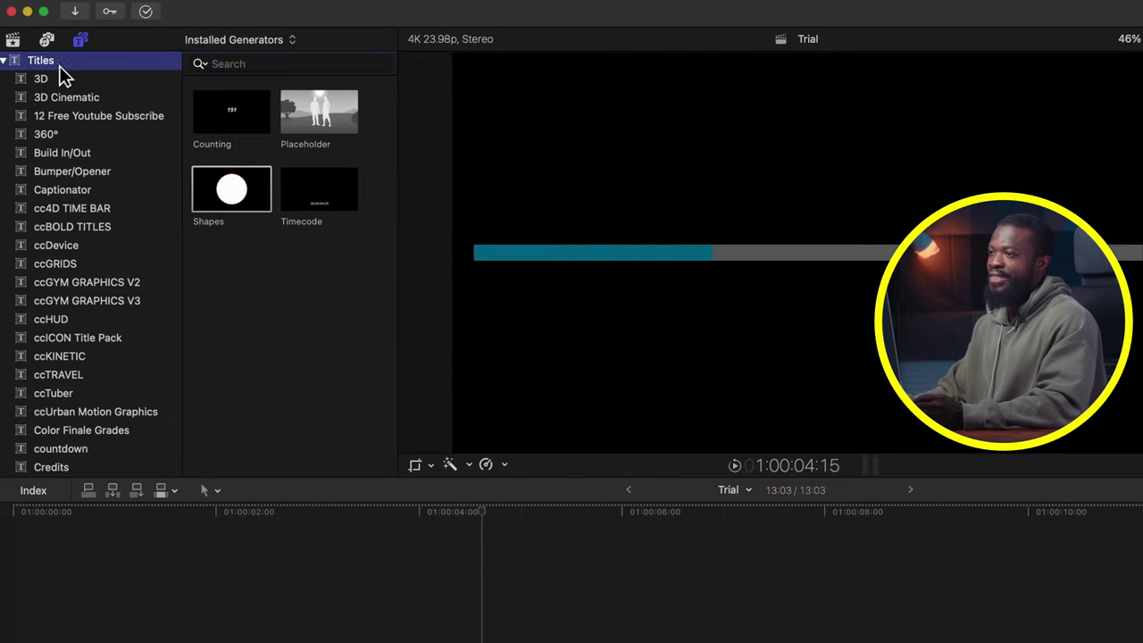
scroll(355, 290, down, 5)
scroll(355, 290, down, 3)
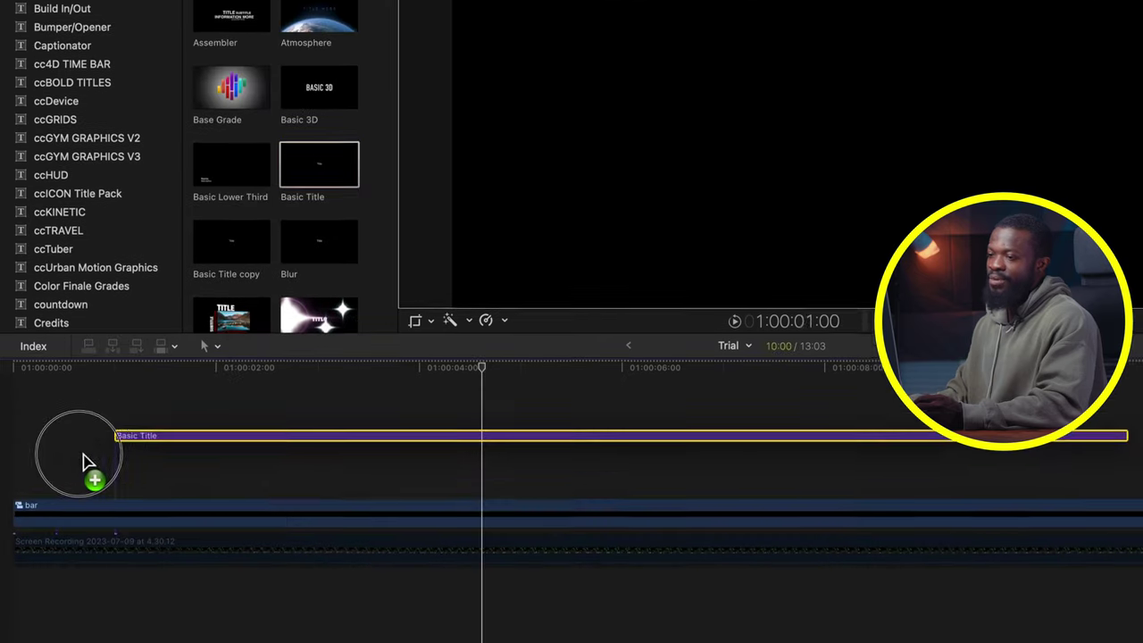
drag(83, 454, 43, 400)
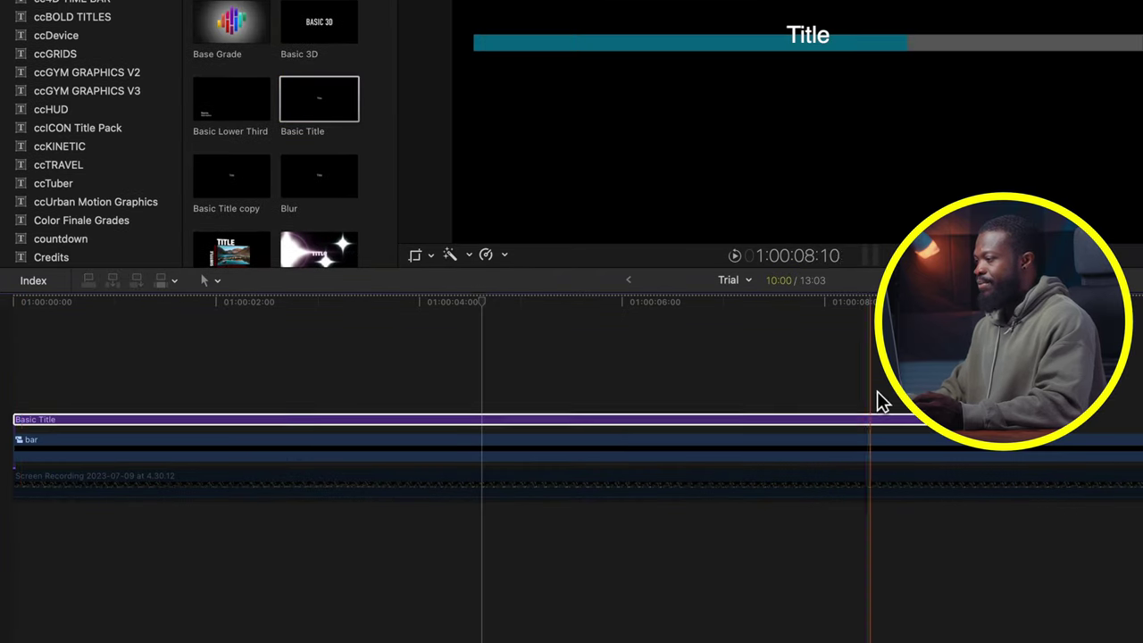
drag(1034, 422, 1142, 428)
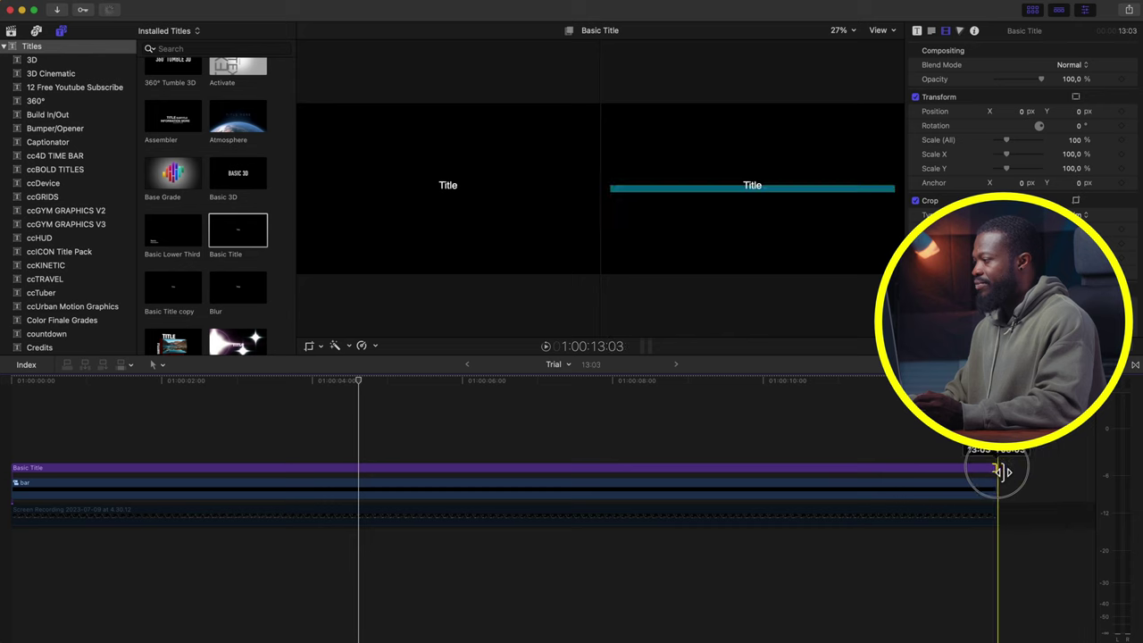
- Replace the Basic Title's 'Title' text with a white down-pointing triangle from the characters picker
drag(998, 471, 998, 472)
click(473, 473)
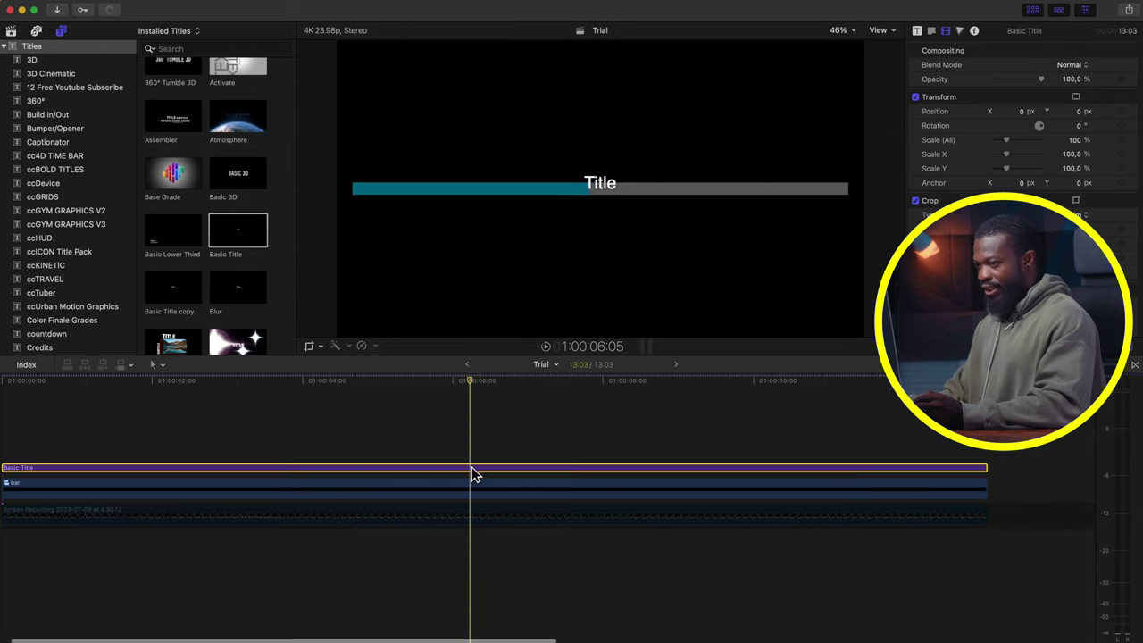
click(932, 32)
double_click(918, 87)
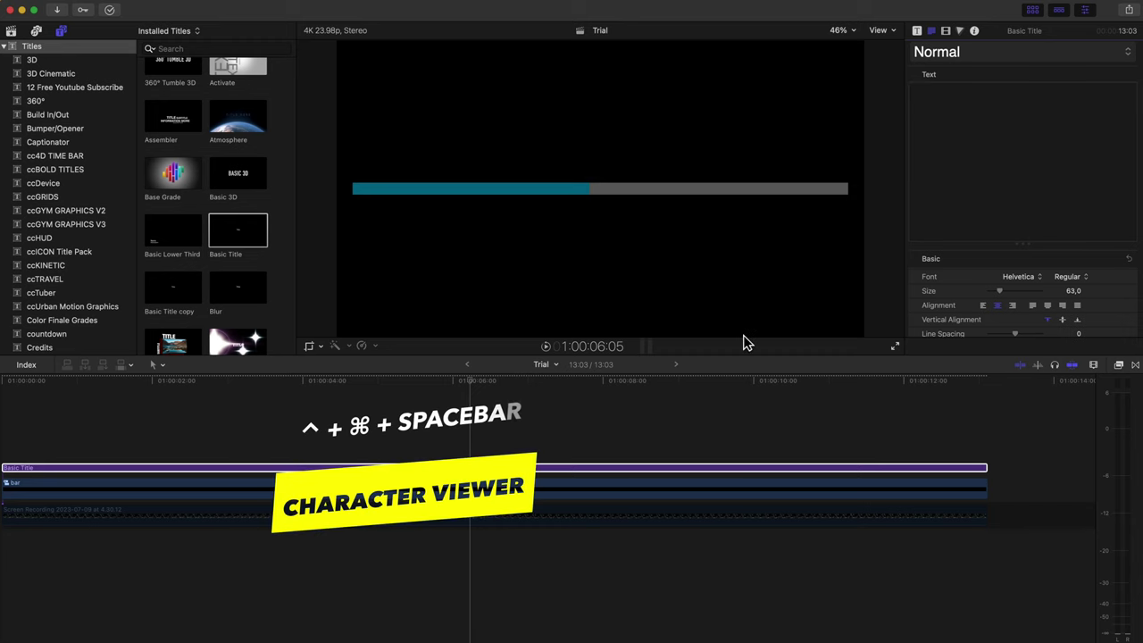
key(ctrl+super+space)
drag(821, 413, 795, 400)
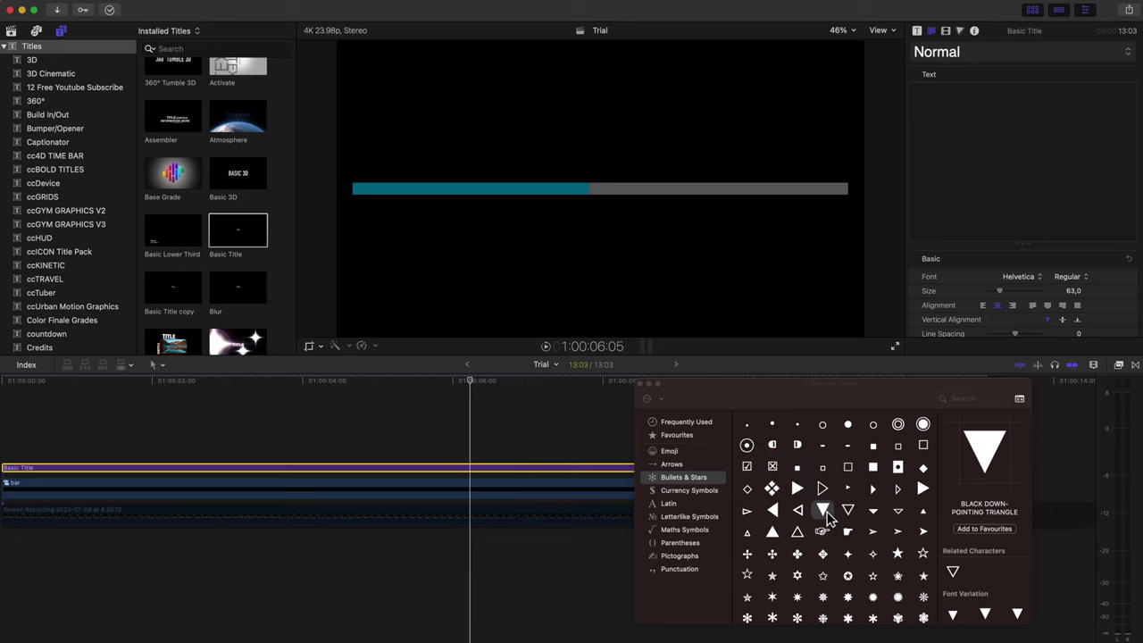
drag(827, 514, 974, 77)
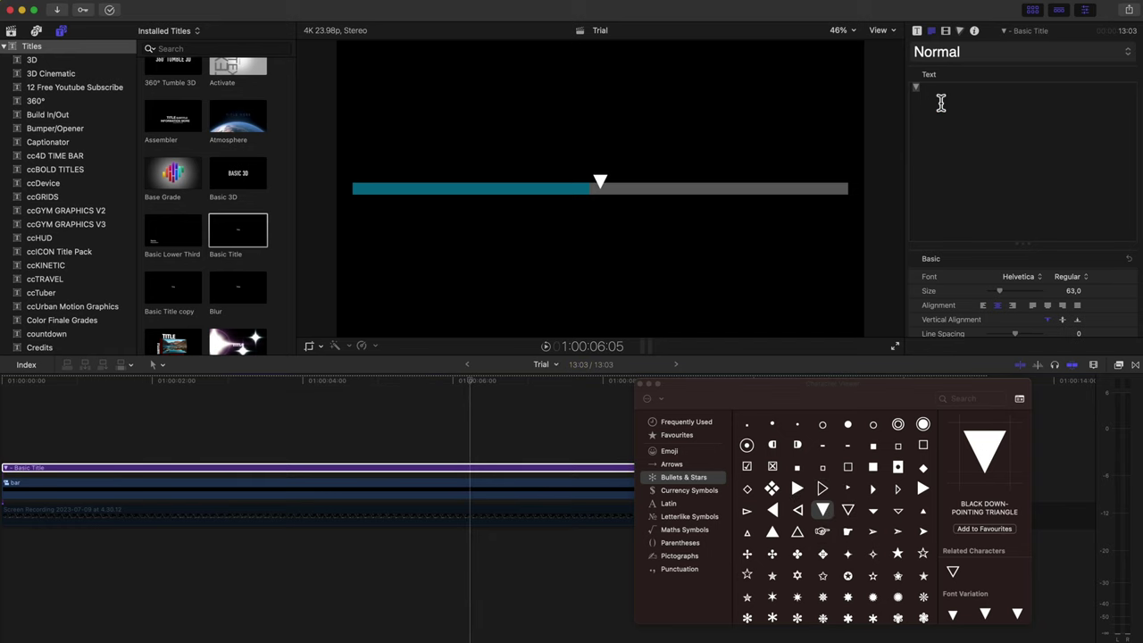
click(643, 385)
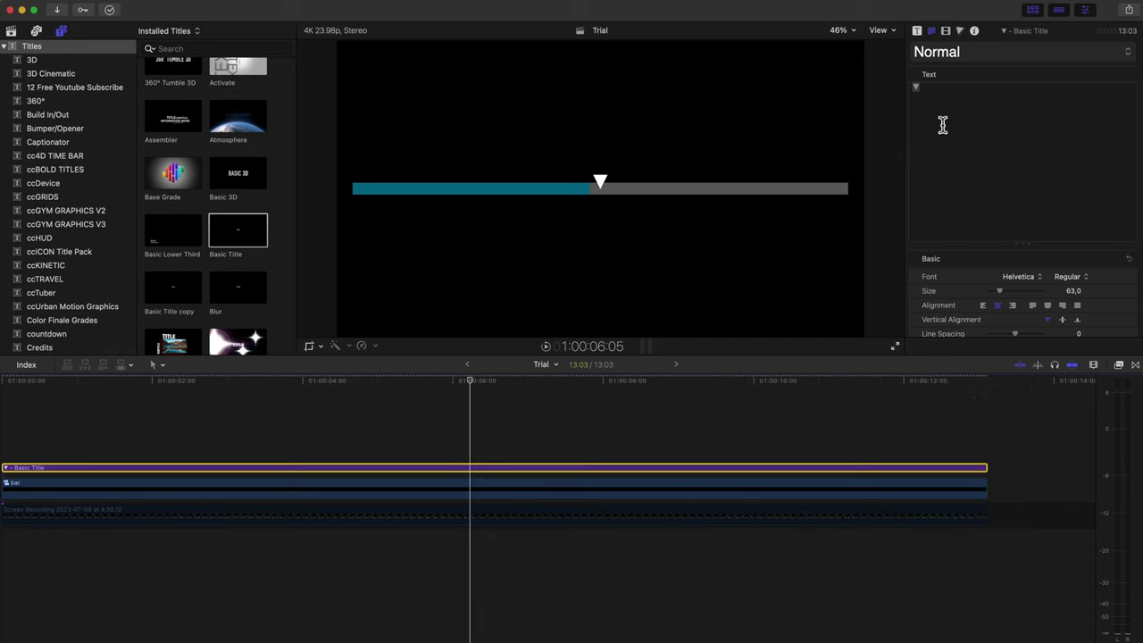
scroll(1002, 285, down, 10)
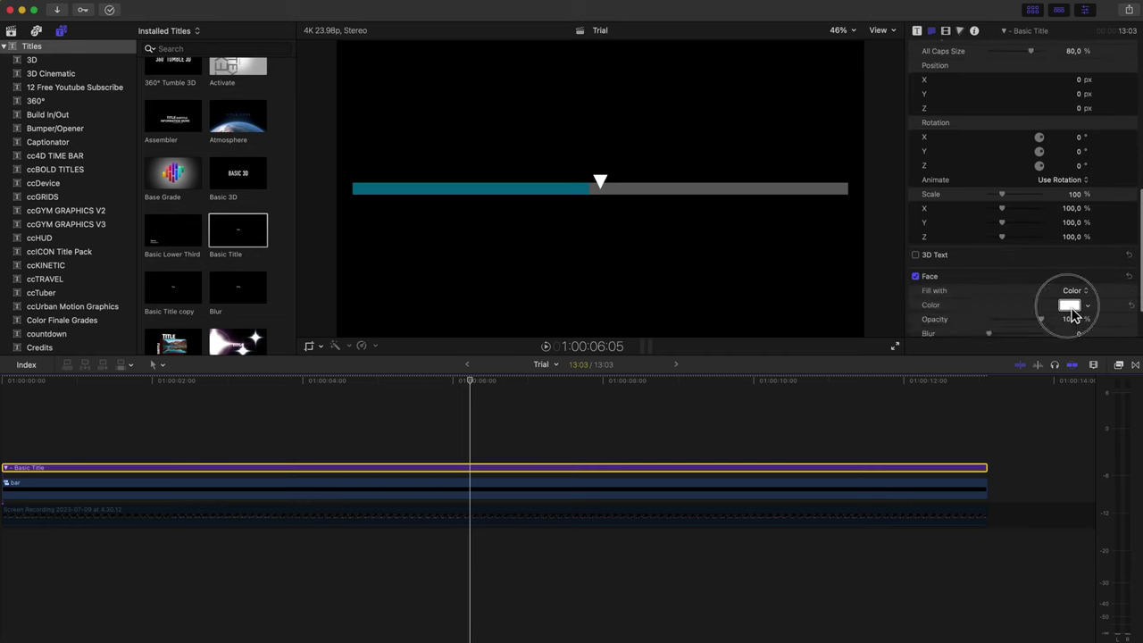
- Colour the triangle red and nudge it up to sit above the bar's leading edge
click(1070, 308)
click(909, 270)
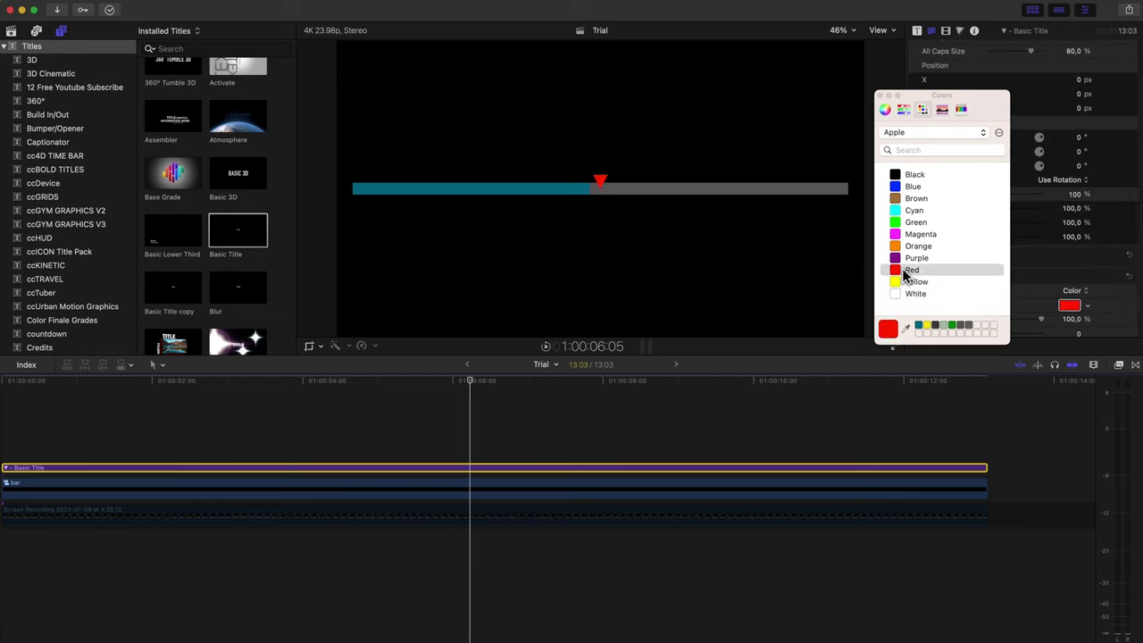
click(880, 95)
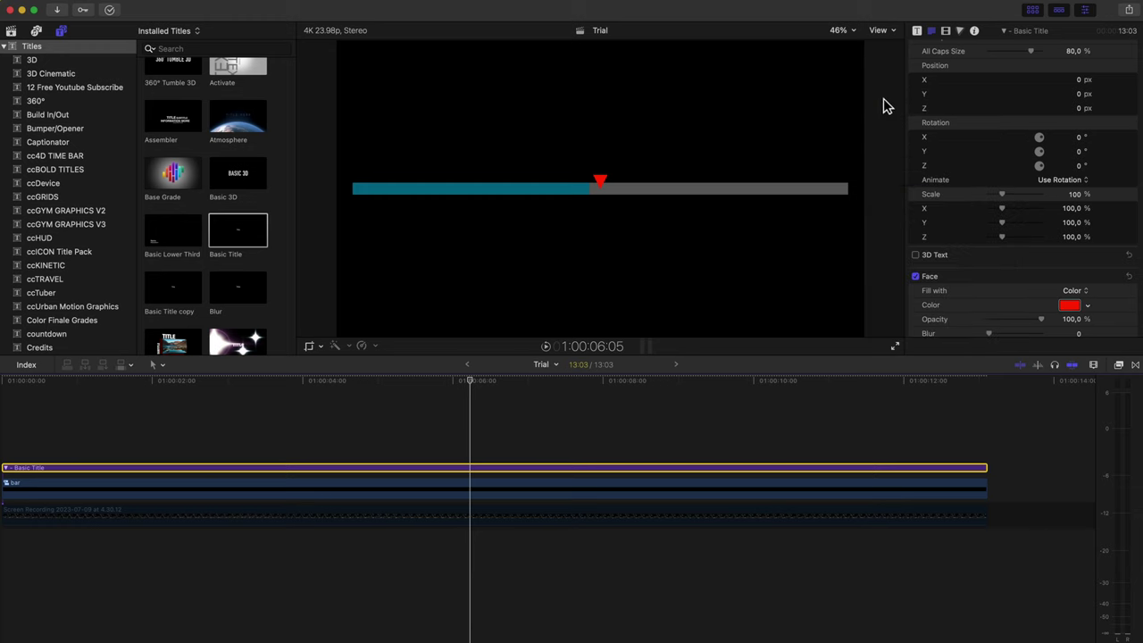
double_click(599, 182)
drag(608, 190, 615, 189)
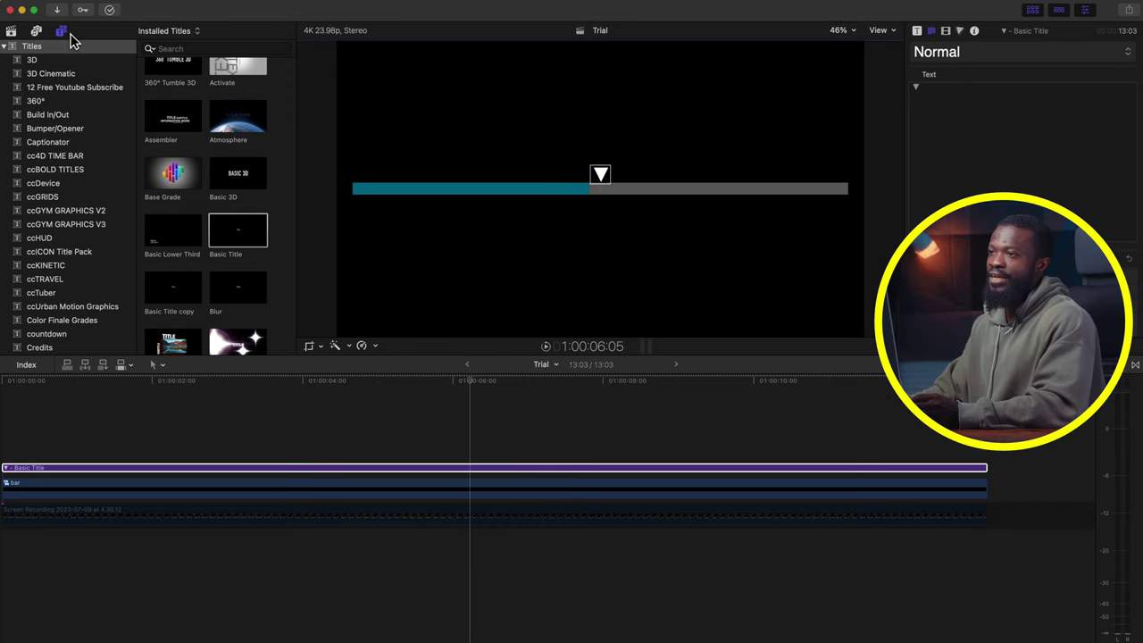
- Add a full-length Shapes generator as a square with no outline and no drop shadow
scroll(64, 250, down, 10)
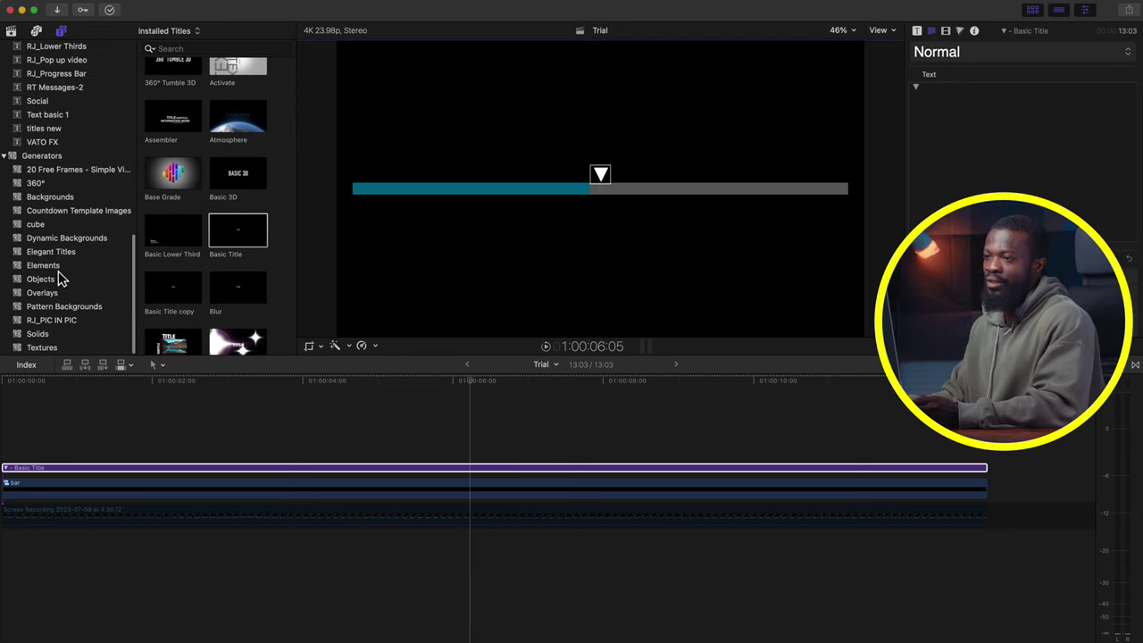
click(54, 267)
drag(181, 157, 13, 436)
drag(752, 446, 989, 446)
click(1071, 65)
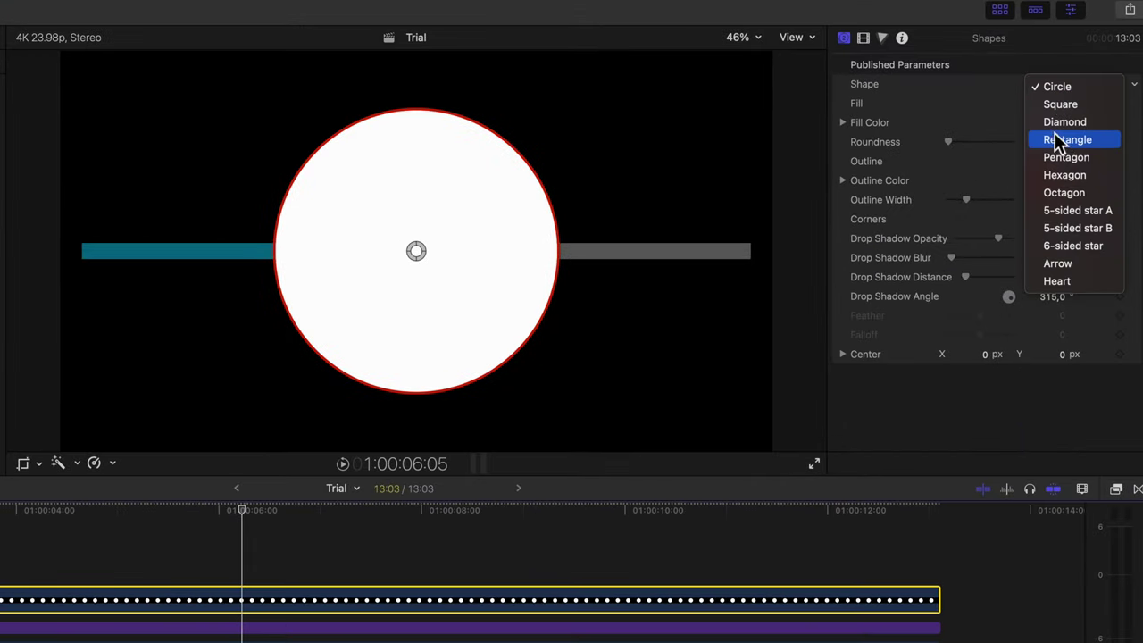
click(1059, 104)
click(1059, 162)
drag(997, 240, 929, 236)
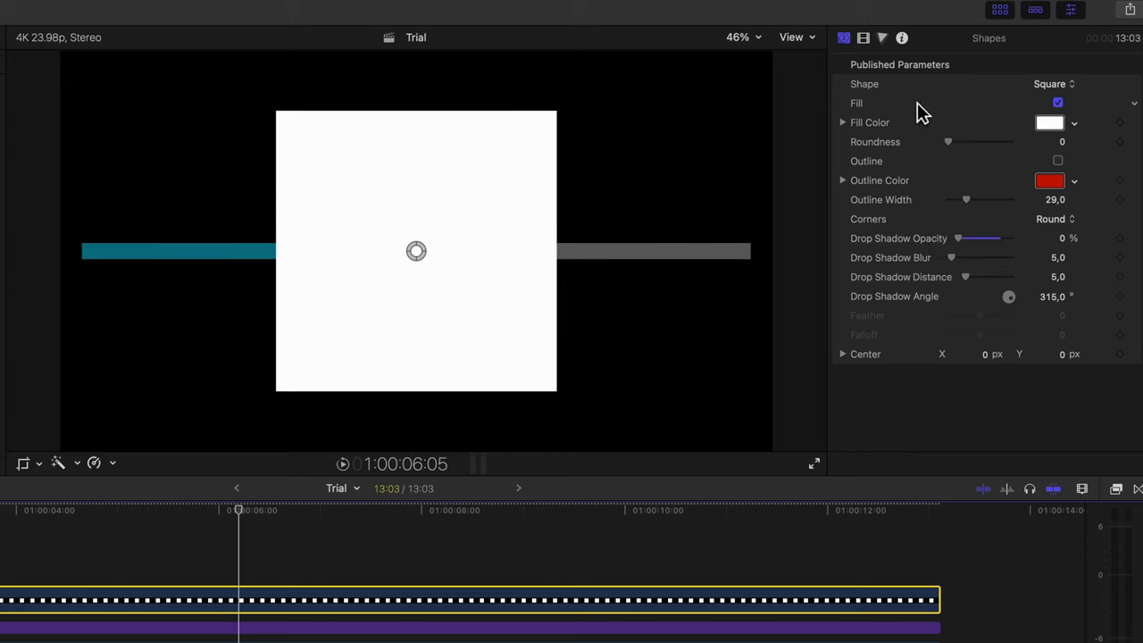
- Shrink the square to 10%, move it above the bar, and add a Counting generator
click(863, 39)
drag(1062, 187, 982, 186)
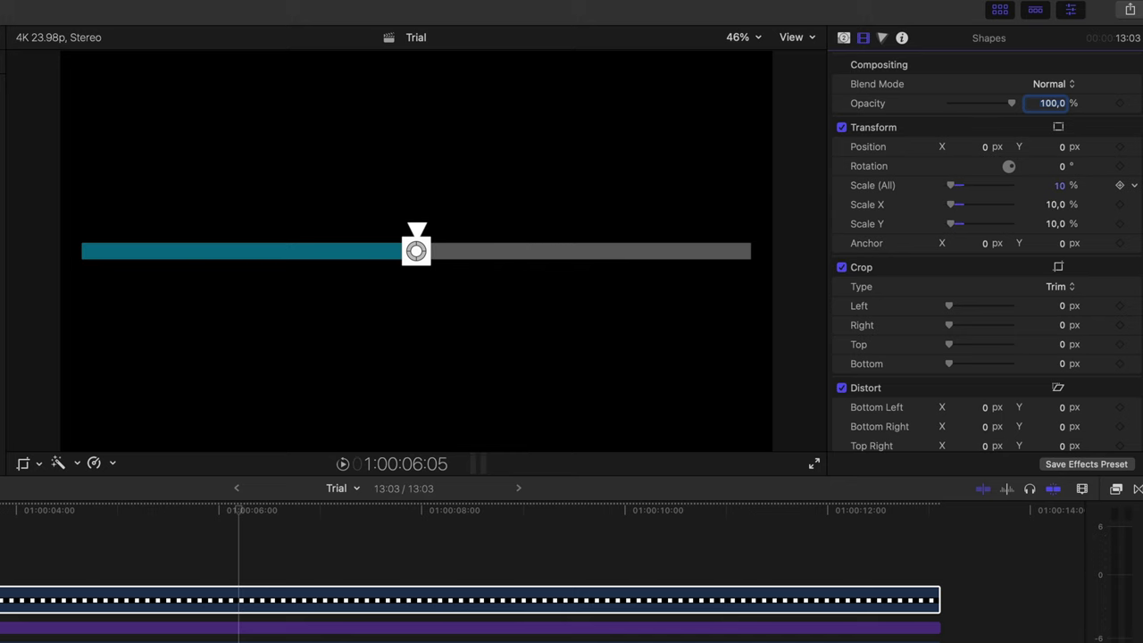
click(1058, 126)
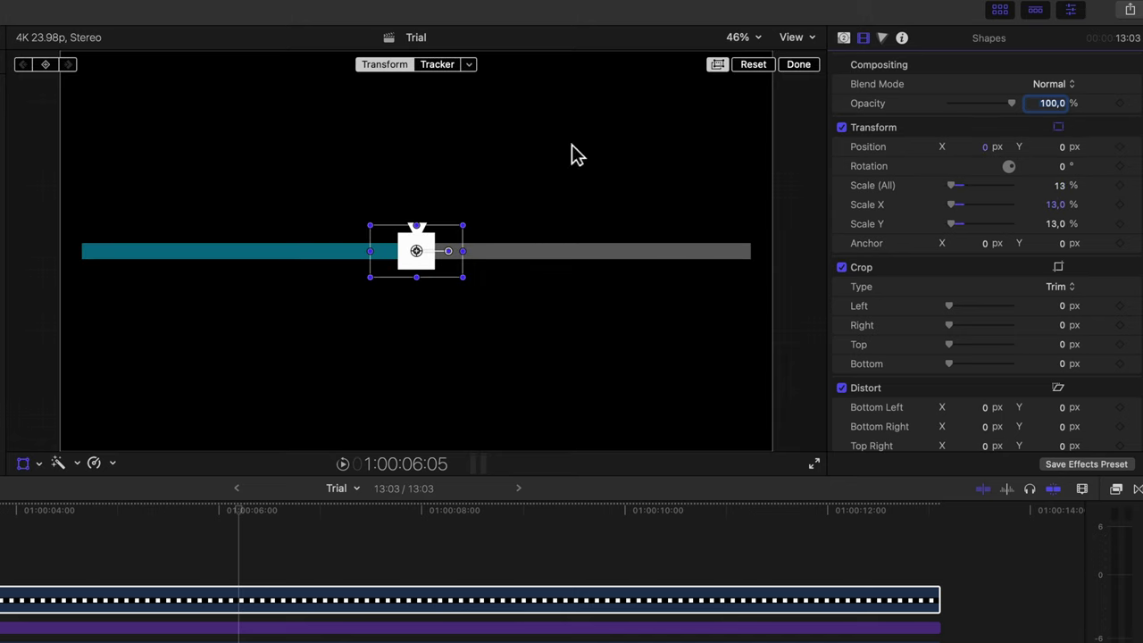
drag(421, 258, 422, 222)
click(798, 64)
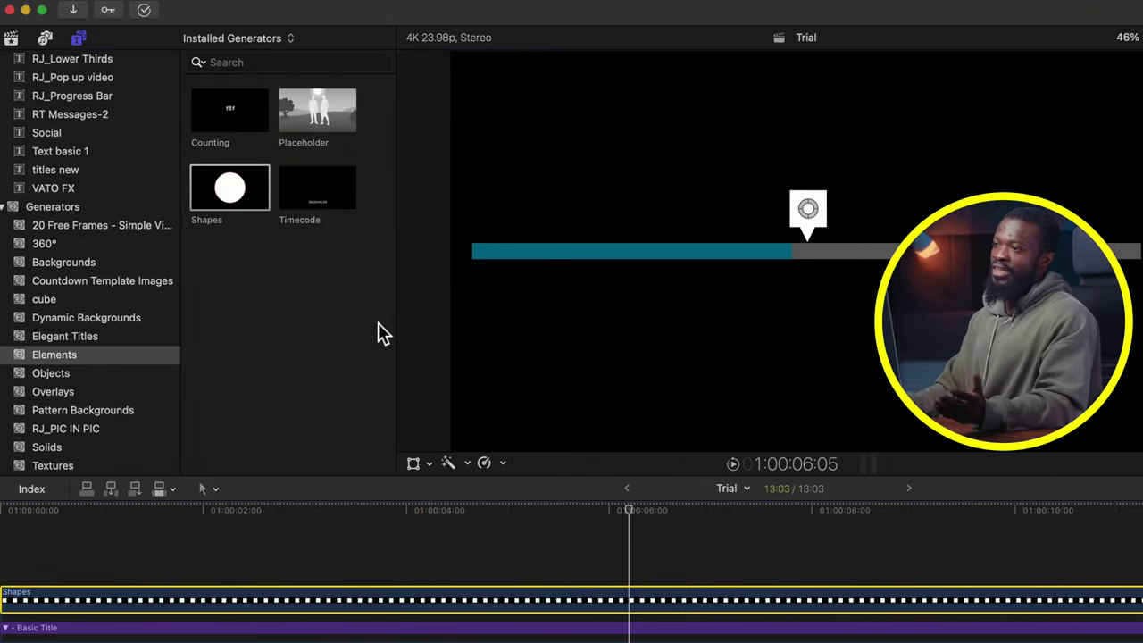
drag(222, 128, 56, 545)
- Lengthen the Counting clip and make its number teal
drag(723, 568, 1044, 570)
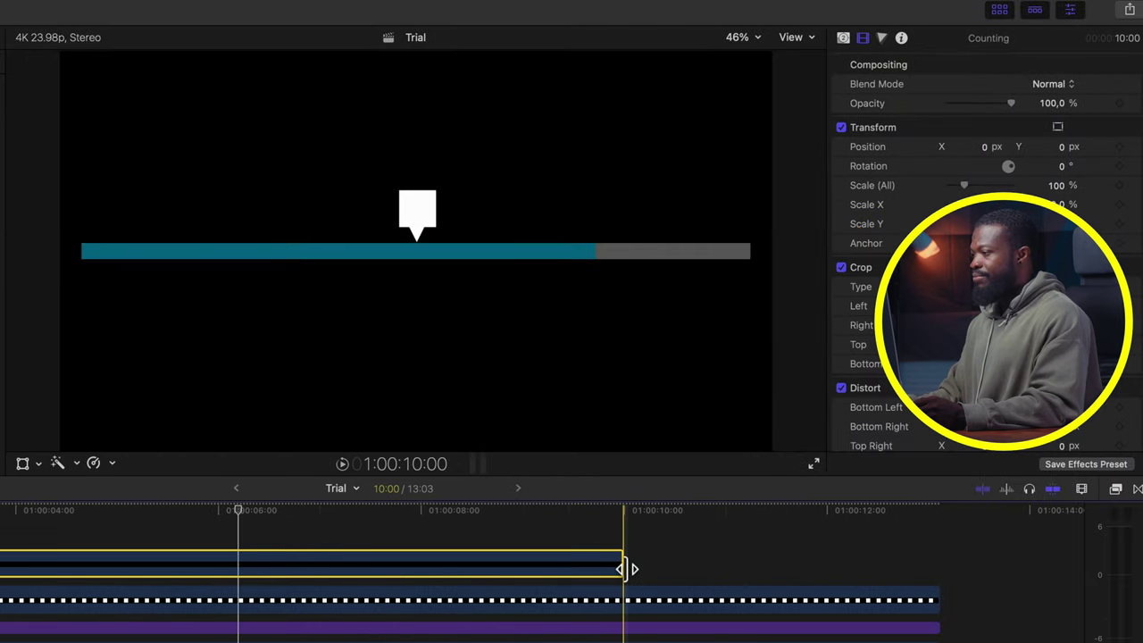
drag(945, 569, 939, 570)
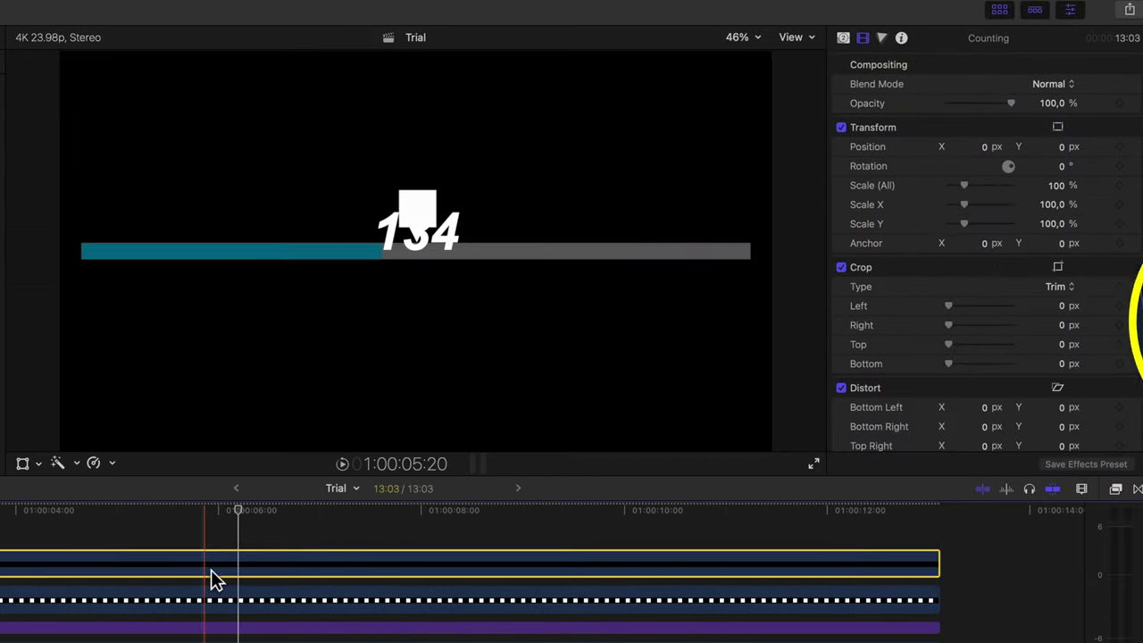
click(852, 41)
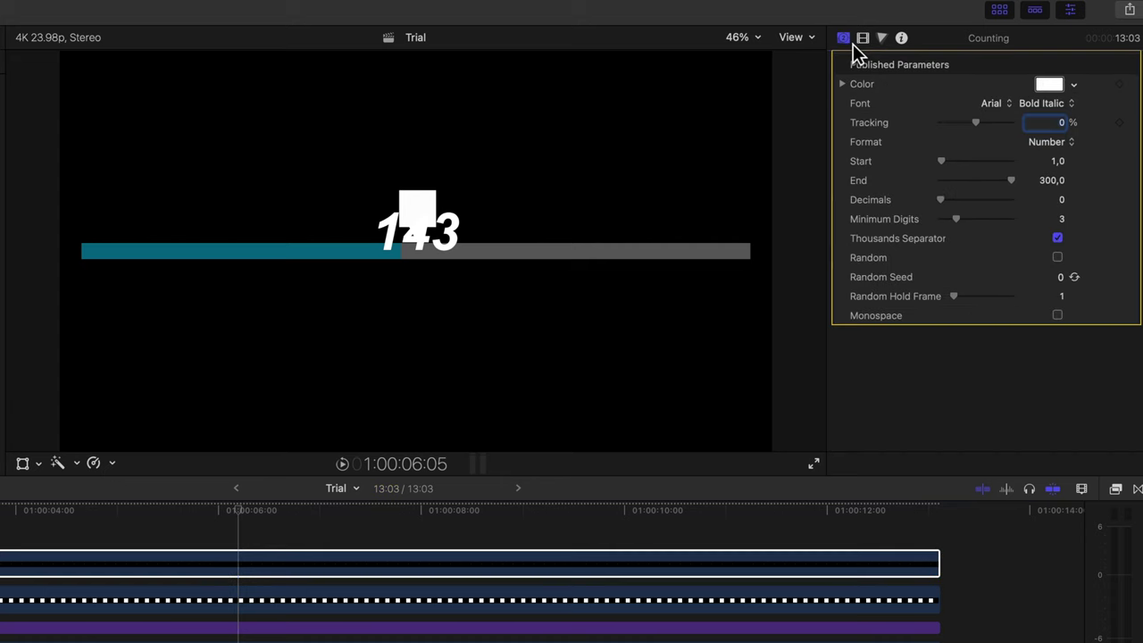
click(1050, 87)
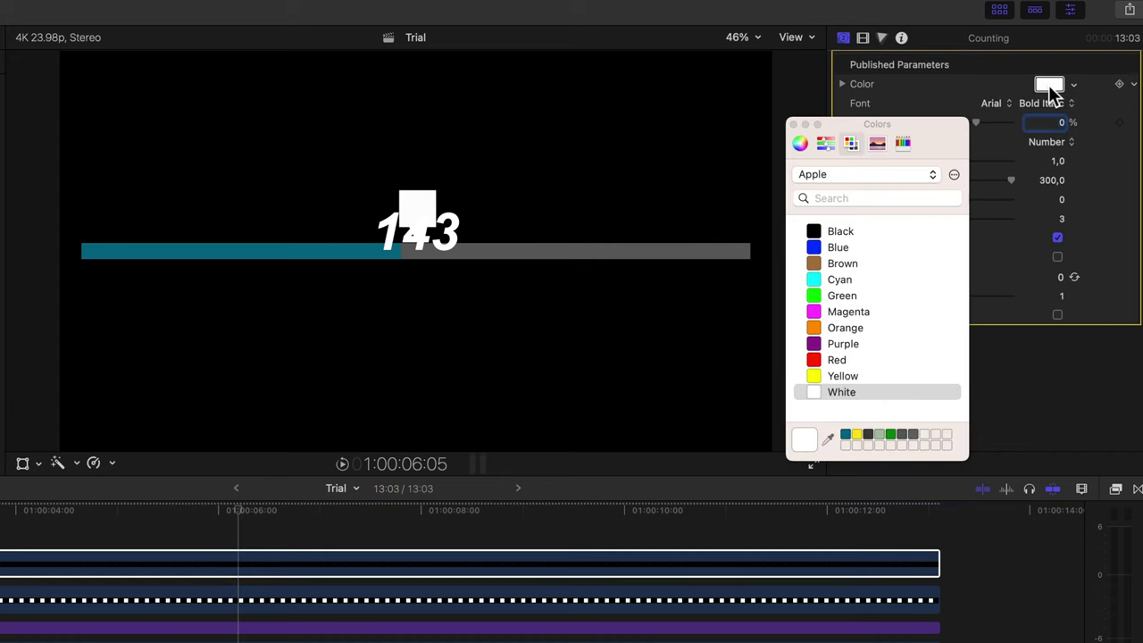
click(845, 436)
click(793, 124)
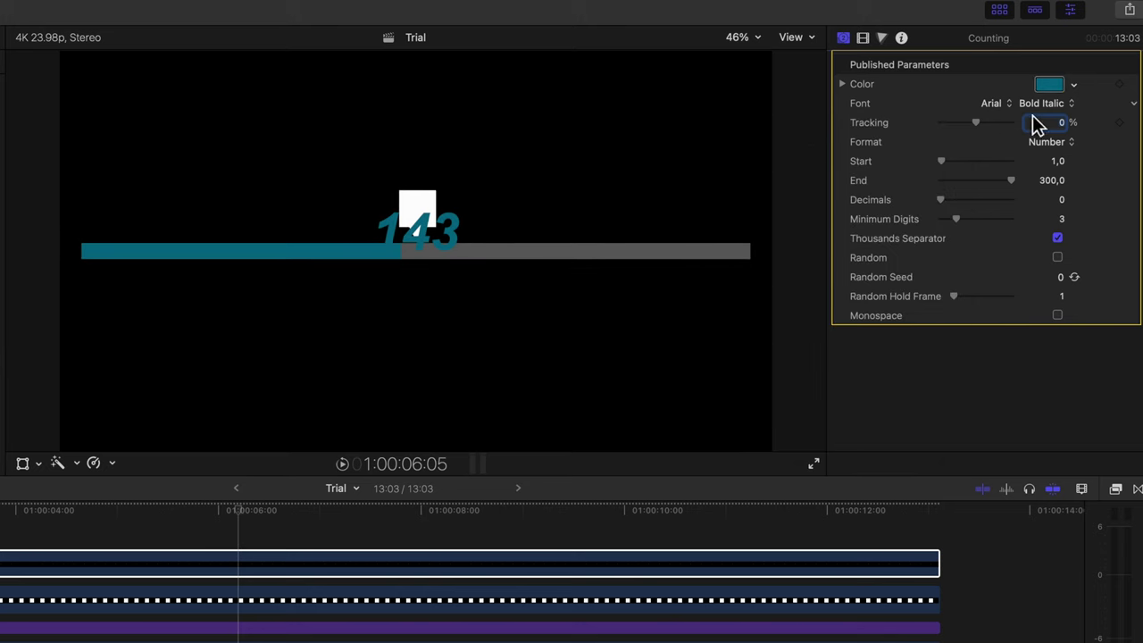
- Set the counter's Format to Percent and its End value to 100
click(1049, 144)
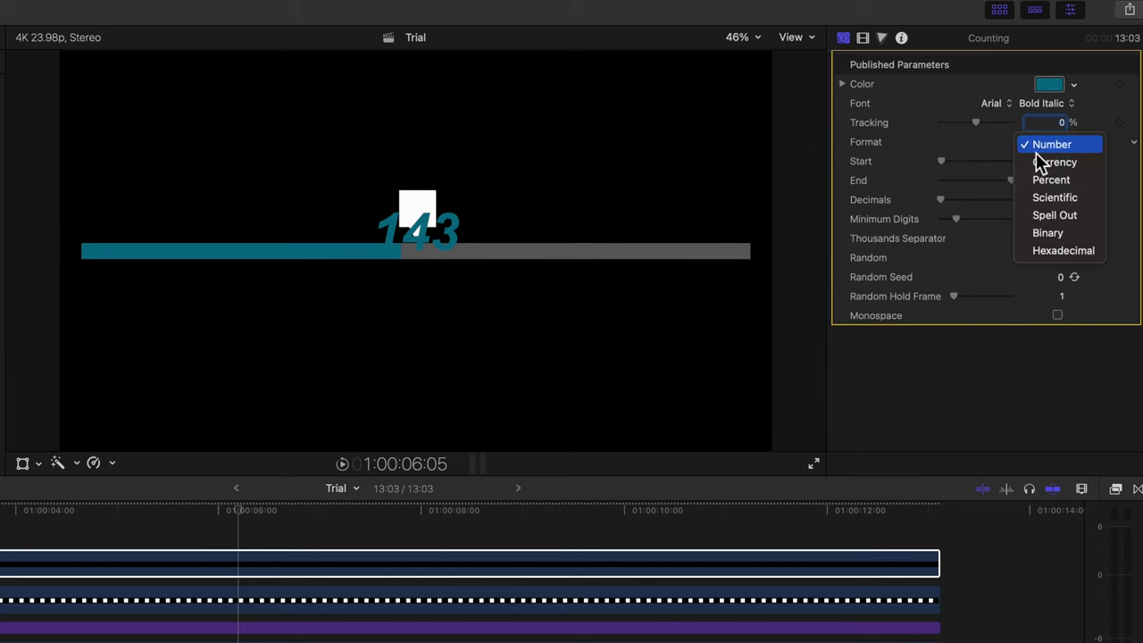
click(1053, 181)
click(1046, 181)
text(100)
key(Return)
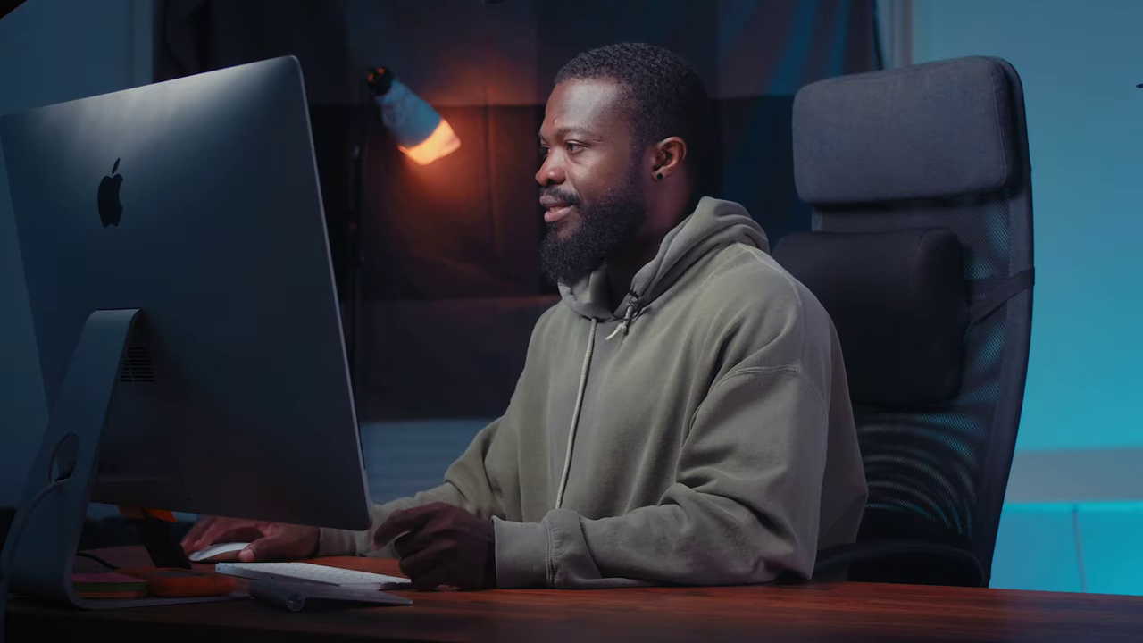
click(1060, 234)
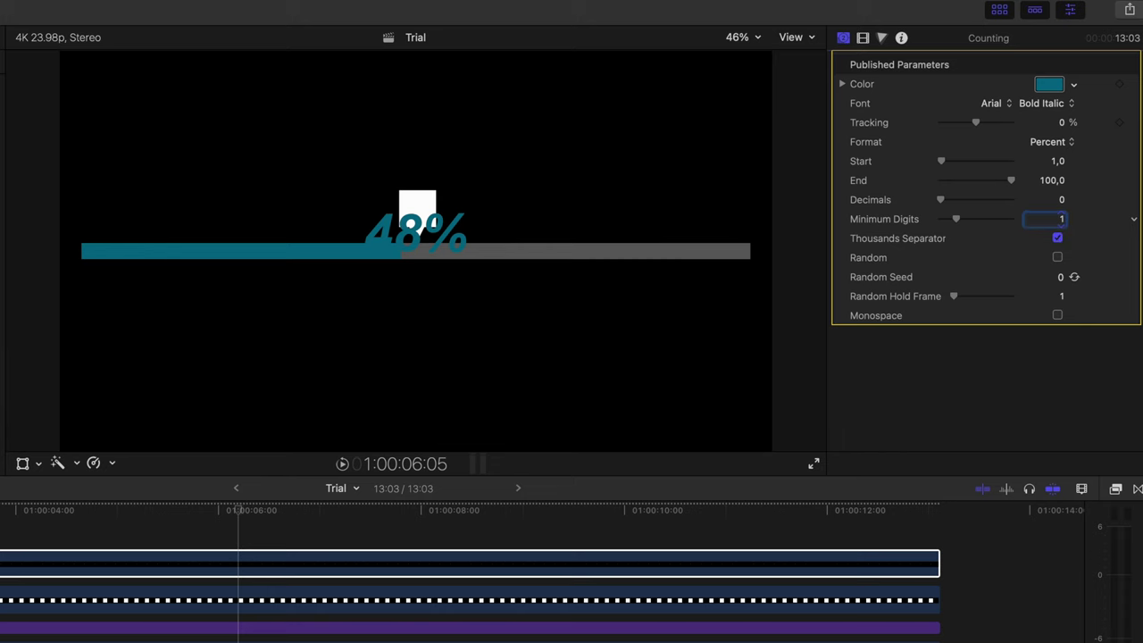
click(862, 39)
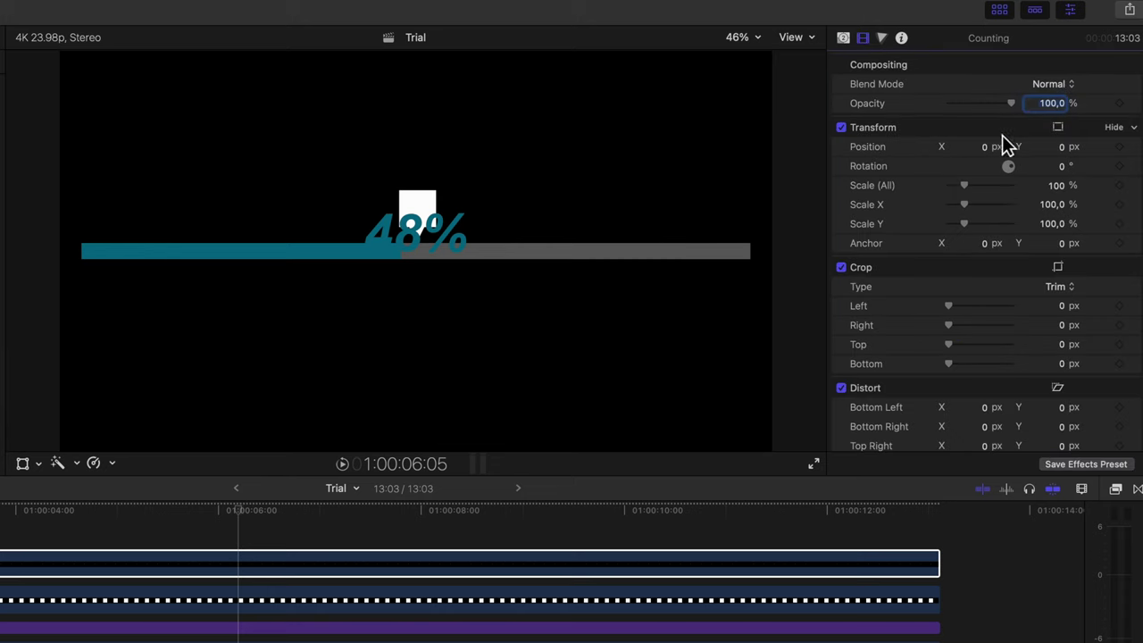
click(1058, 129)
- Scale the counter to about 40%, move it onto the white marker, and raise Scale Y
drag(964, 185, 955, 184)
drag(498, 268, 474, 253)
drag(955, 185, 949, 183)
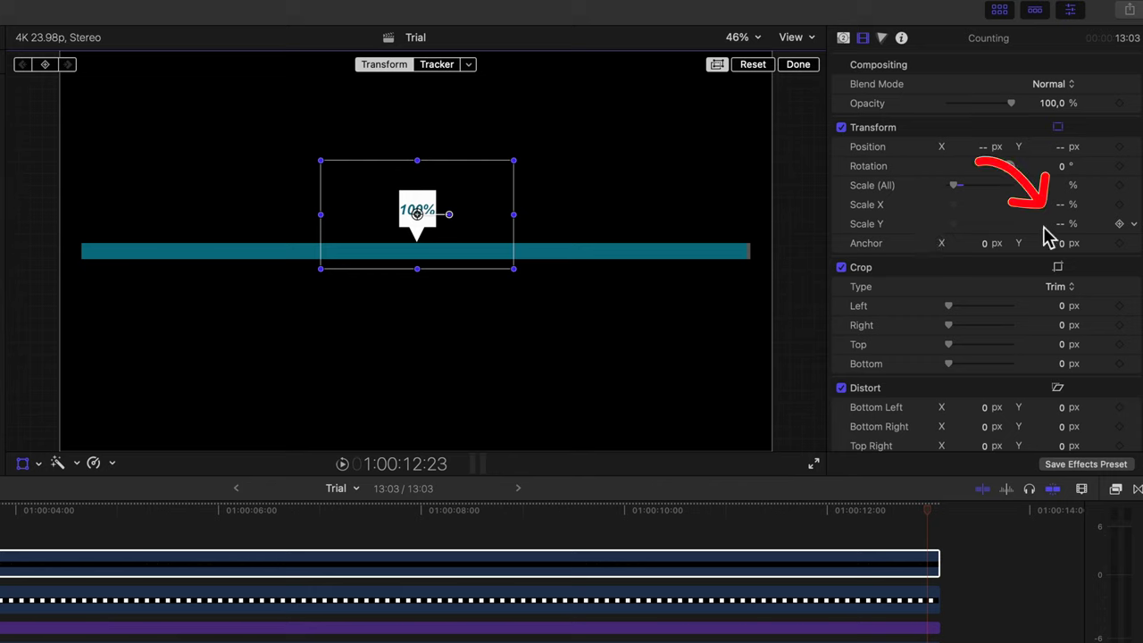
drag(1061, 223, 1064, 216)
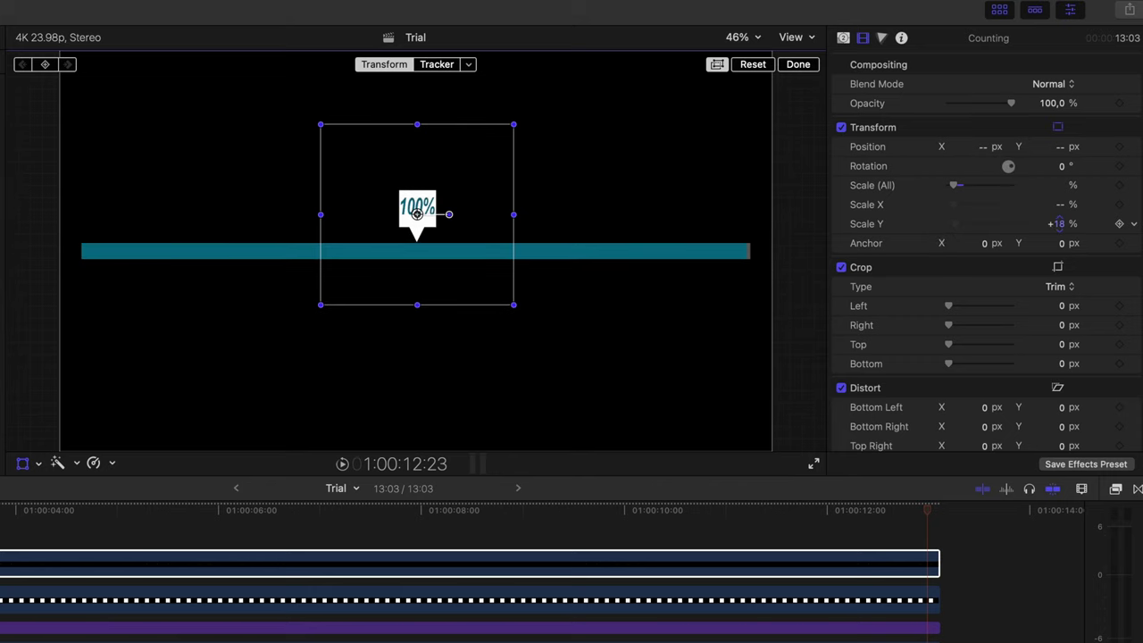
click(799, 65)
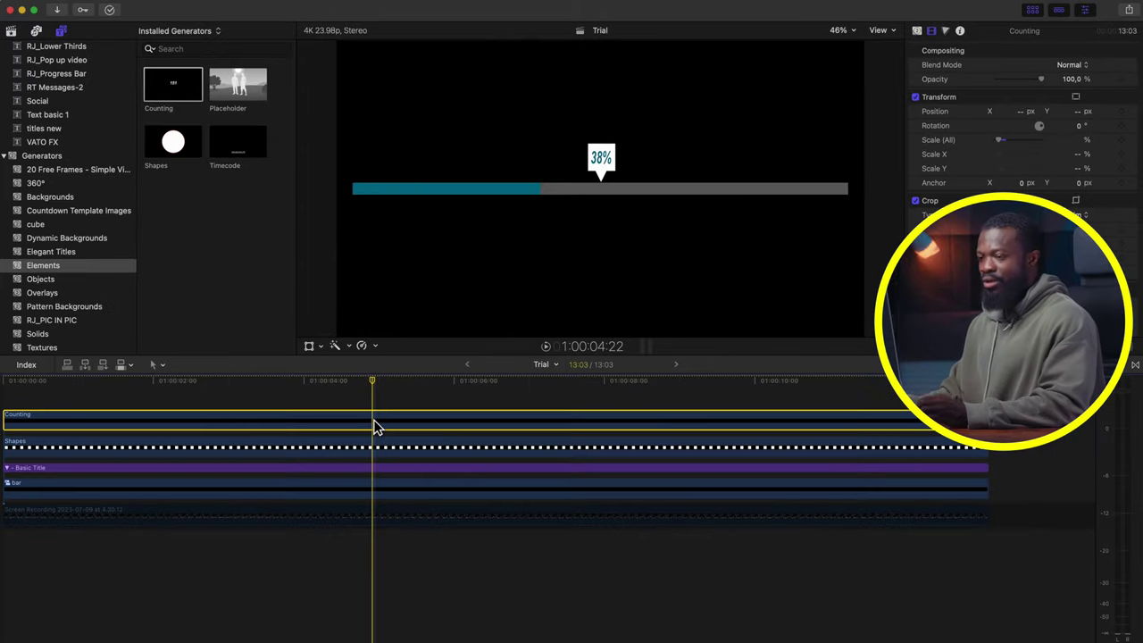
- Combine the Counting, Shapes and Basic Title clips into a new compound clip
super+click(375, 451)
super+click(375, 473)
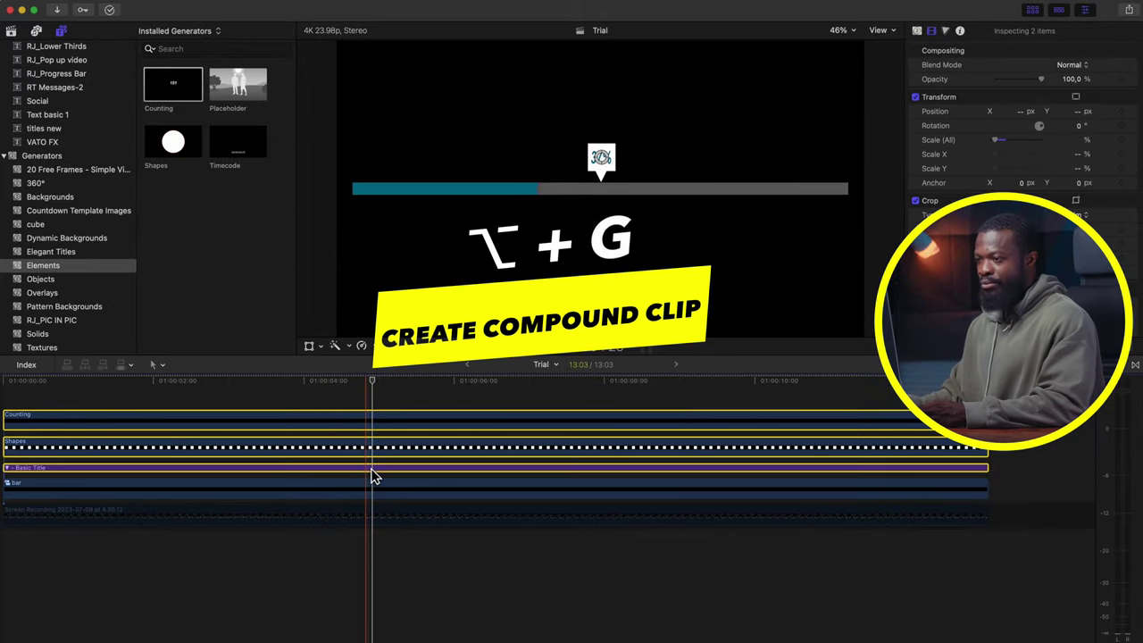
right_click(375, 475)
click(396, 473)
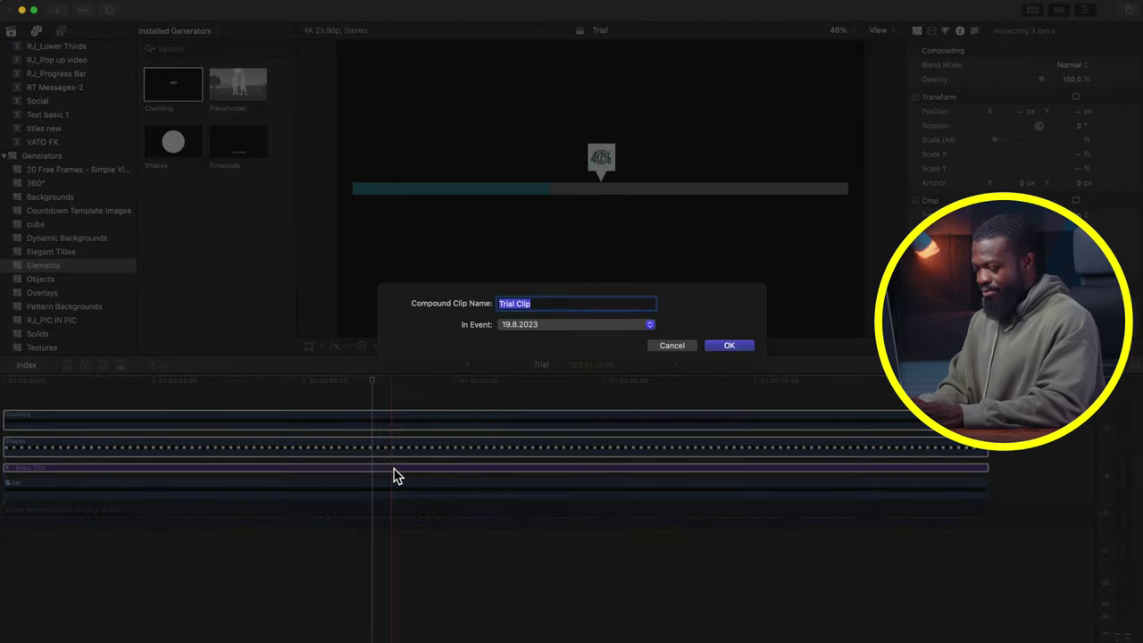
text(Prog)
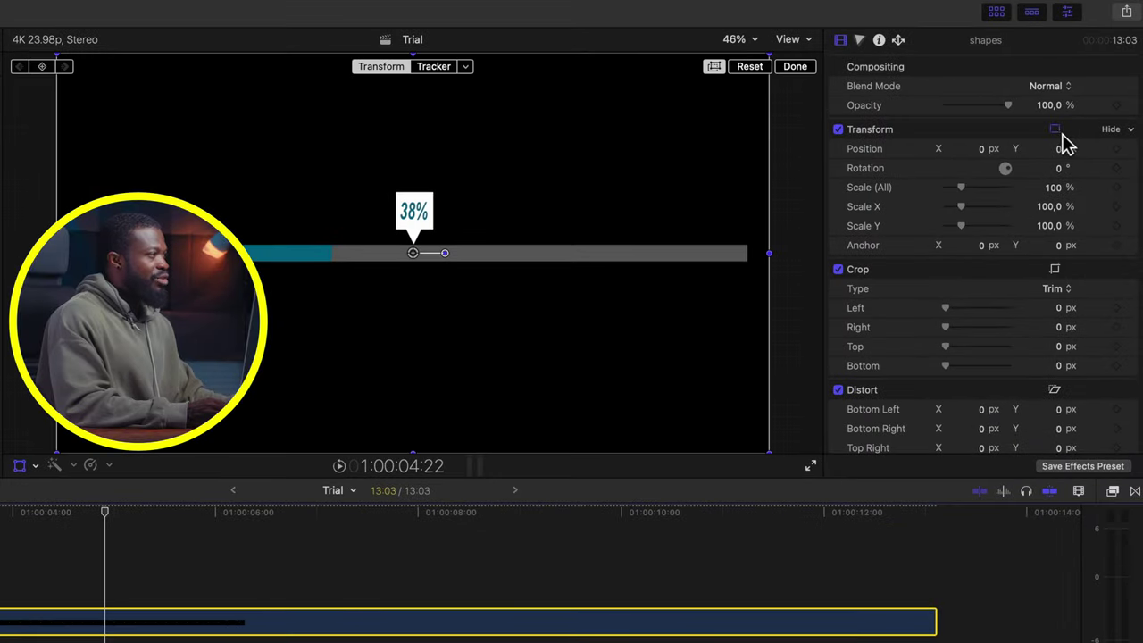
- Slide the marker left along the bar and set it to Object Track the bar clip
drag(434, 222, 355, 218)
drag(345, 259, 340, 256)
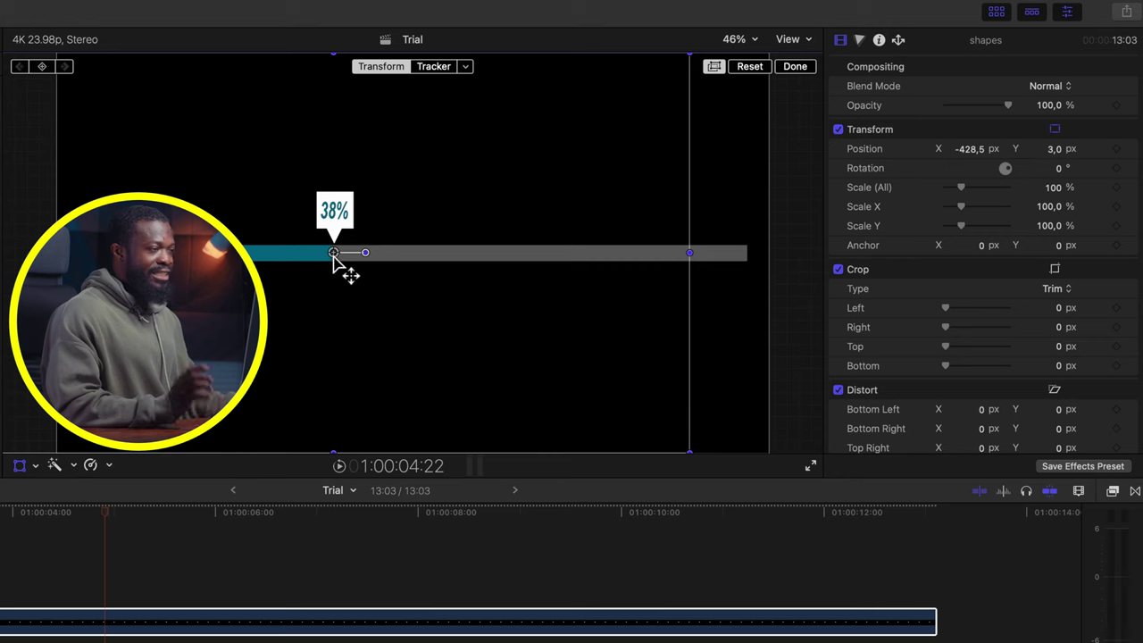
click(102, 625)
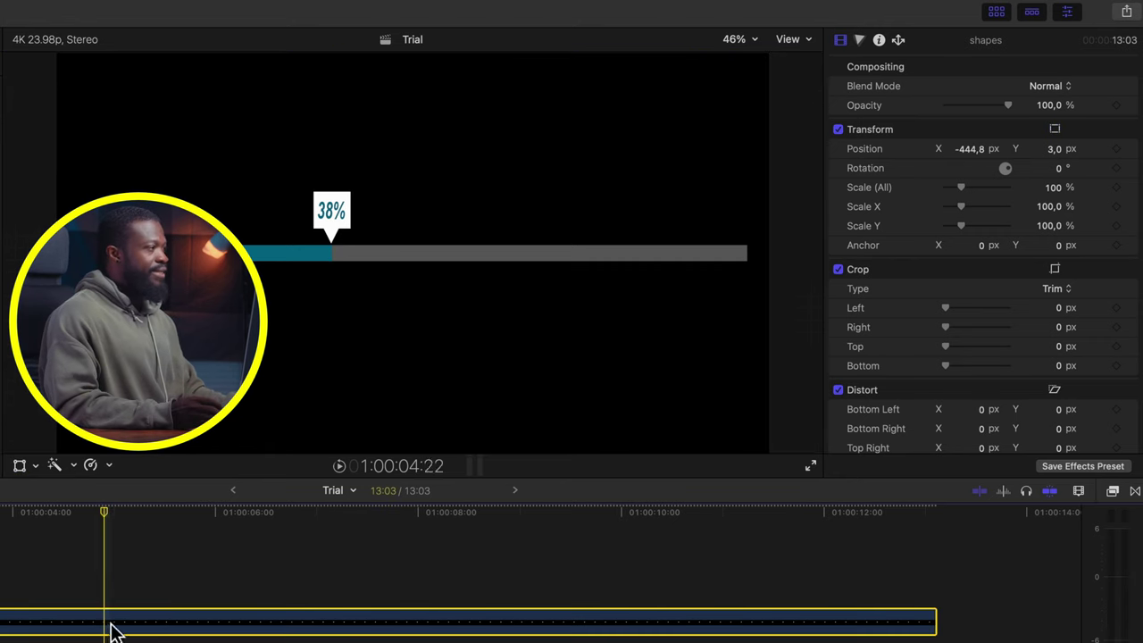
click(1056, 131)
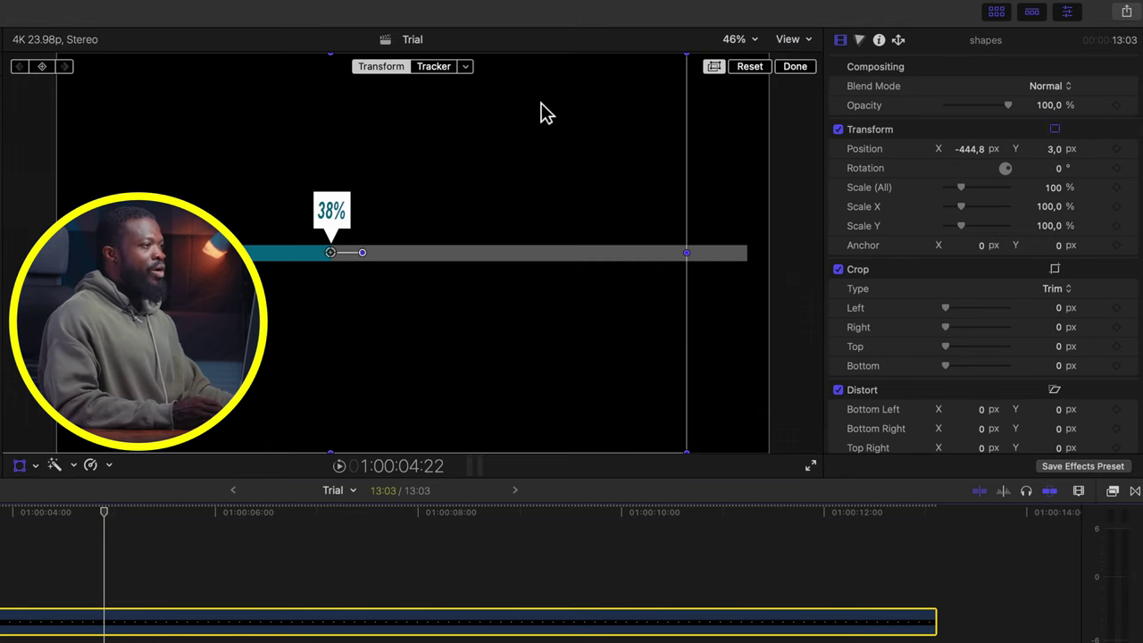
click(466, 68)
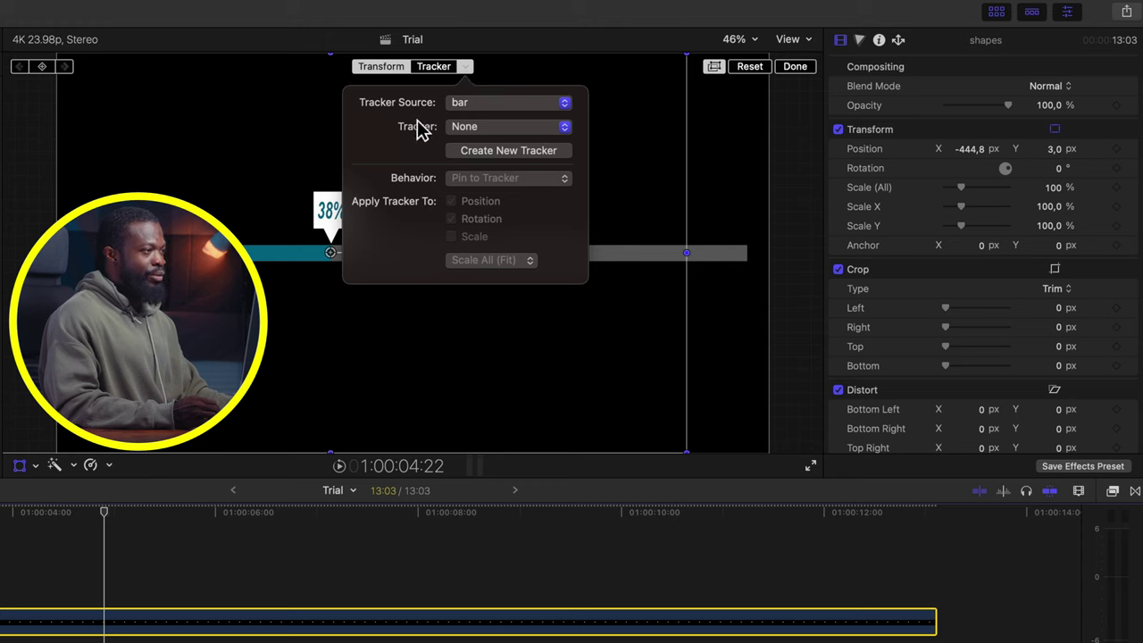
click(468, 129)
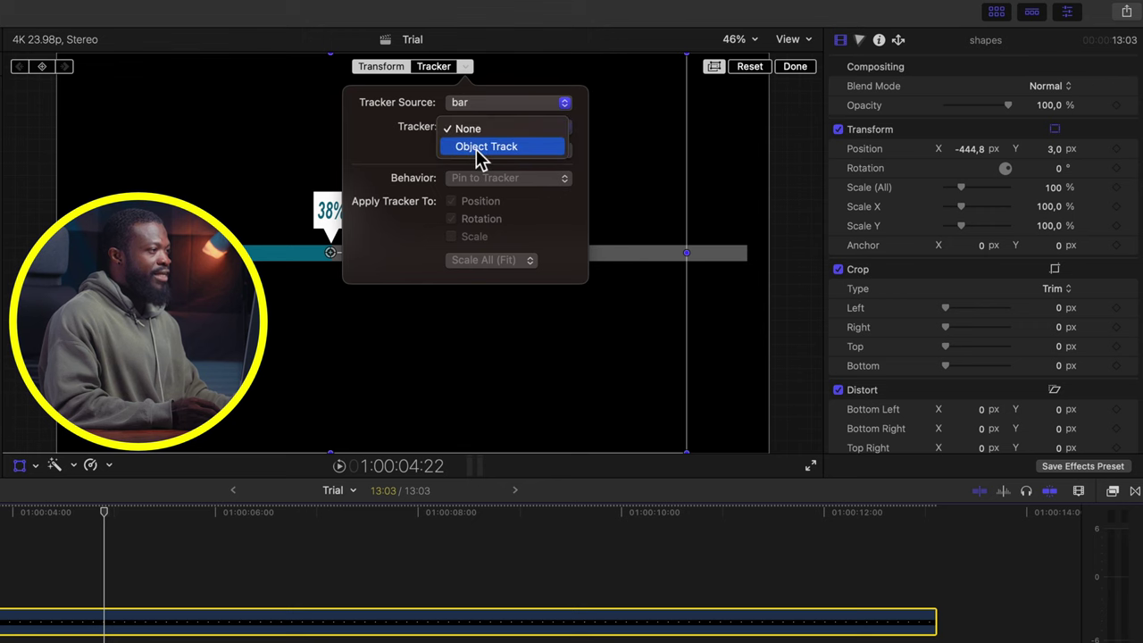
click(482, 148)
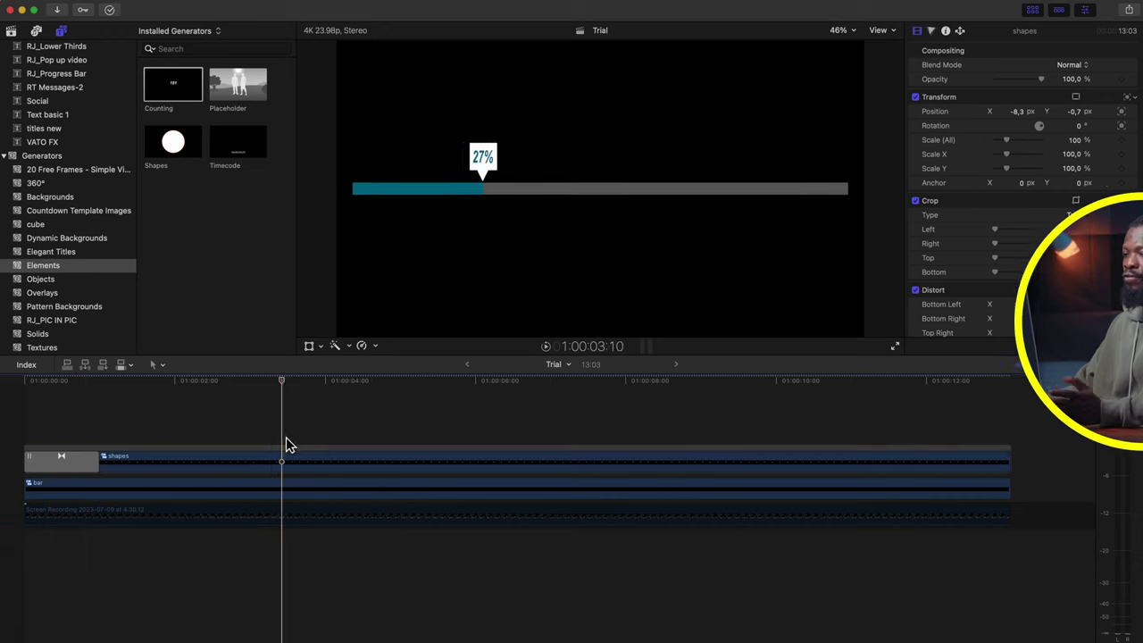
- Re-enable the gym footage and compound the shapes and bar clips as 'all 1'
click(273, 518)
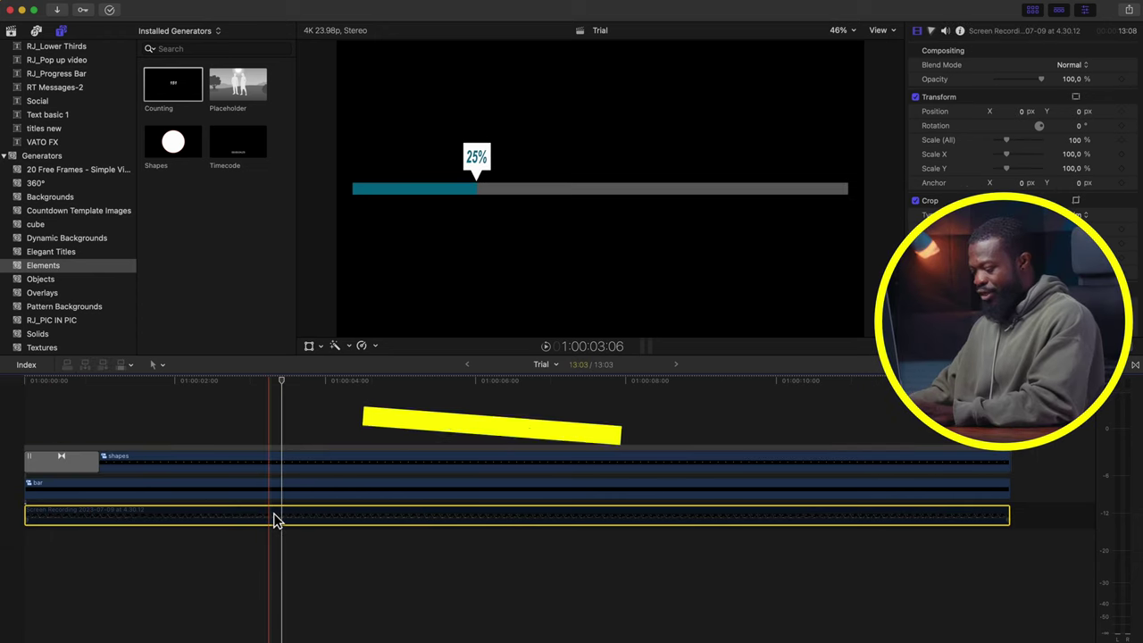
key(v)
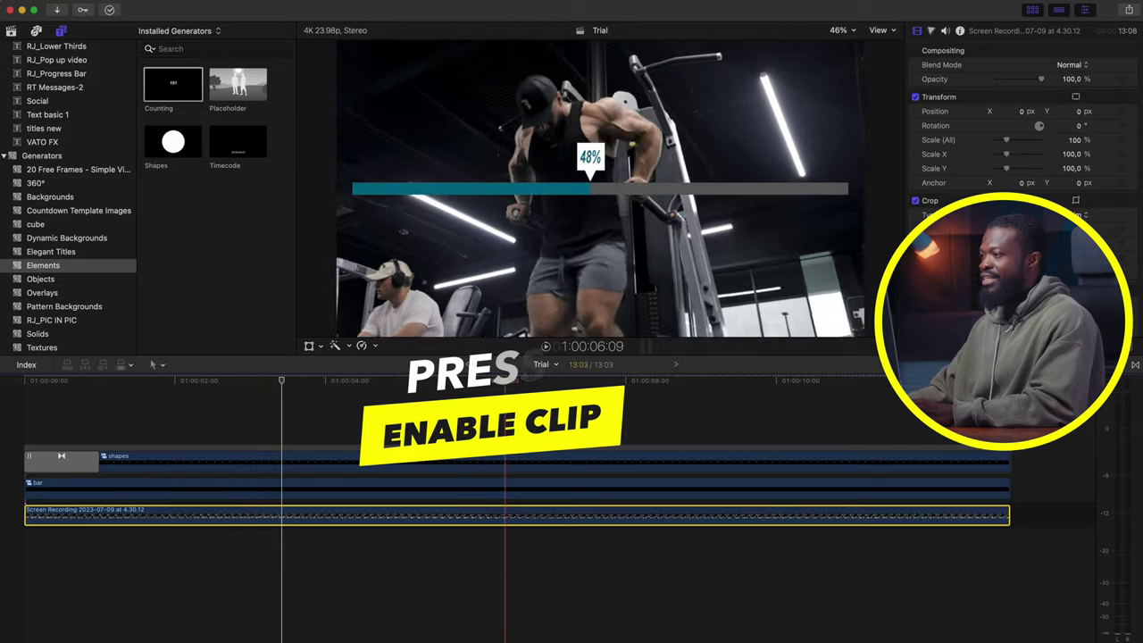
drag(274, 438, 273, 494)
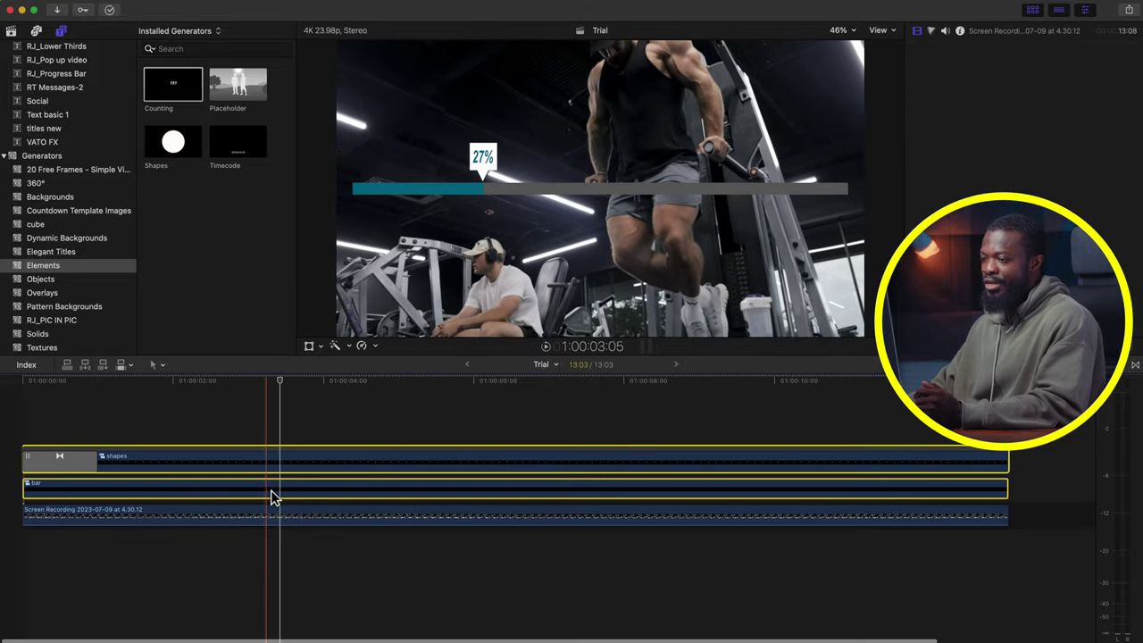
right_click(275, 494)
click(308, 477)
text(all 1)
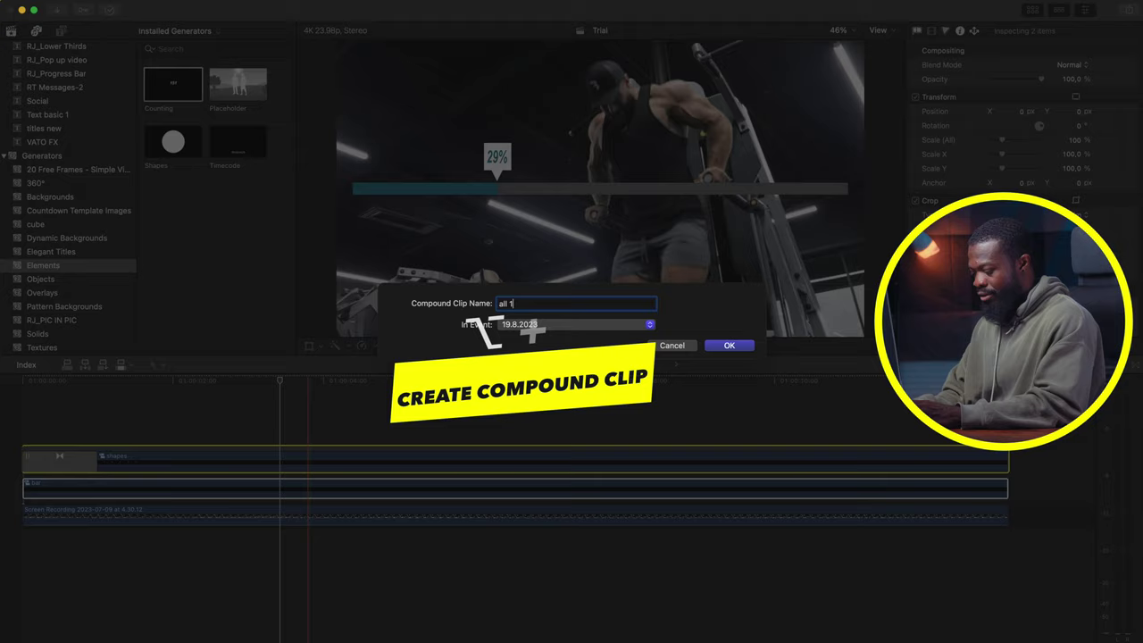
key(Return)
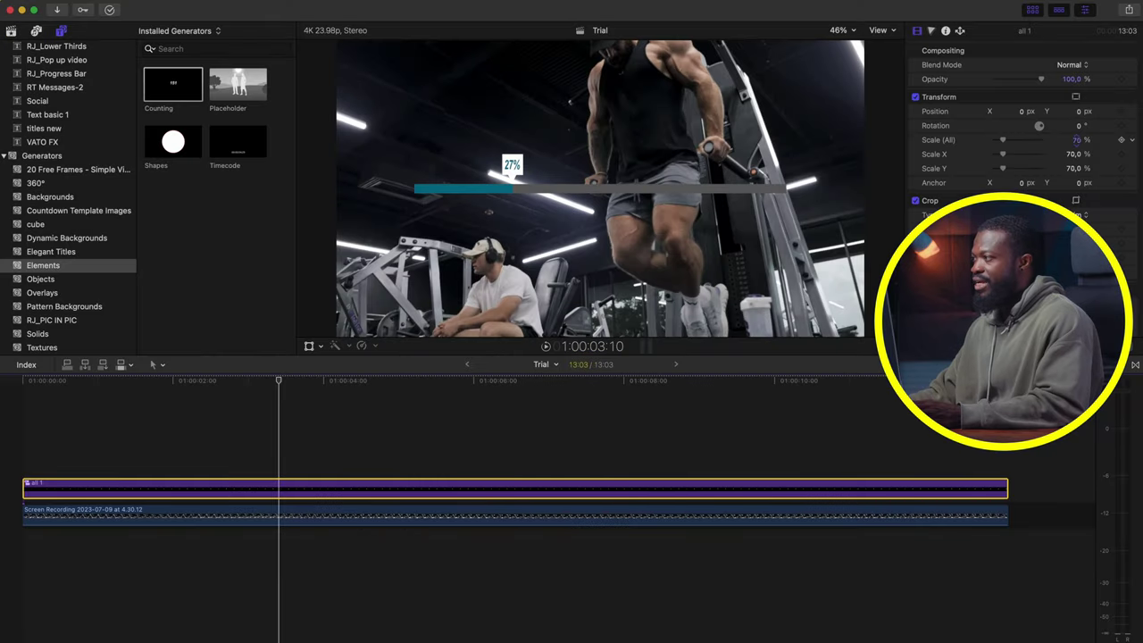
- Move the progress bar lower in the frame and delete the shapes clip
key(shift+t)
drag(586, 184, 598, 330)
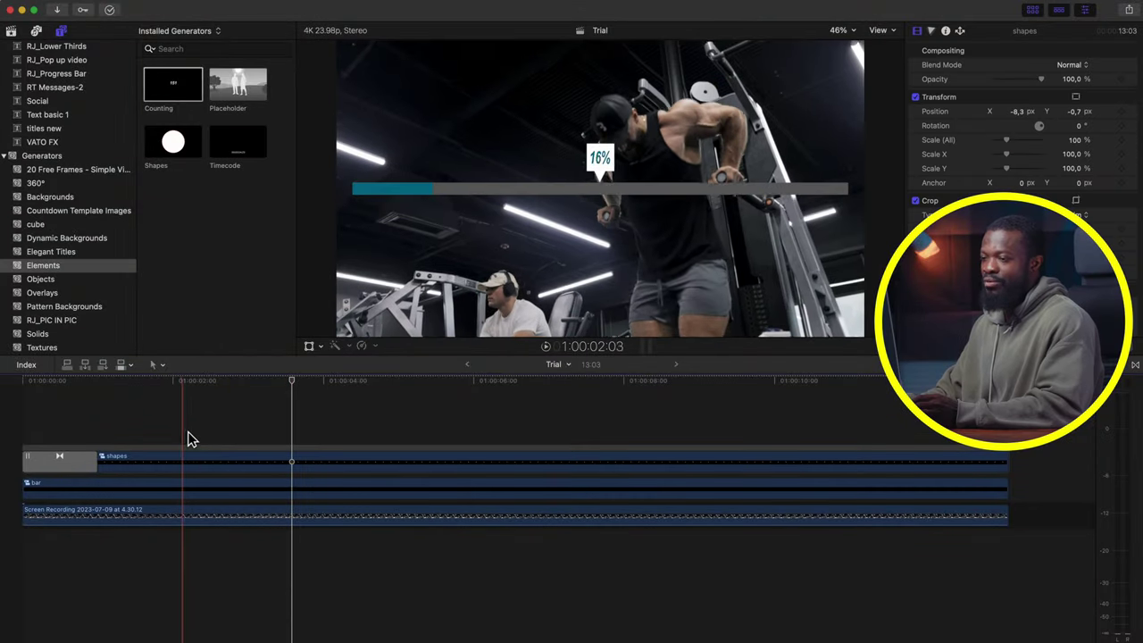
click(204, 446)
key(Delete)
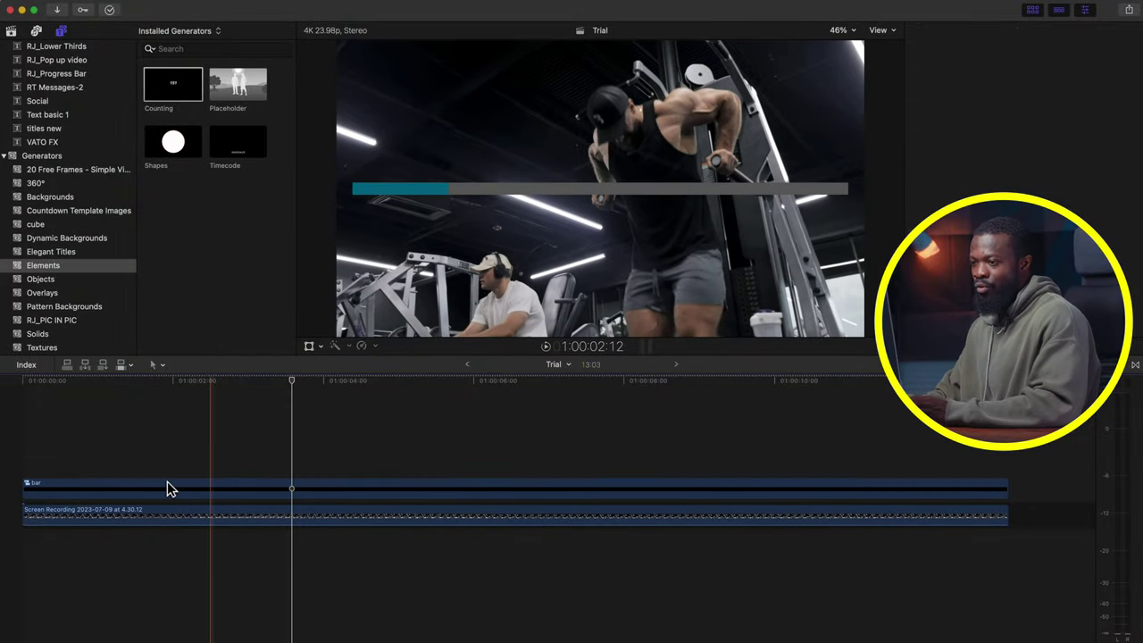
click(301, 522)
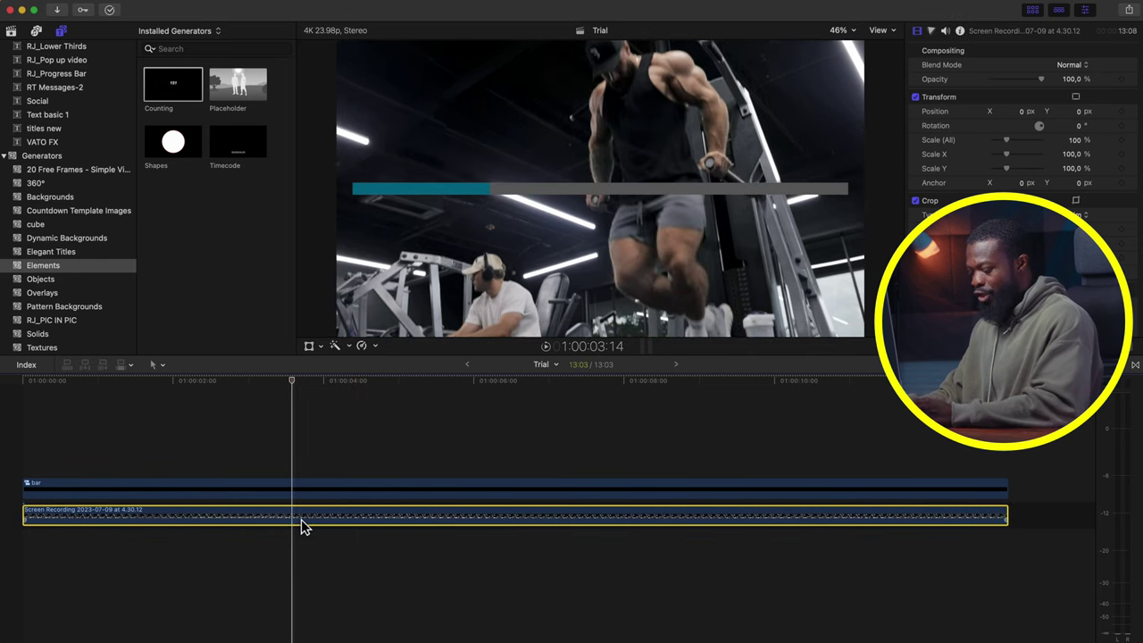
- Disable the gym footage and add a full-length Shapes generator above the bar clip
key(v)
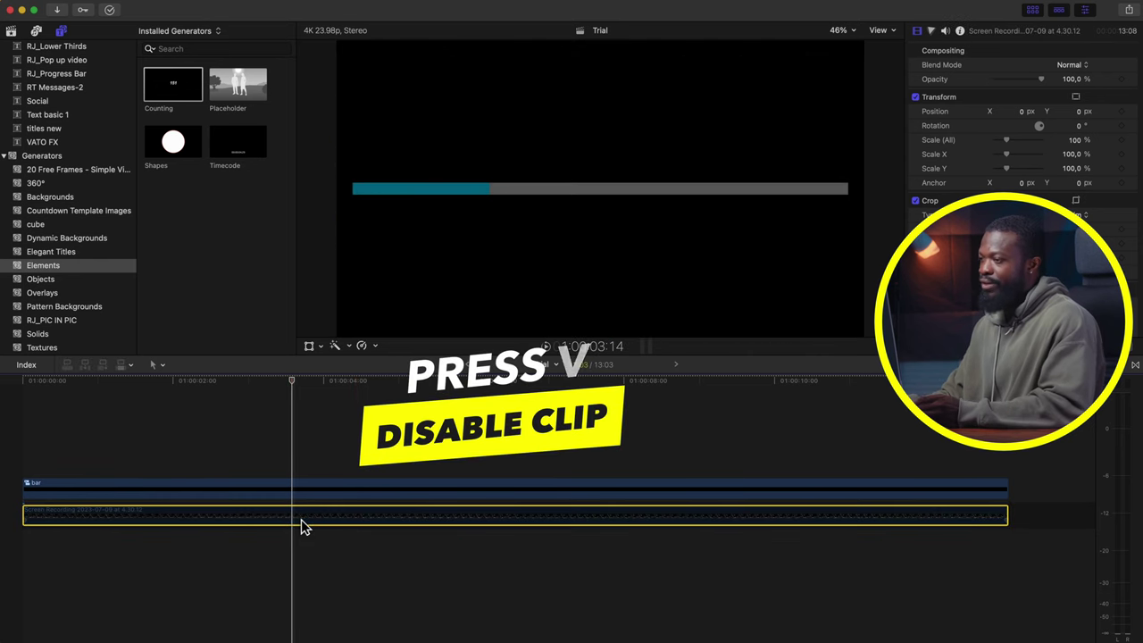
click(295, 483)
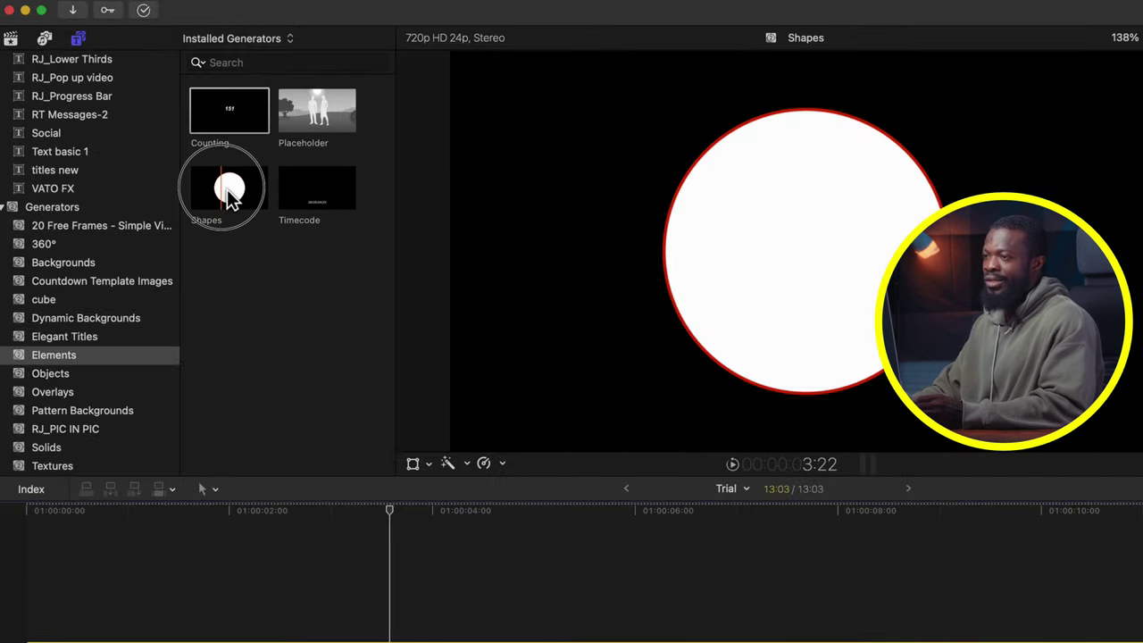
drag(183, 156, 137, 354)
drag(170, 411, 39, 563)
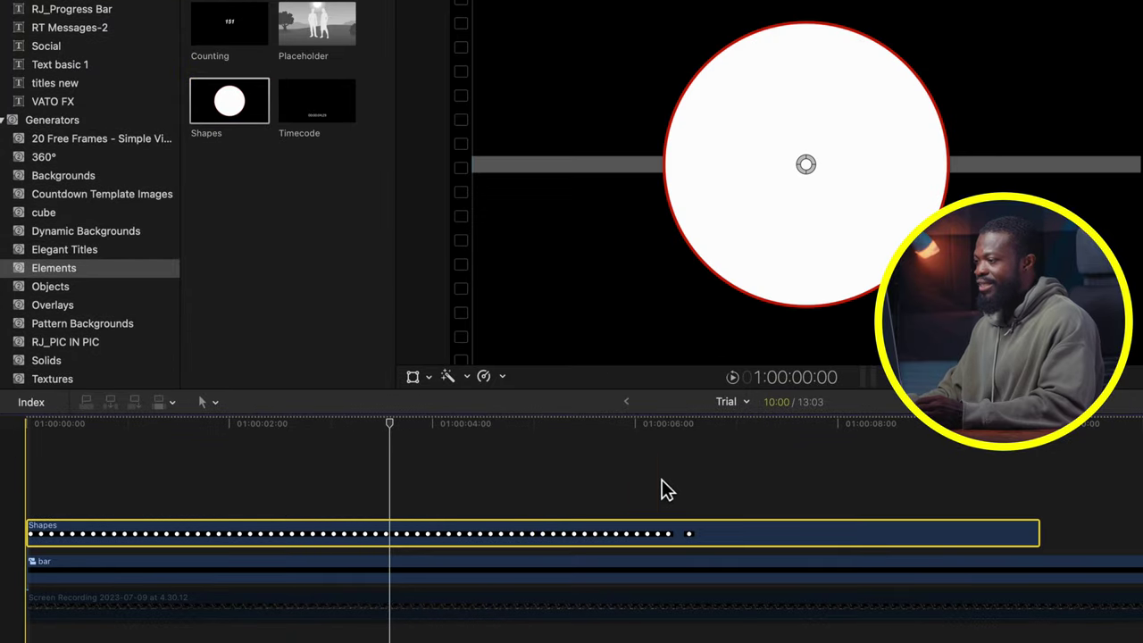
drag(1039, 533, 1142, 534)
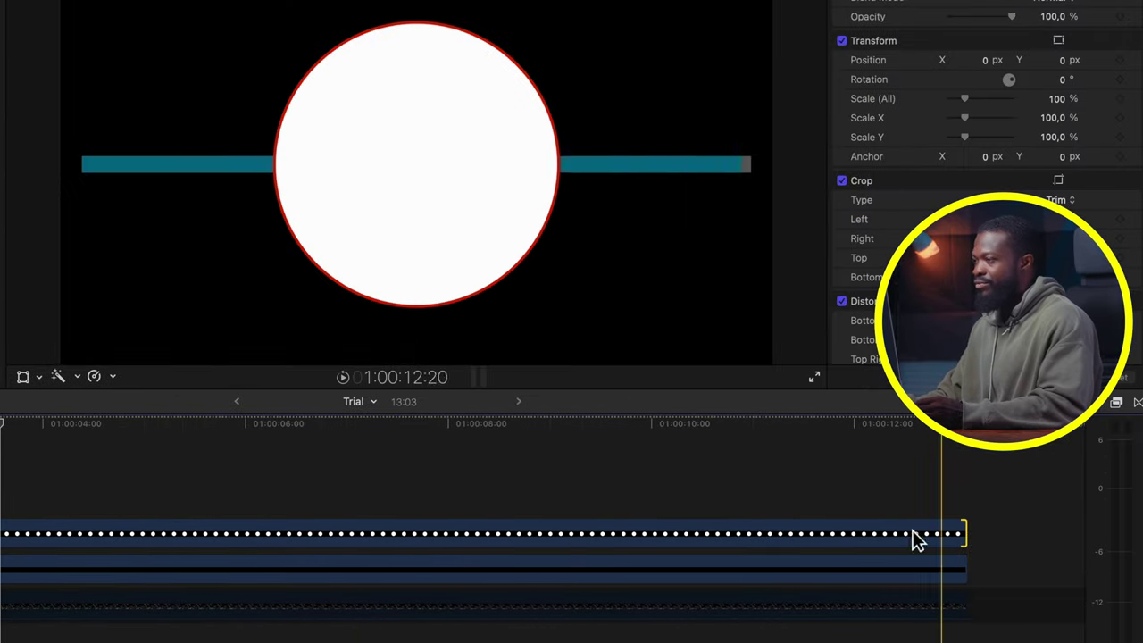
click(261, 538)
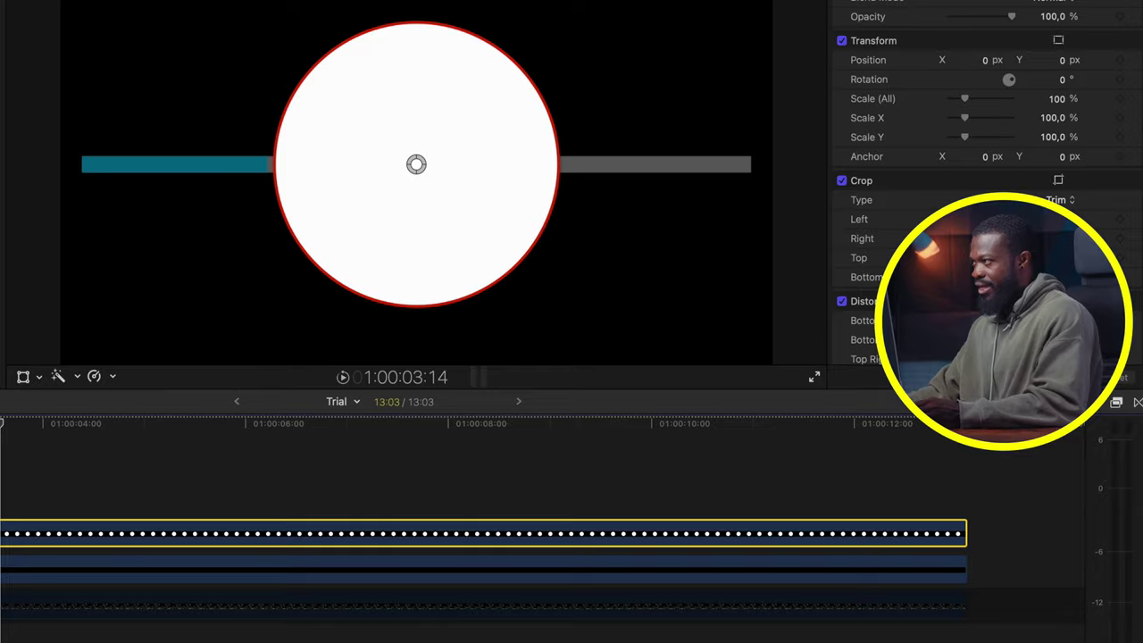
- Give the circle a teal fill, grey outline of width 35, and no drop shadow
click(844, 18)
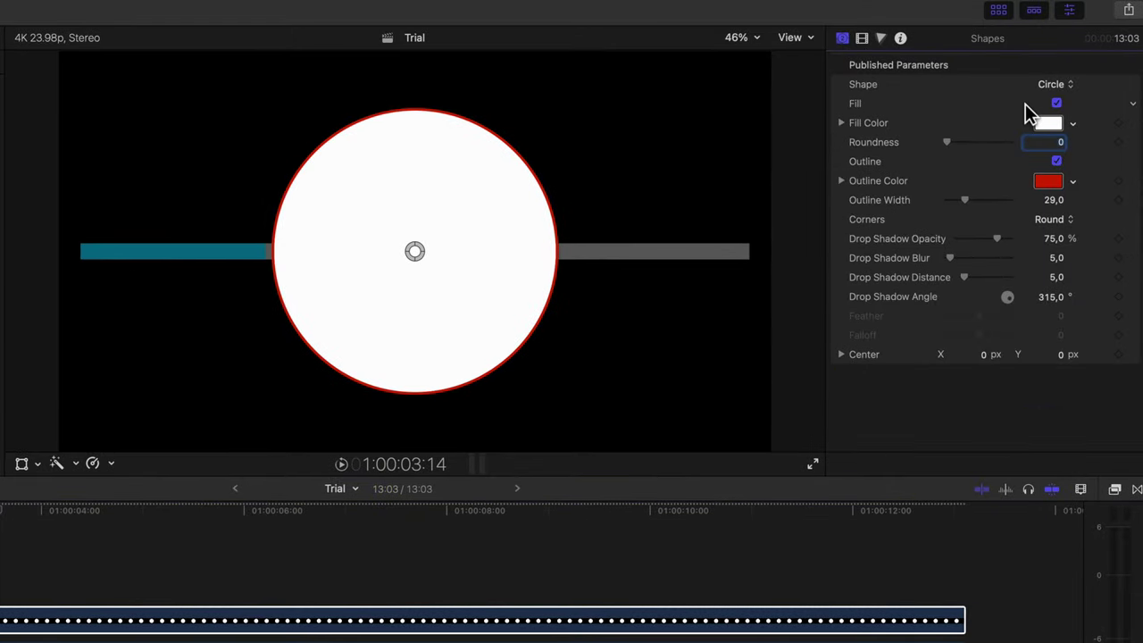
click(1049, 123)
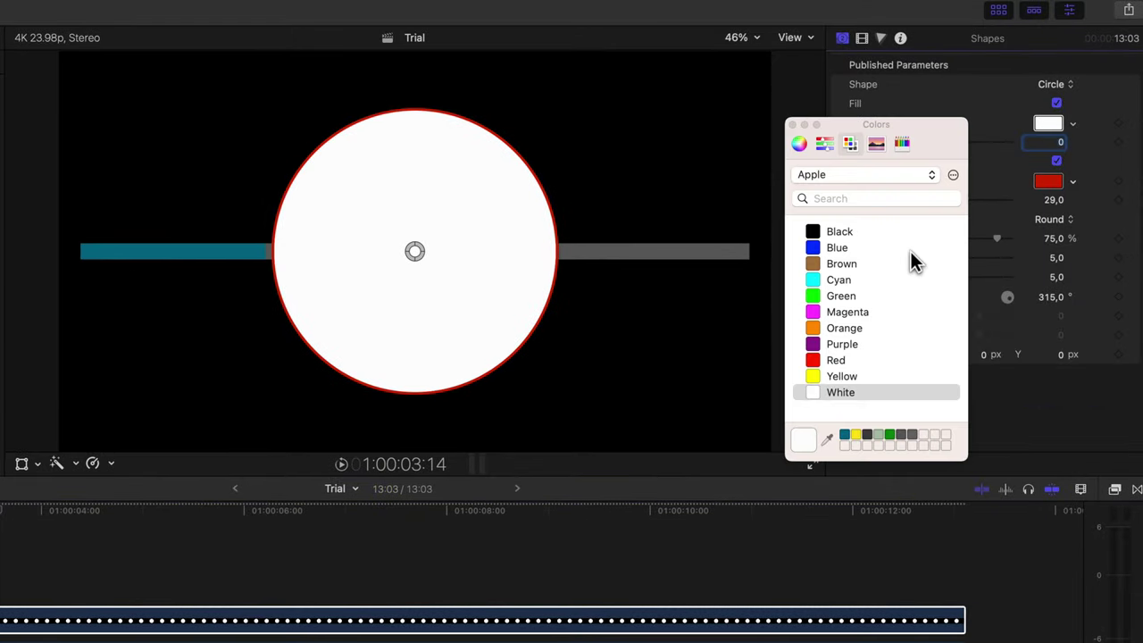
click(846, 436)
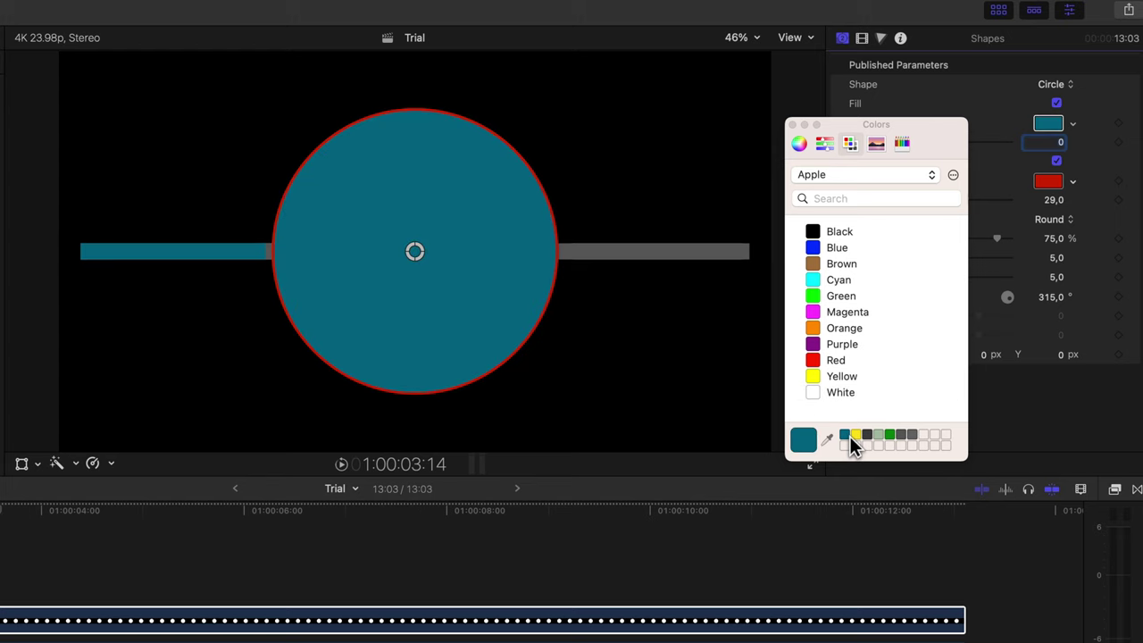
click(791, 126)
click(1048, 182)
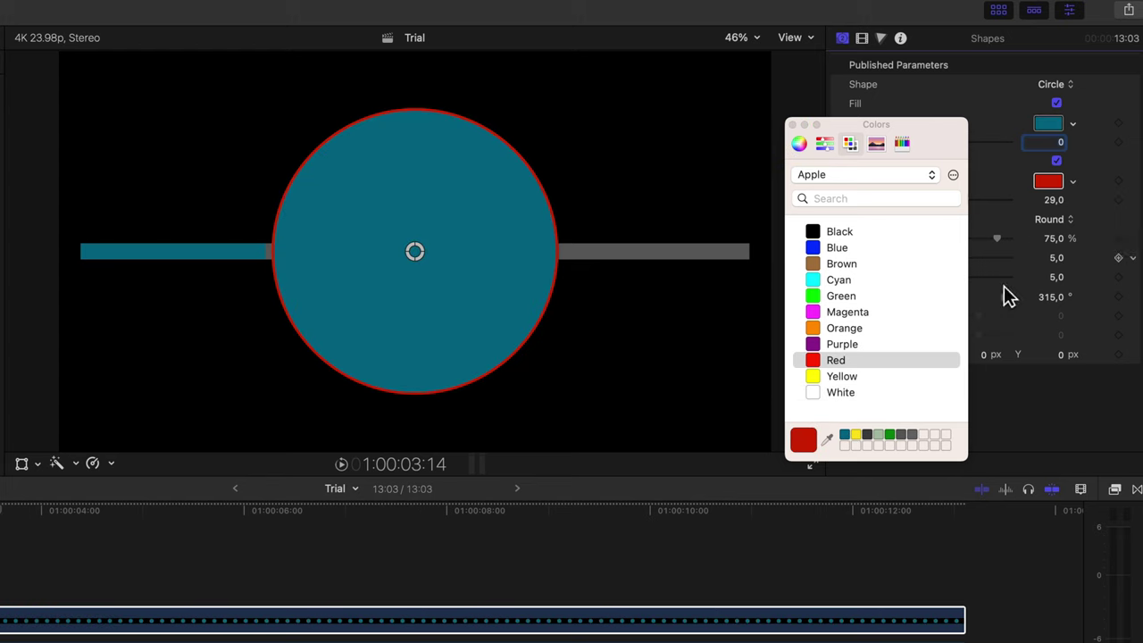
click(914, 435)
click(792, 126)
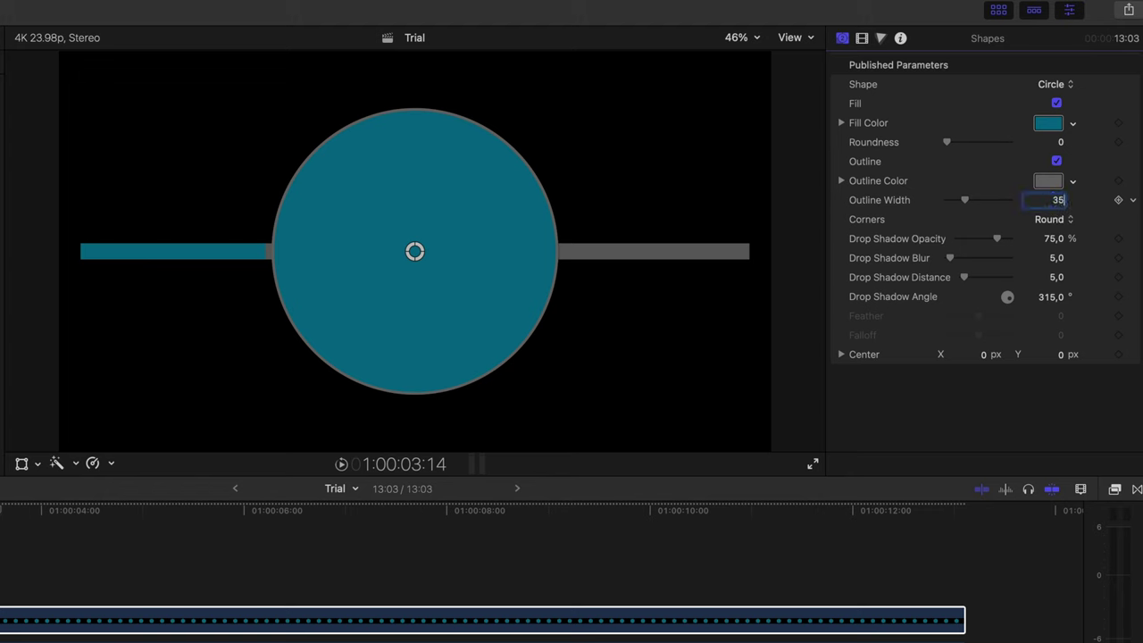
text(35)
key(Return)
drag(1003, 242, 923, 248)
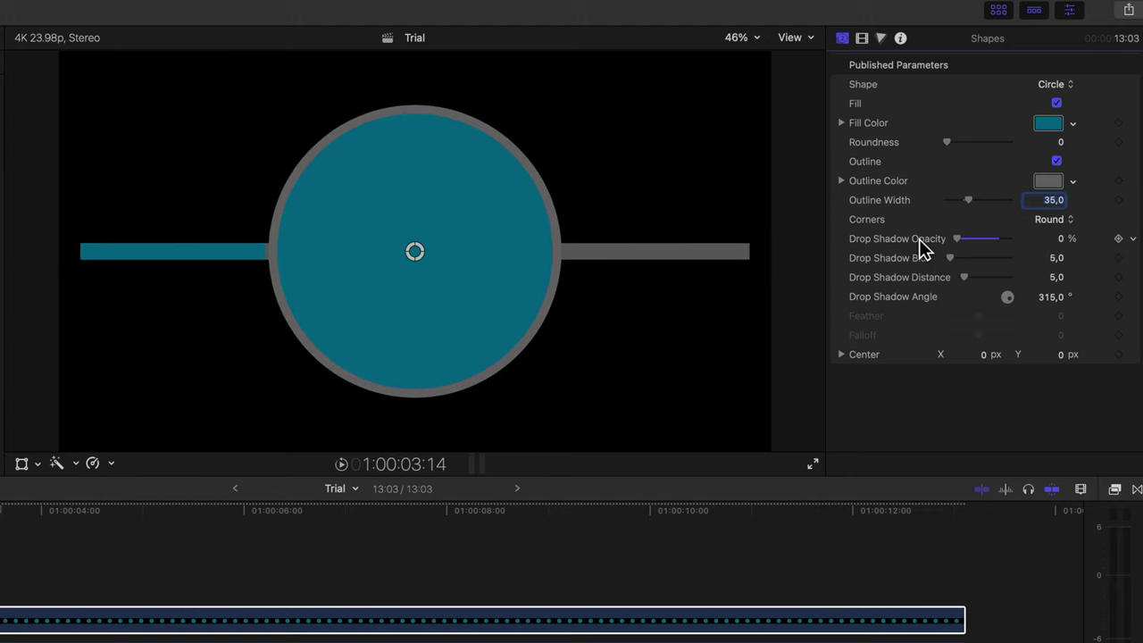
- Shrink the circle to about 13% and move it left onto the bar's leading edge
click(862, 39)
click(1057, 185)
text(80)
key(Return)
drag(1057, 184, 996, 185)
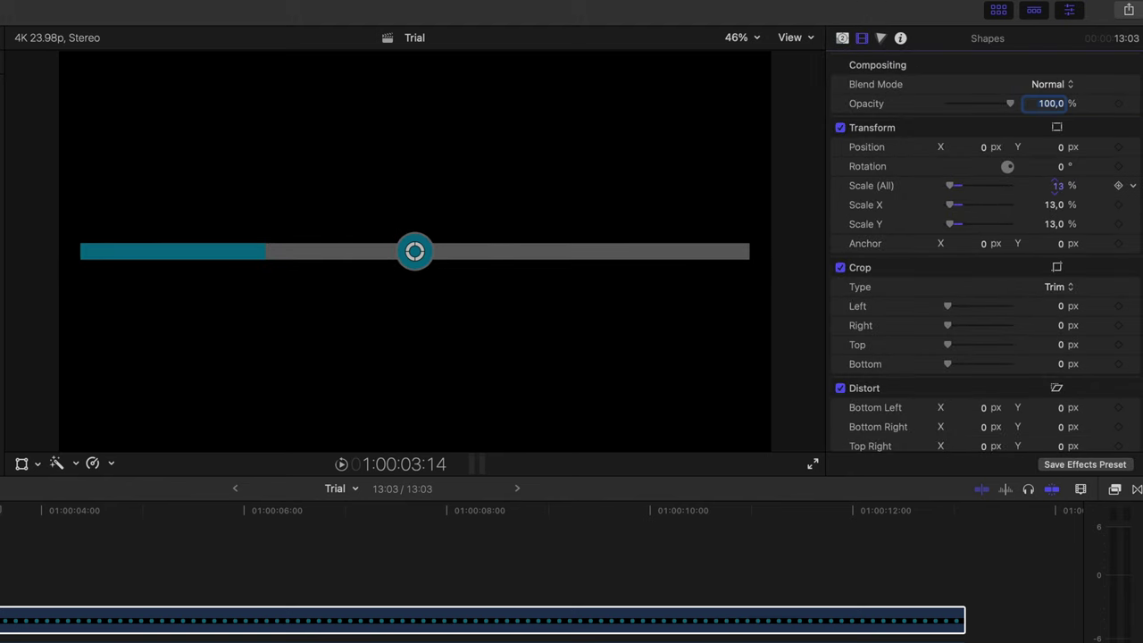
click(1058, 128)
drag(453, 278, 289, 270)
click(796, 64)
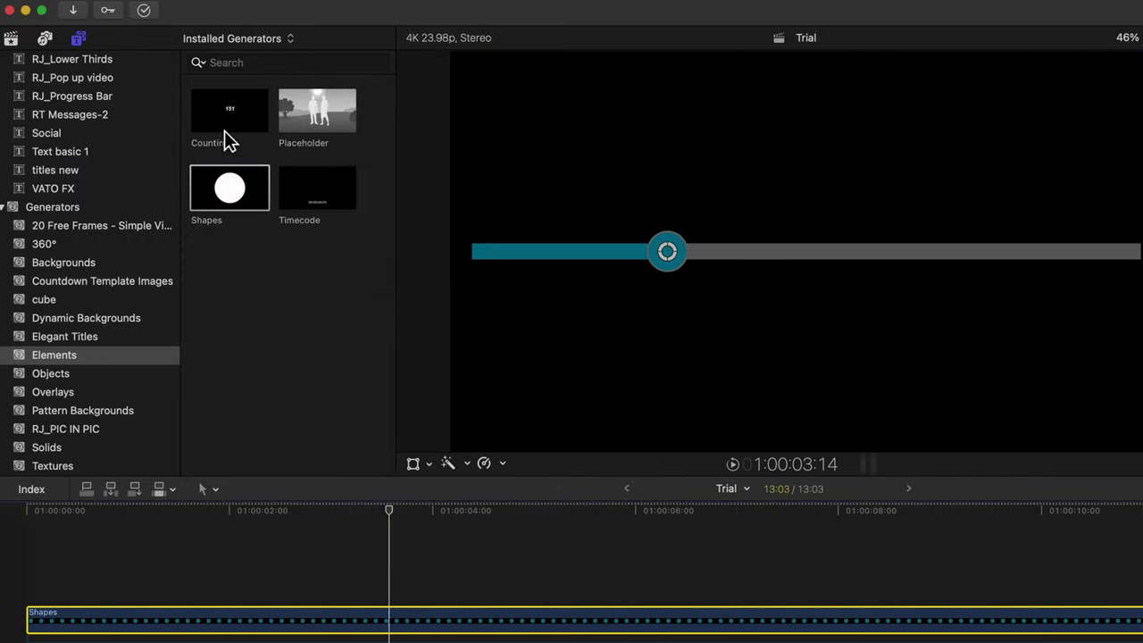
click(228, 131)
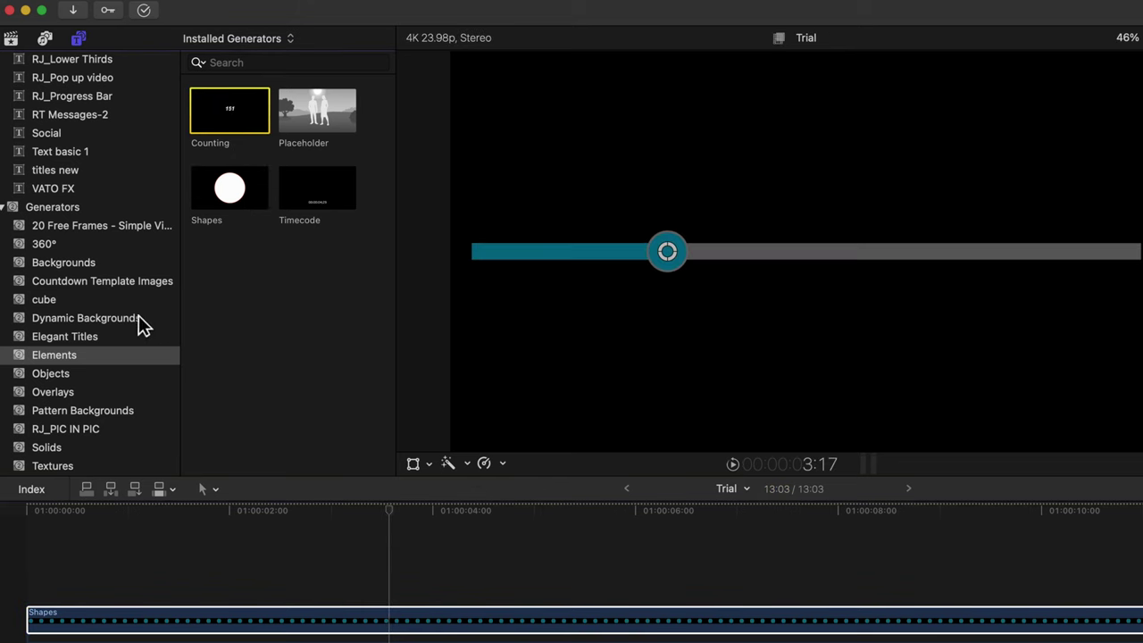
- Add a Counting generator above the Shapes clip, extended to full timeline length
drag(244, 133, 38, 583)
drag(1039, 578, 1142, 588)
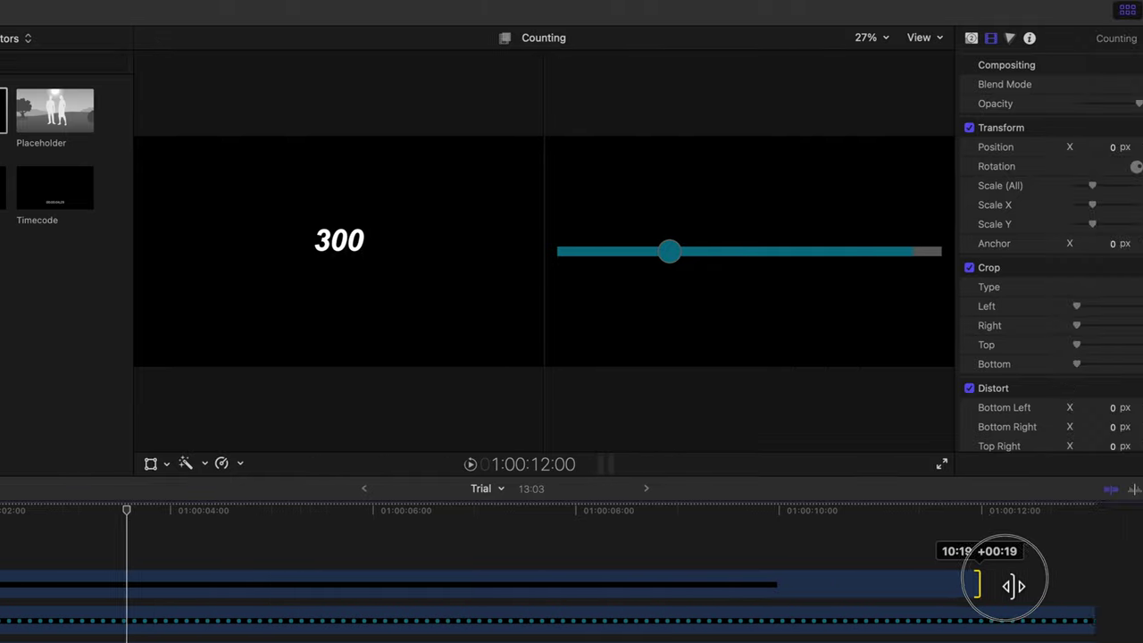
drag(969, 588, 969, 586)
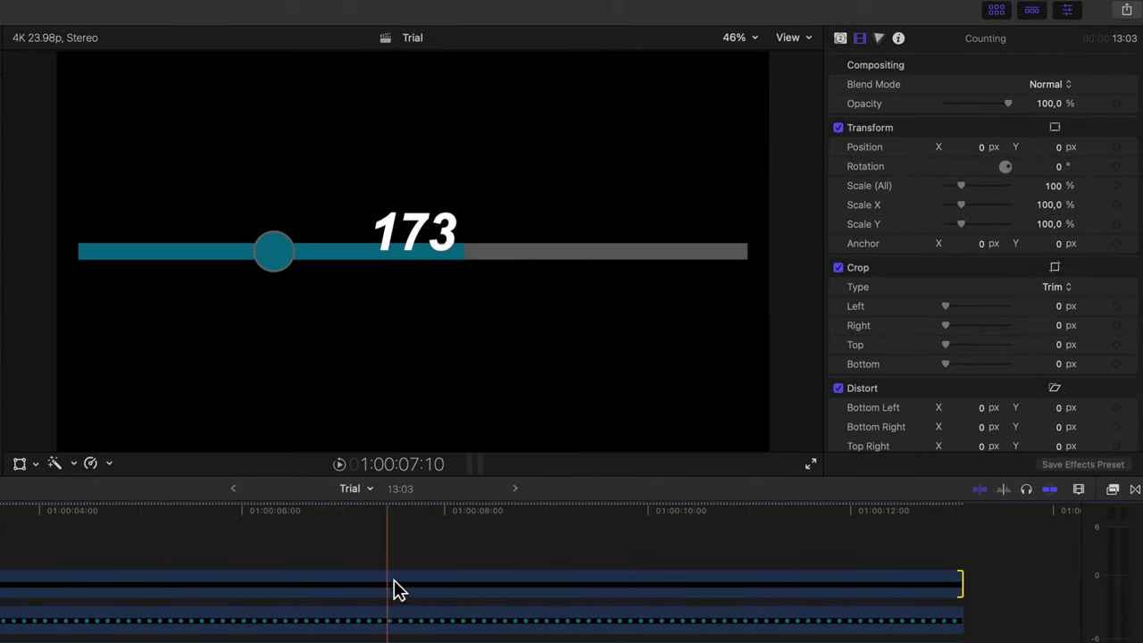
click(385, 589)
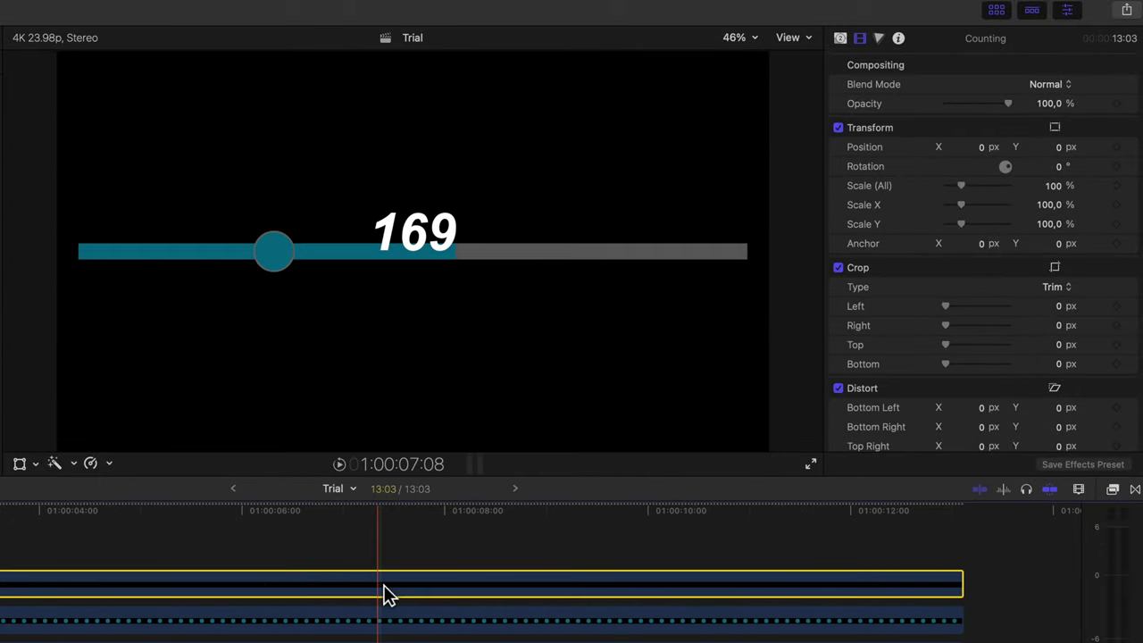
- Set the counter's End value to 100 and its Format to Percent
click(841, 40)
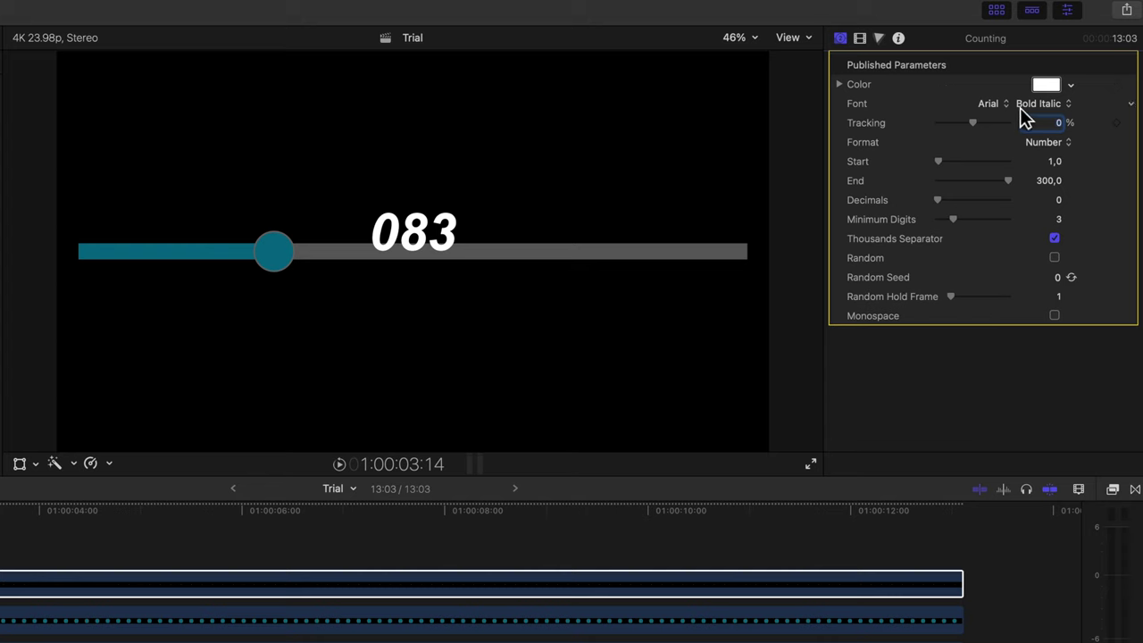
click(1050, 181)
text(100)
key(Return)
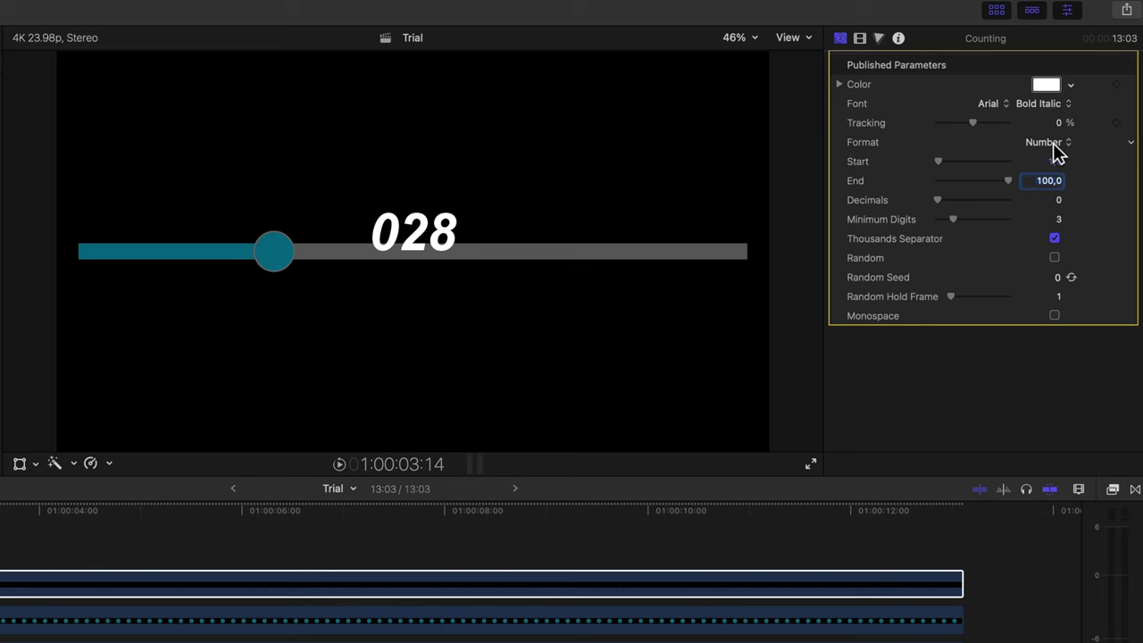
click(1046, 142)
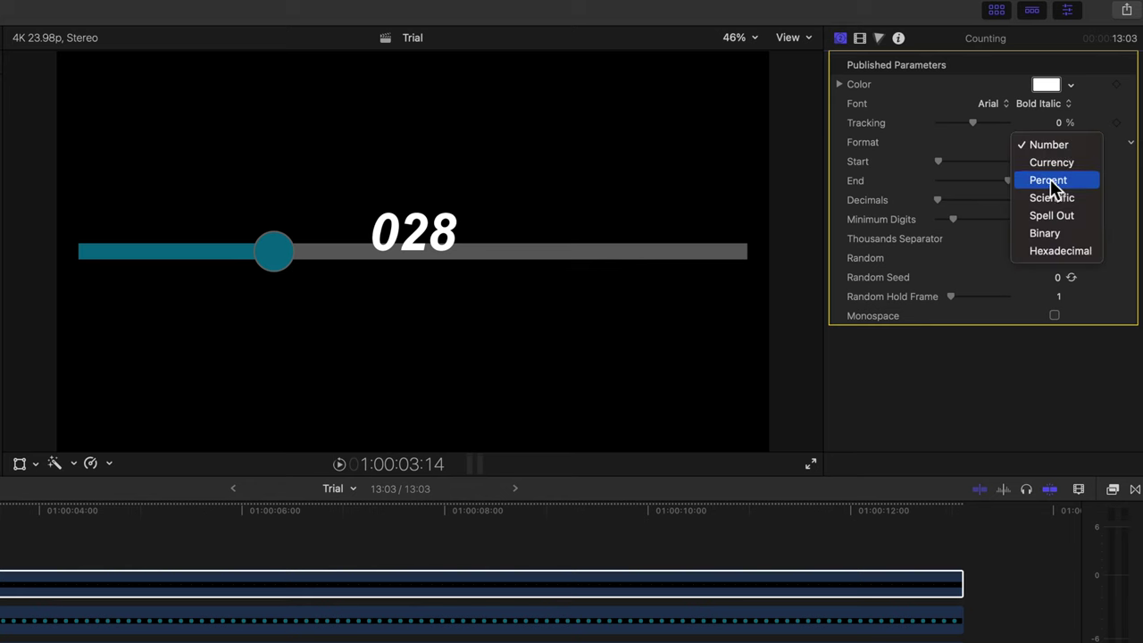
click(1050, 182)
click(1059, 221)
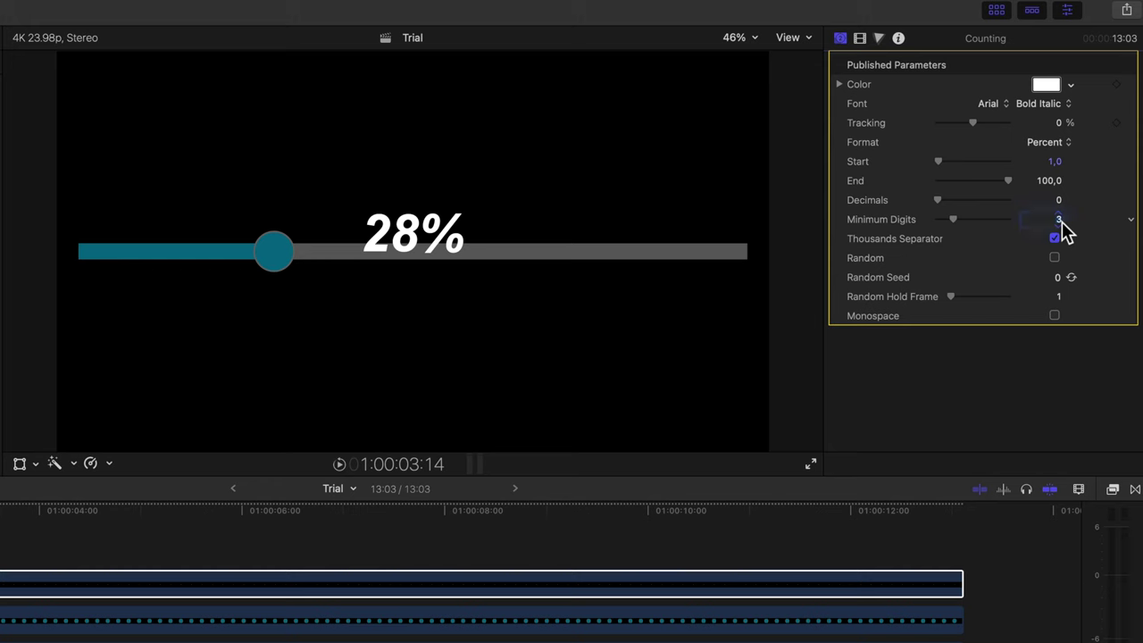
click(867, 39)
click(1055, 127)
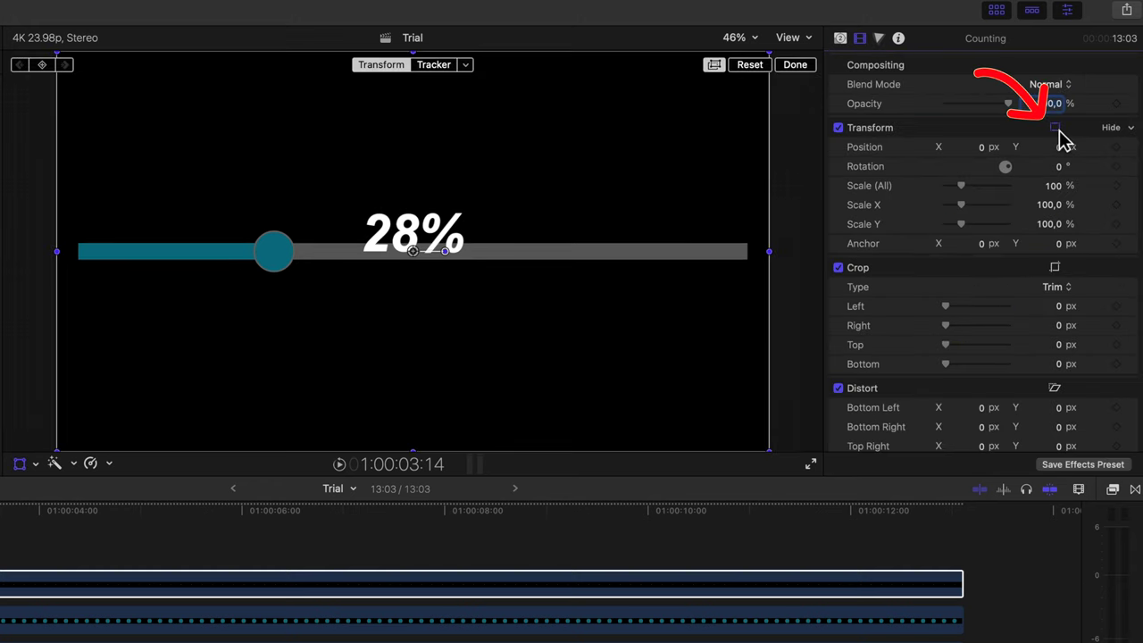
- Shrink the percentage counter, move it into the teal circle, and stretch it taller
drag(1054, 185, 1000, 185)
drag(411, 309, 289, 312)
drag(1060, 187, 302, 296)
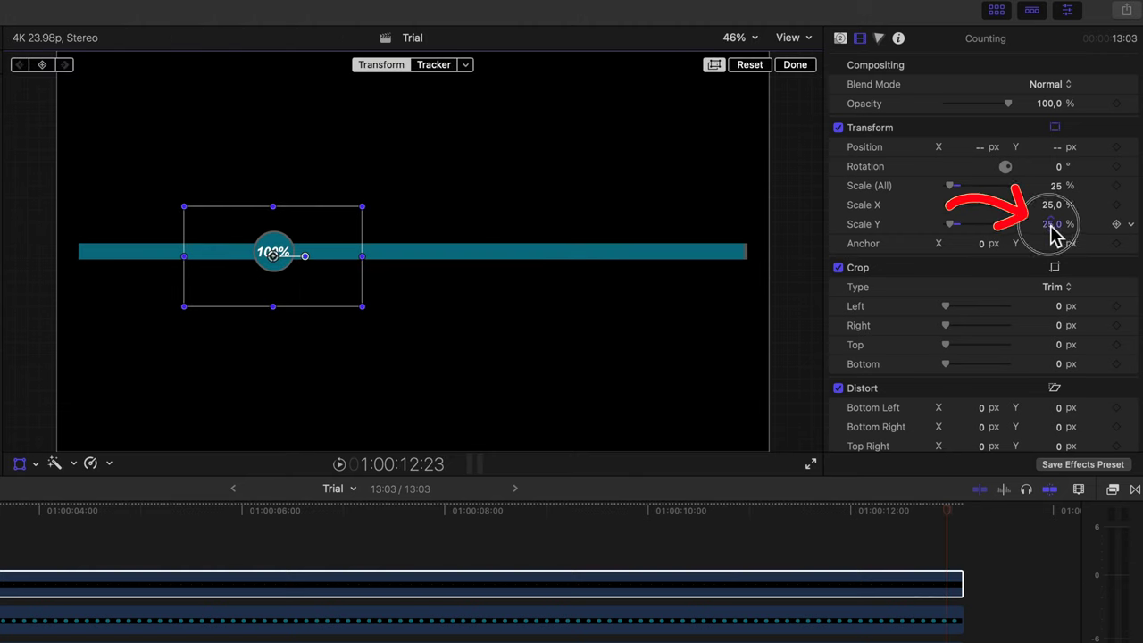
drag(1052, 225, 1052, 212)
drag(1051, 224, 1070, 224)
click(795, 65)
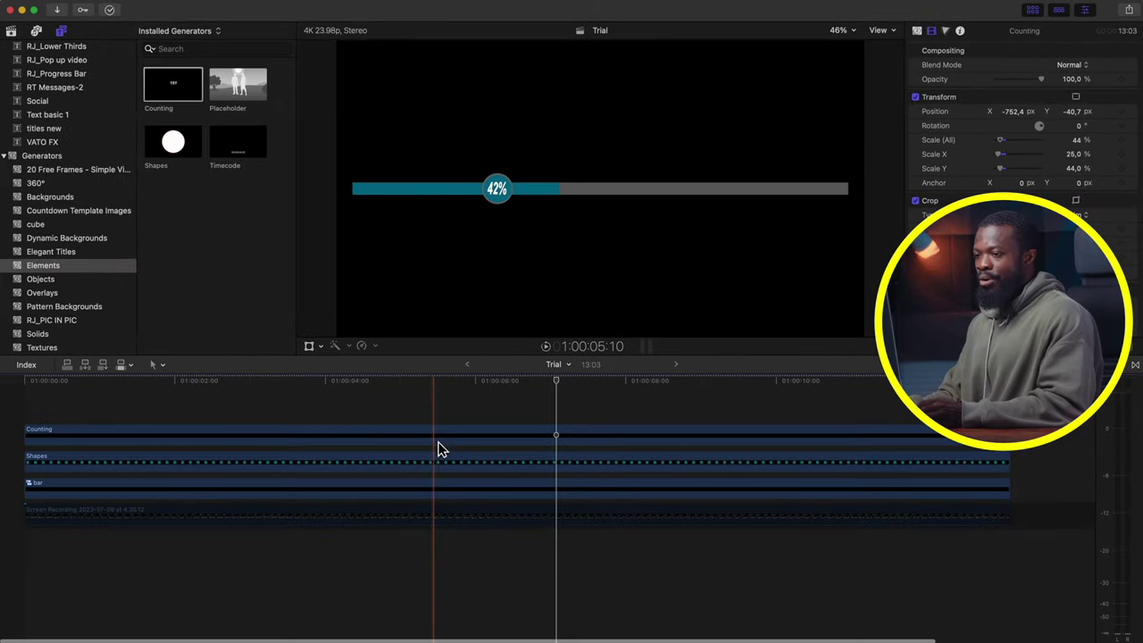
- Combine the Counting and Shapes clips into a compound clip named 'shapes2'
click(438, 441)
super+click(419, 465)
right_click(429, 462)
click(444, 463)
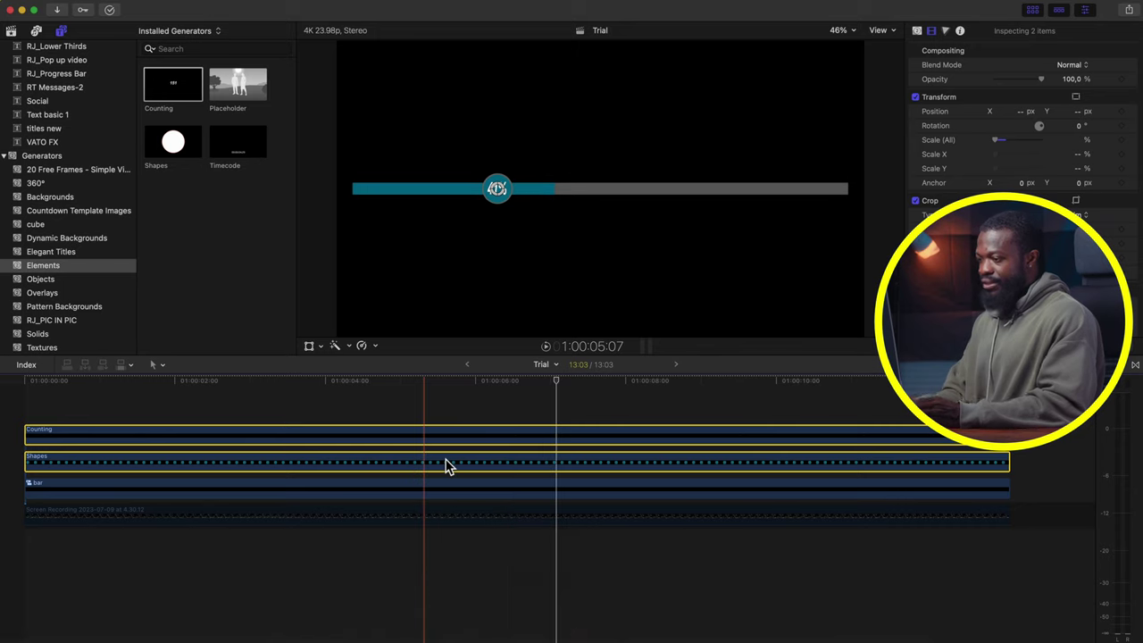
text(shapes2)
key(Return)
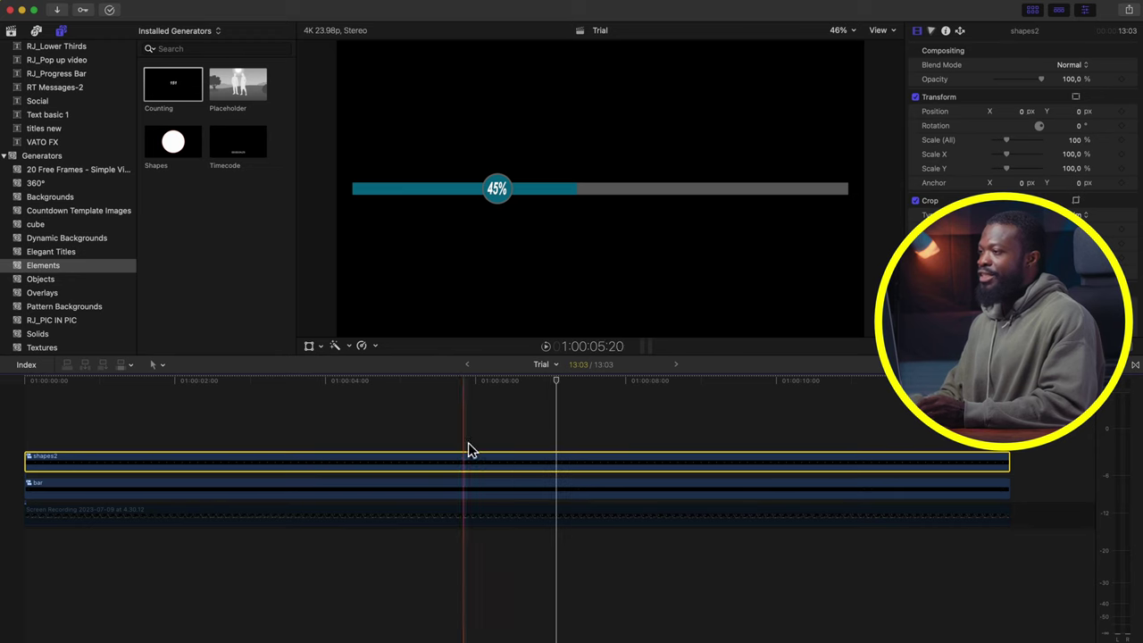
- Slide the shapes2 circle right and give it an Object Track tracker sourced from the bar, then play
click(1076, 97)
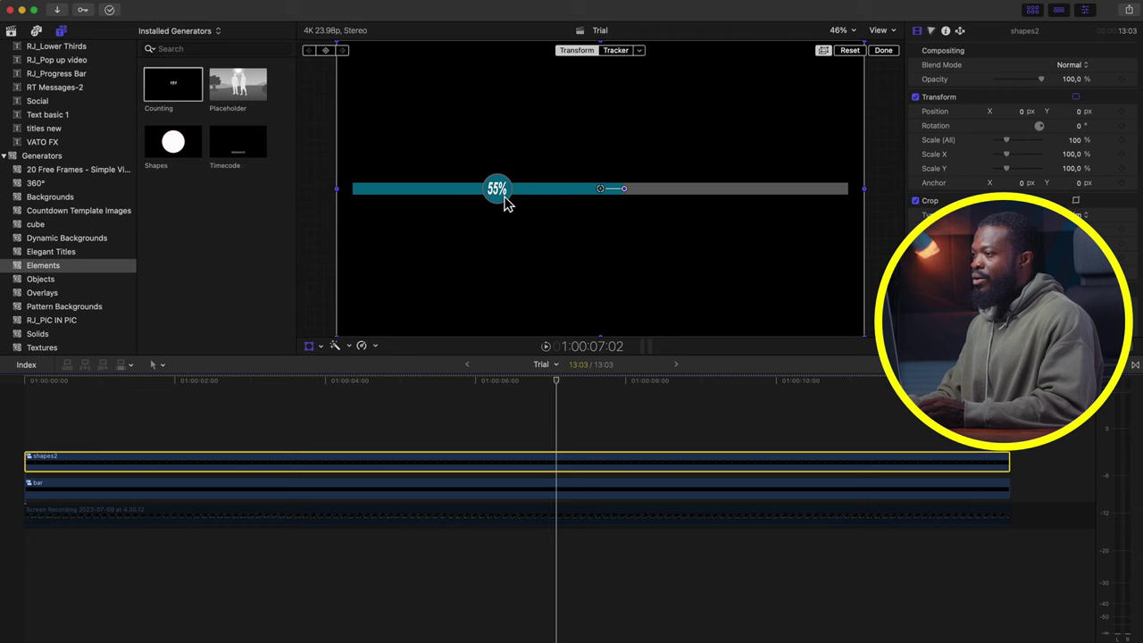
drag(504, 204, 637, 205)
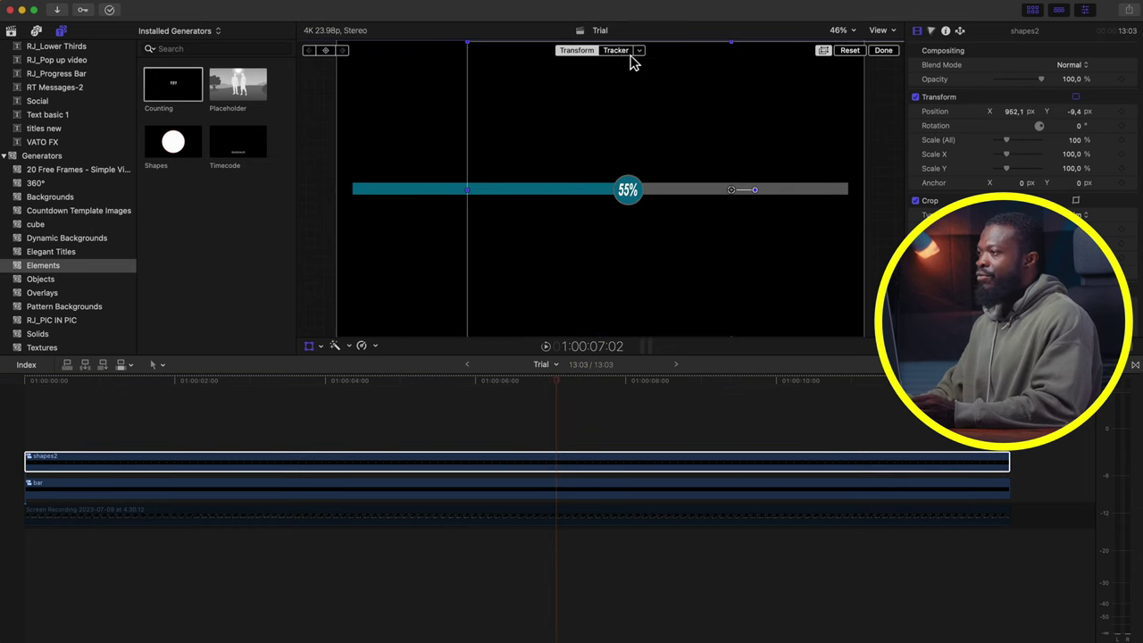
click(640, 51)
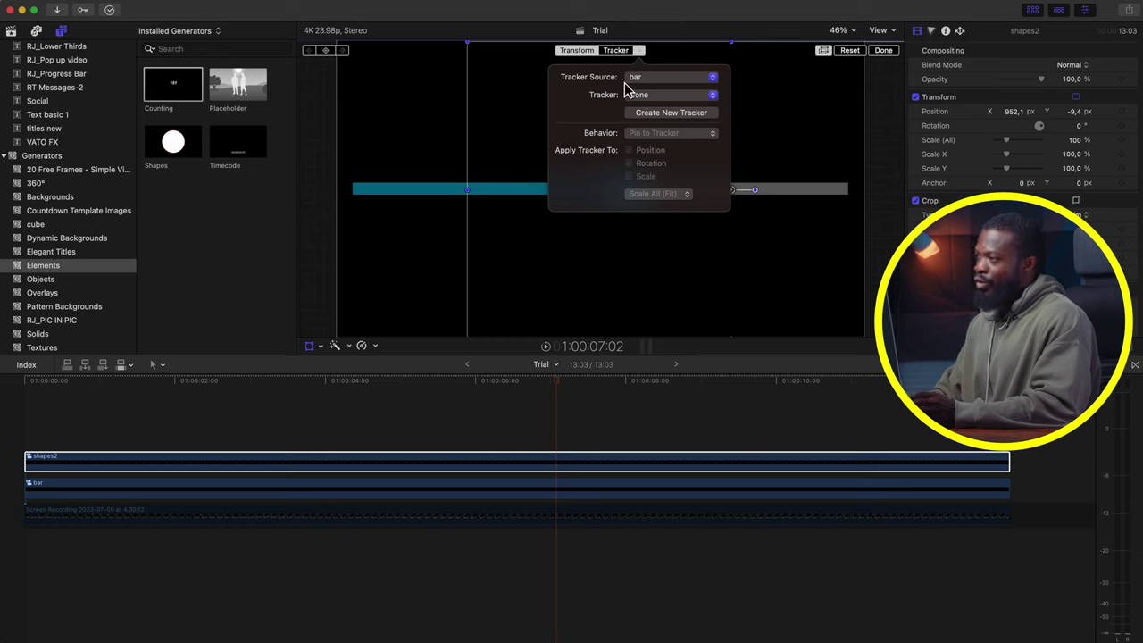
click(658, 98)
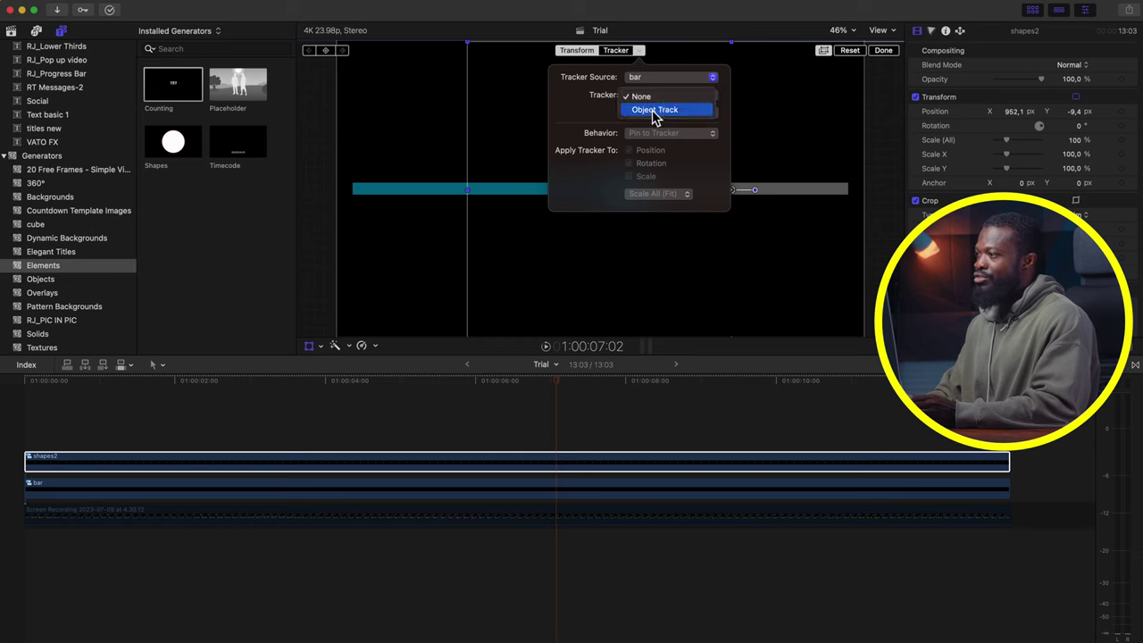
click(654, 109)
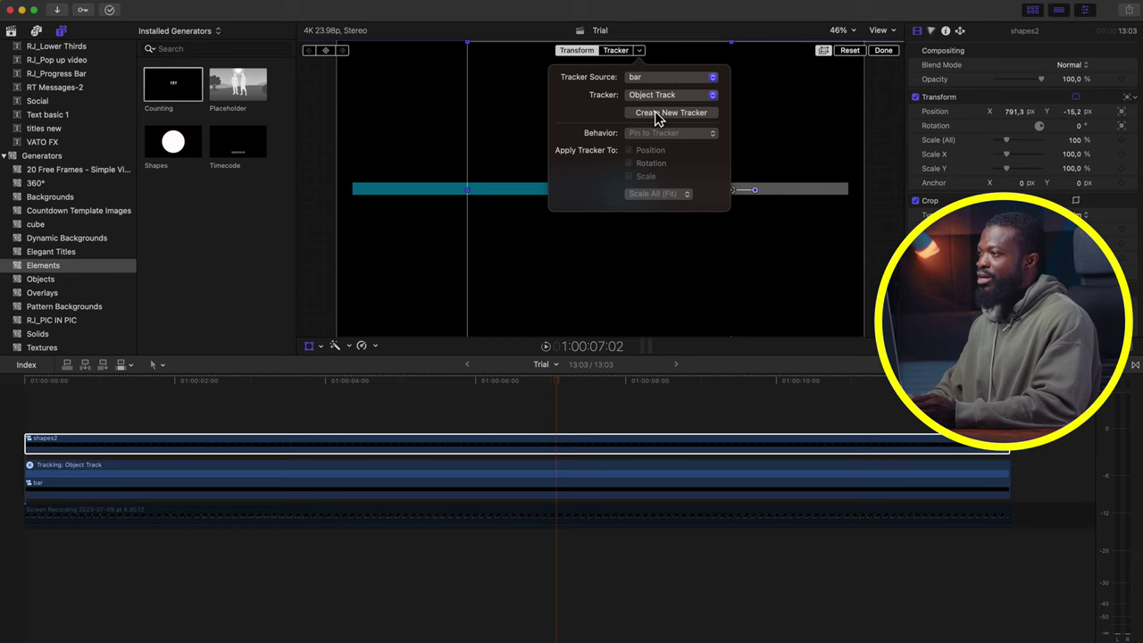
click(883, 50)
key(space)
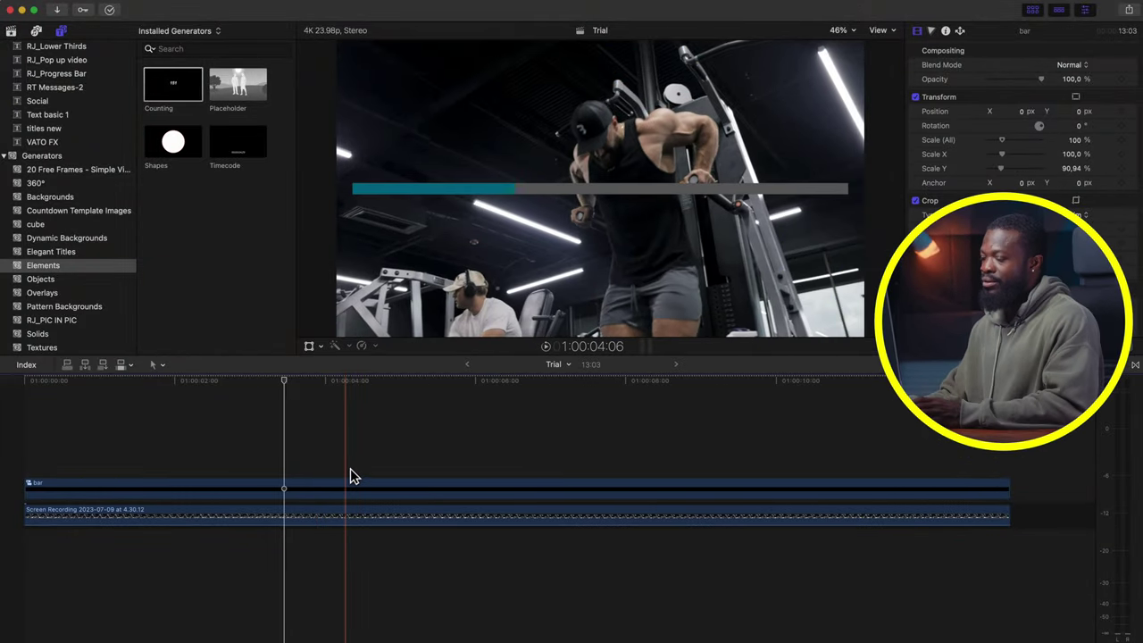
- Disable the gym footage and add a full-length Shapes generator above the bar clip
click(361, 520)
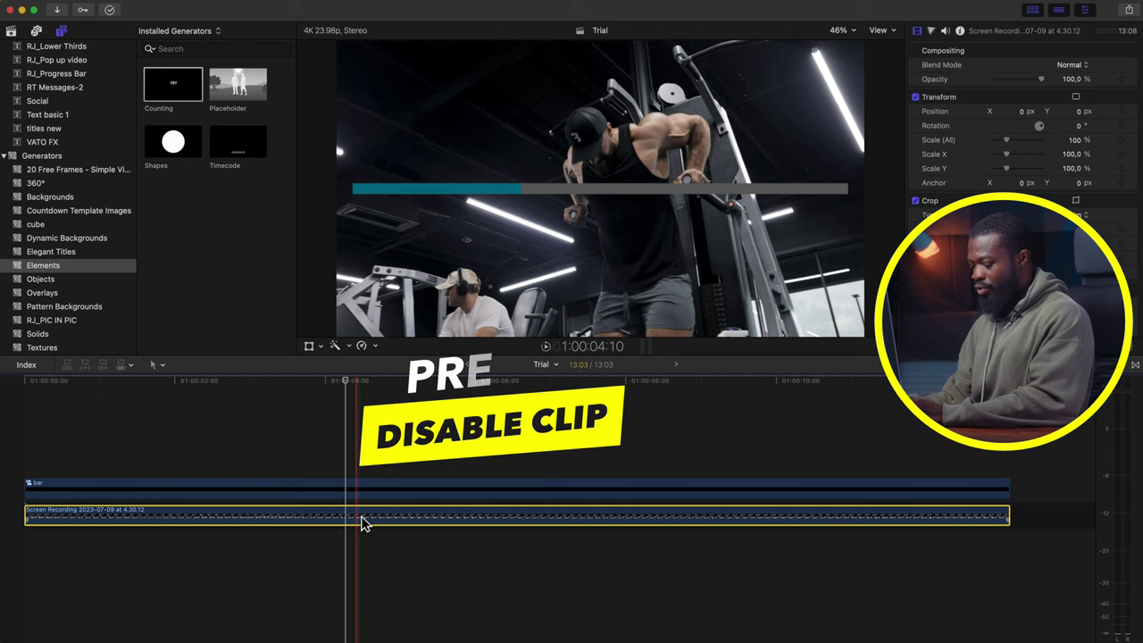
key(v)
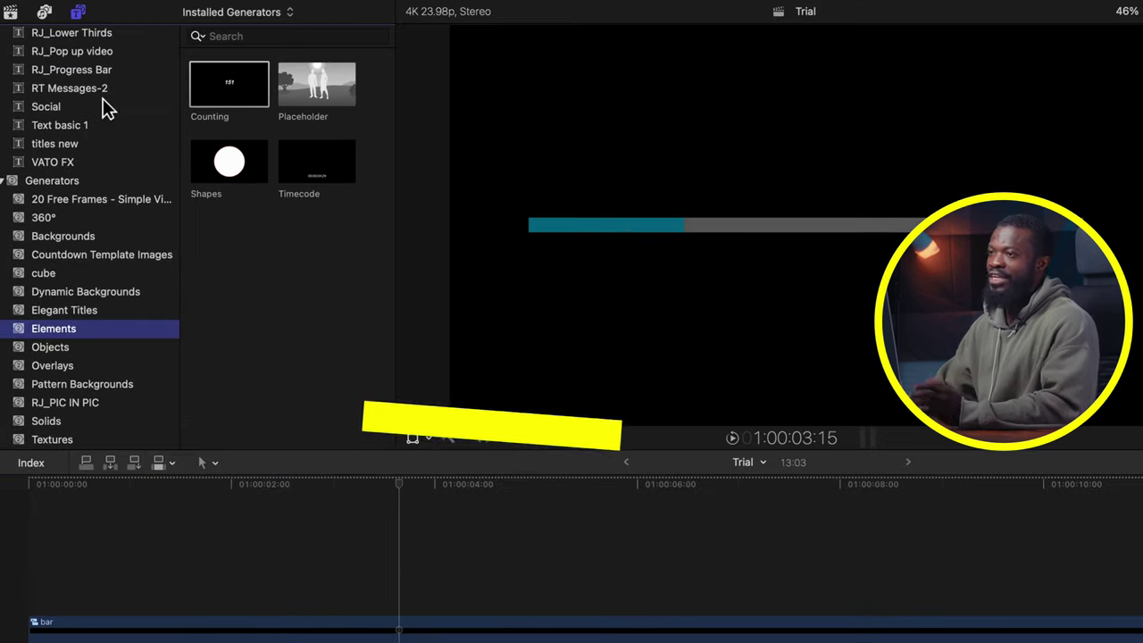
drag(229, 164, 45, 579)
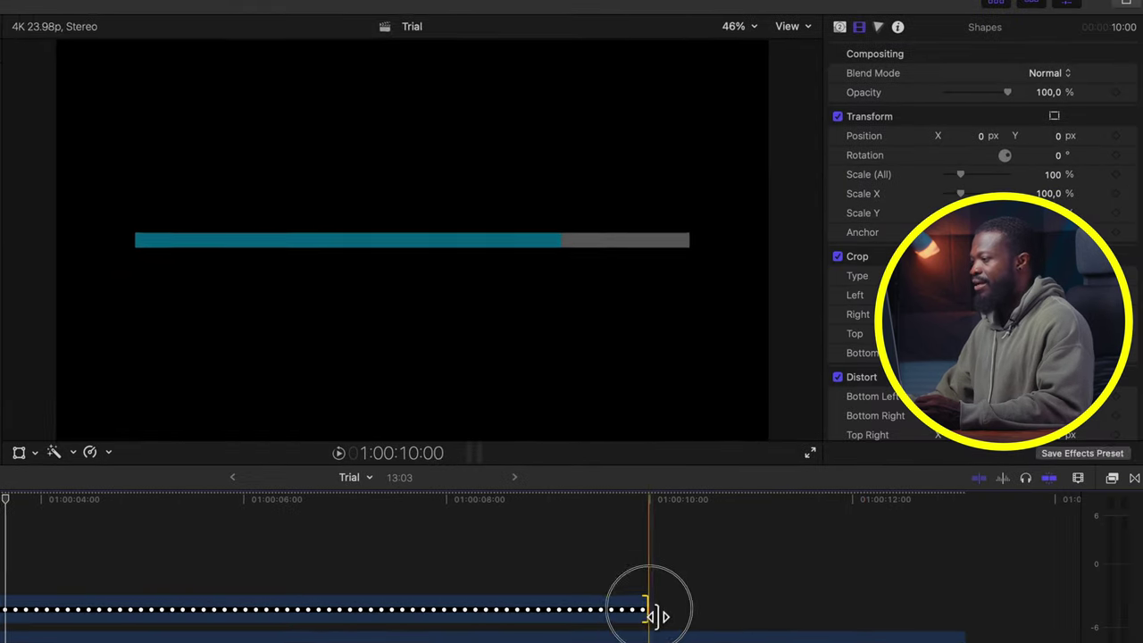
drag(657, 614, 965, 614)
- Make the circle plain white with no outline or shadow, scale it to 10%, and move it onto the bar
click(840, 27)
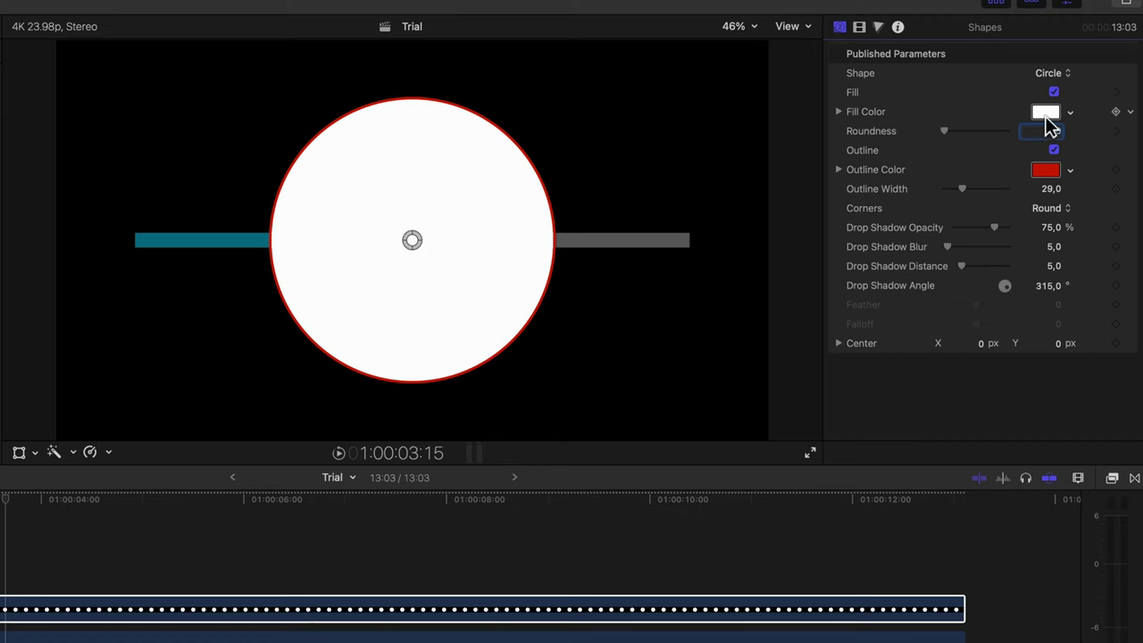
click(1057, 154)
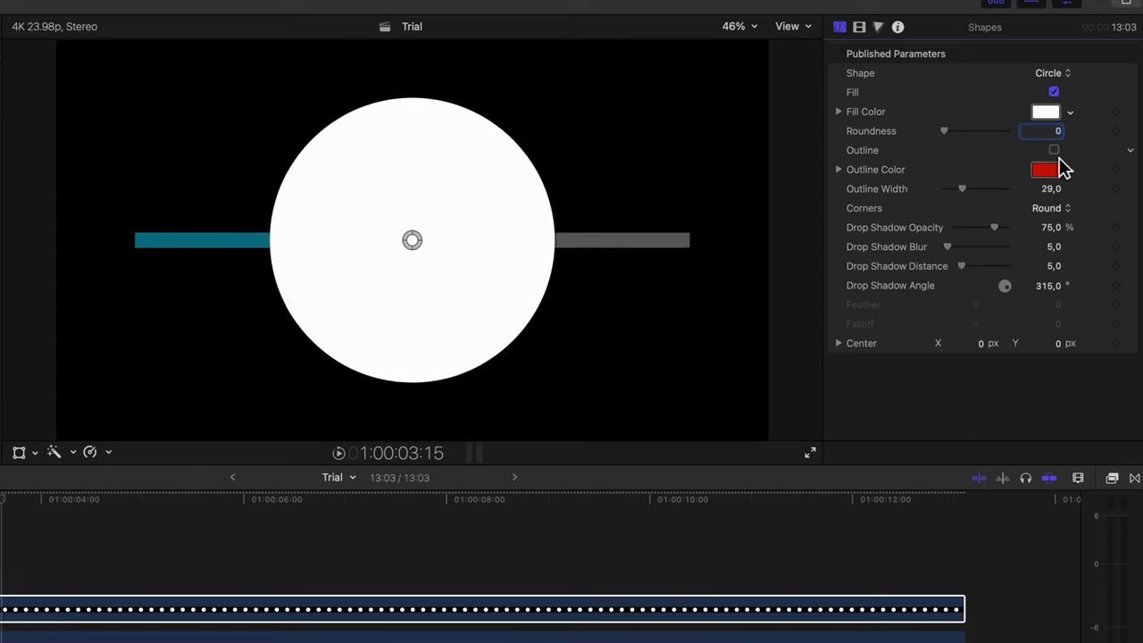
drag(993, 227, 937, 230)
click(862, 29)
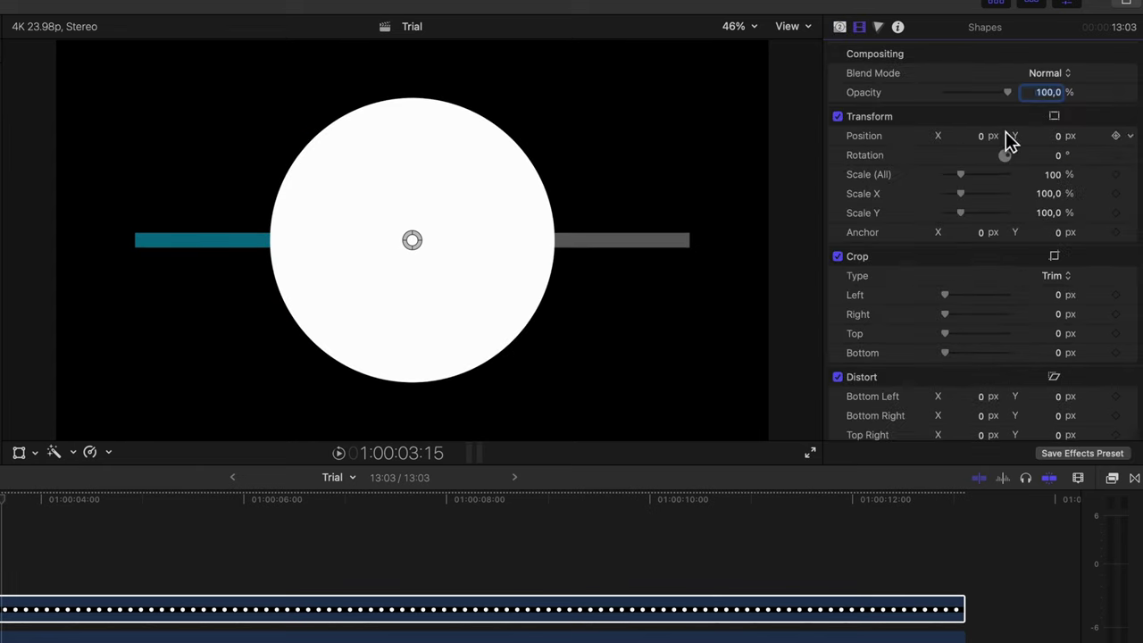
click(1057, 119)
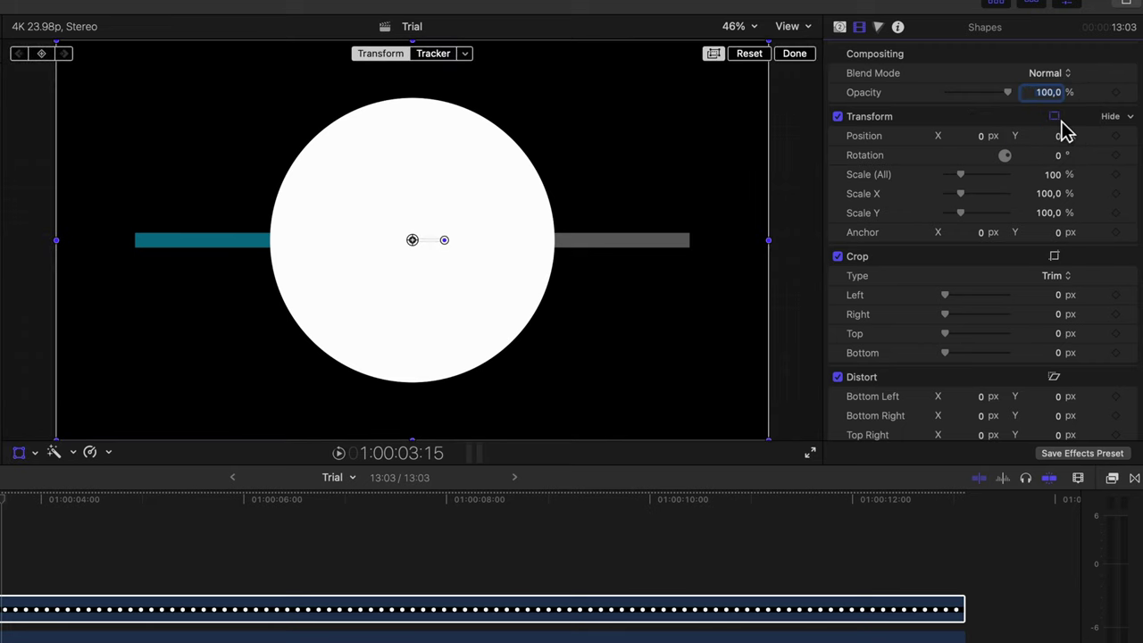
mouse_move(1054, 174)
mouse_down()
mouse_move(1053, 210)
mouse_move(1059, 179)
mouse_up()
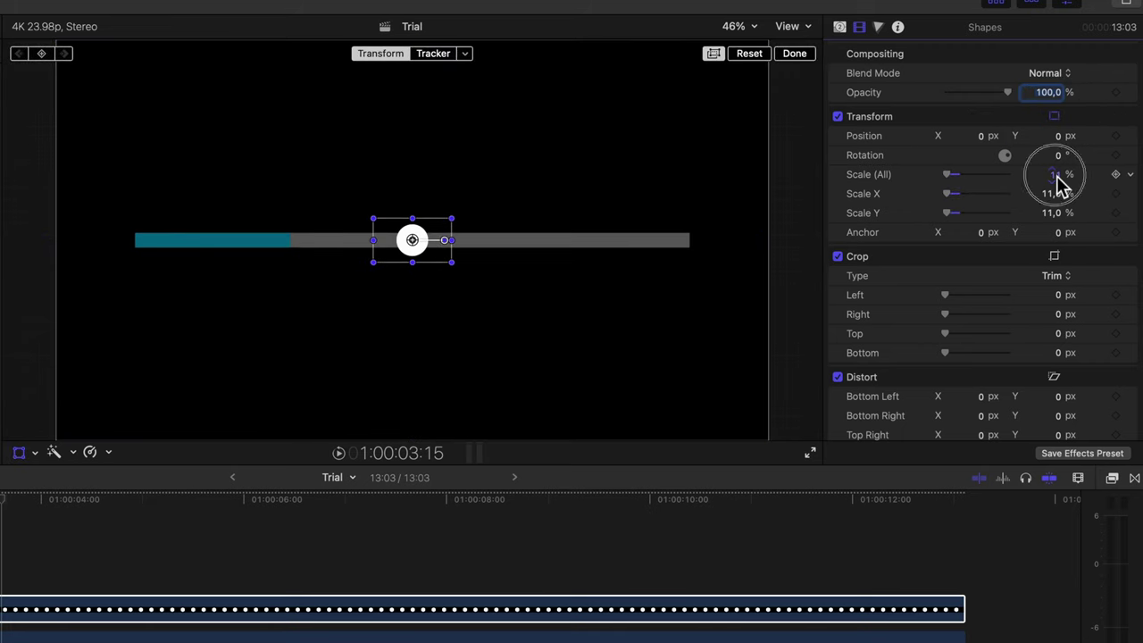
drag(413, 248, 280, 251)
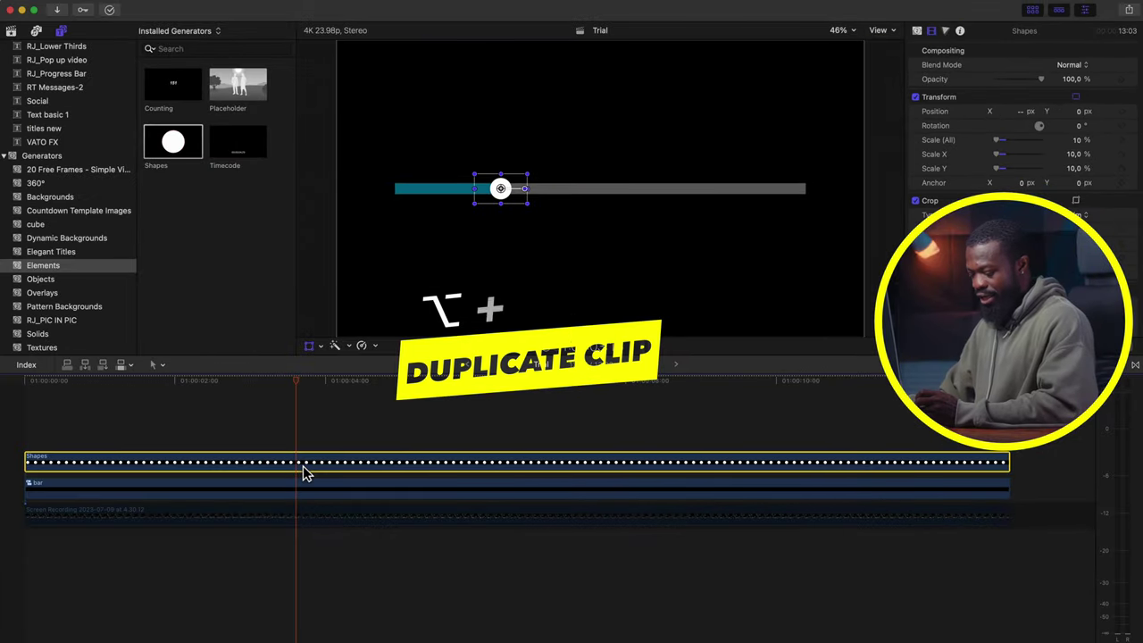
- Duplicate the circle clip, name it '2nd', and place it at the bar's middle (X 325.5)
drag(15, 623, 0, 605)
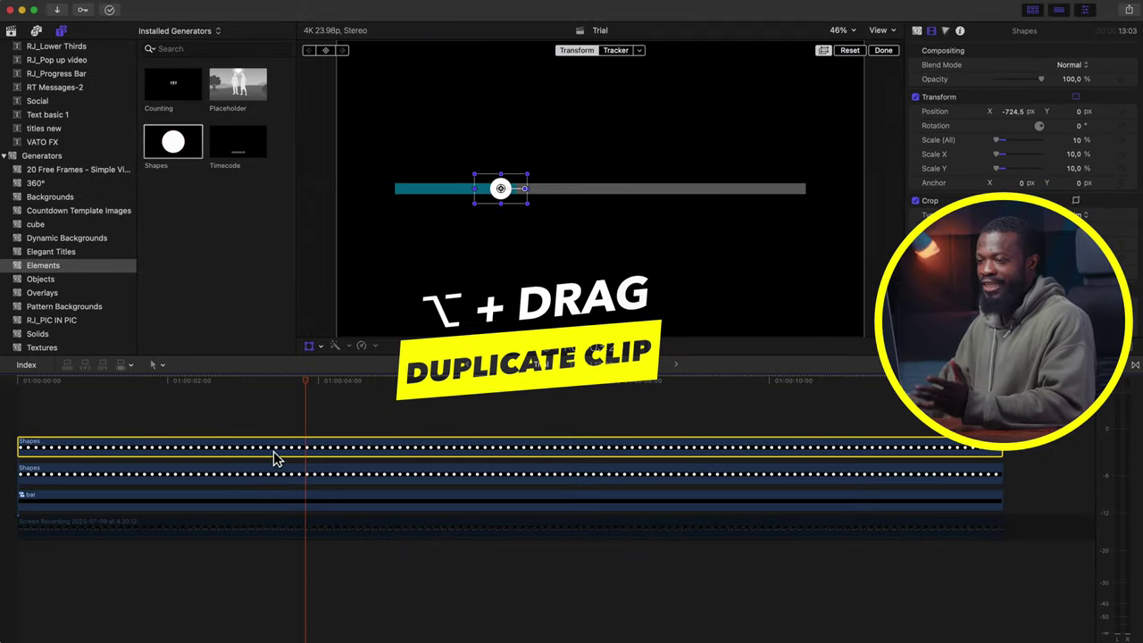
right_click(26, 443)
click(70, 484)
text(2nd)
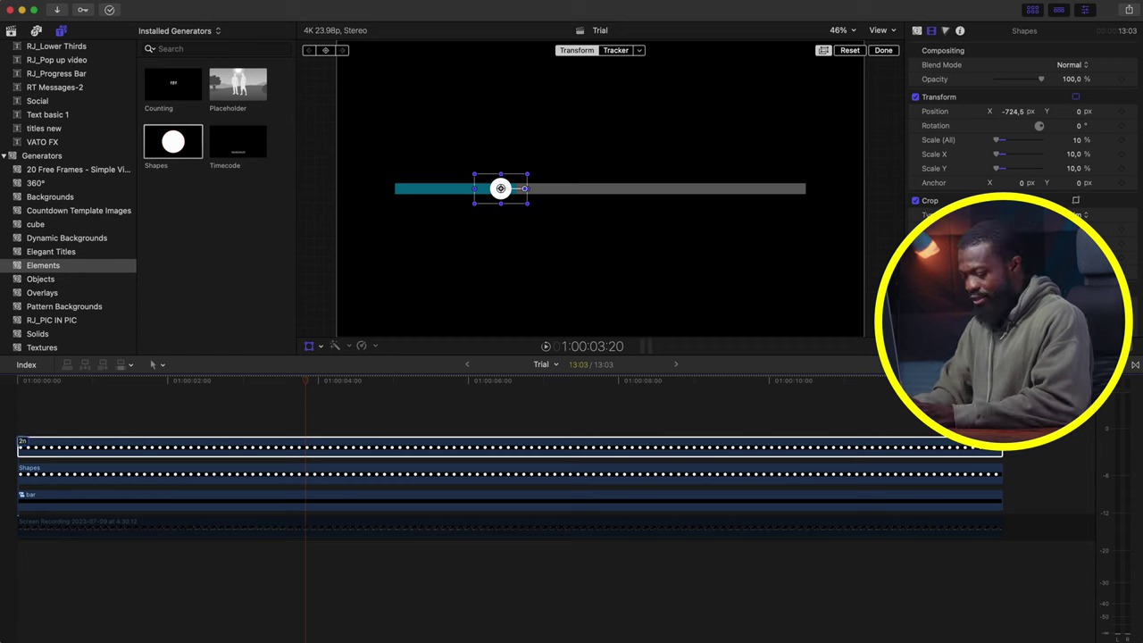
key(Return)
mouse_move(1014, 112)
mouse_down()
mouse_move(1062, 113)
mouse_move(1019, 119)
mouse_up()
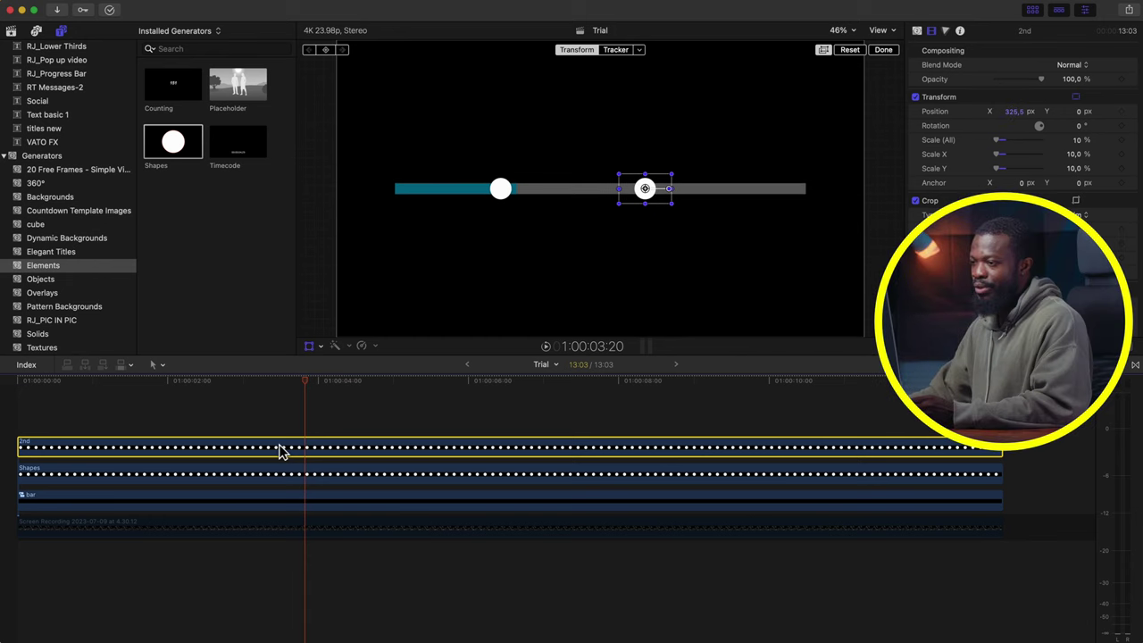
- Duplicate the 2nd clip, name it 'complete', and place it at the bar's right end (X 1412.5)
drag(283, 452, 277, 413)
right_click(25, 416)
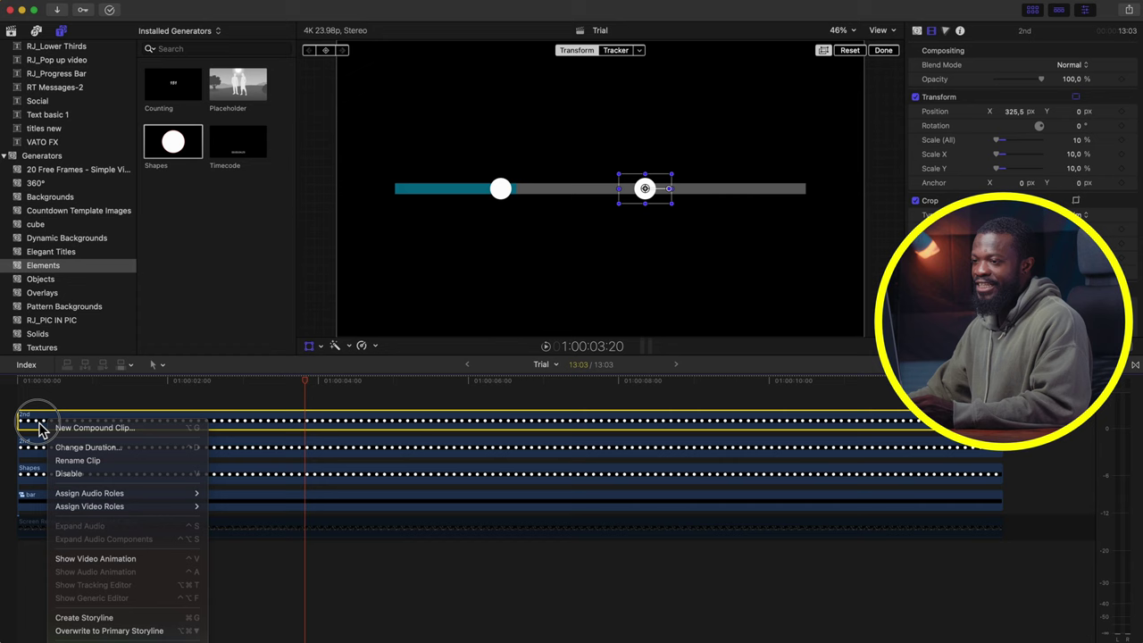
click(82, 470)
text(comp)
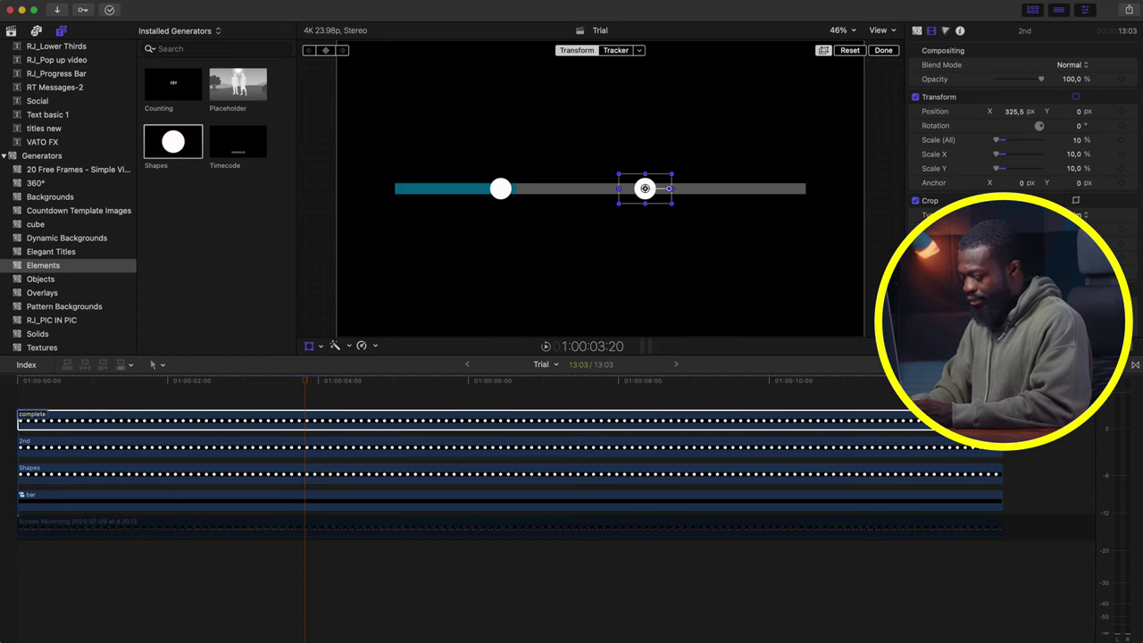
text(lete)
key(Return)
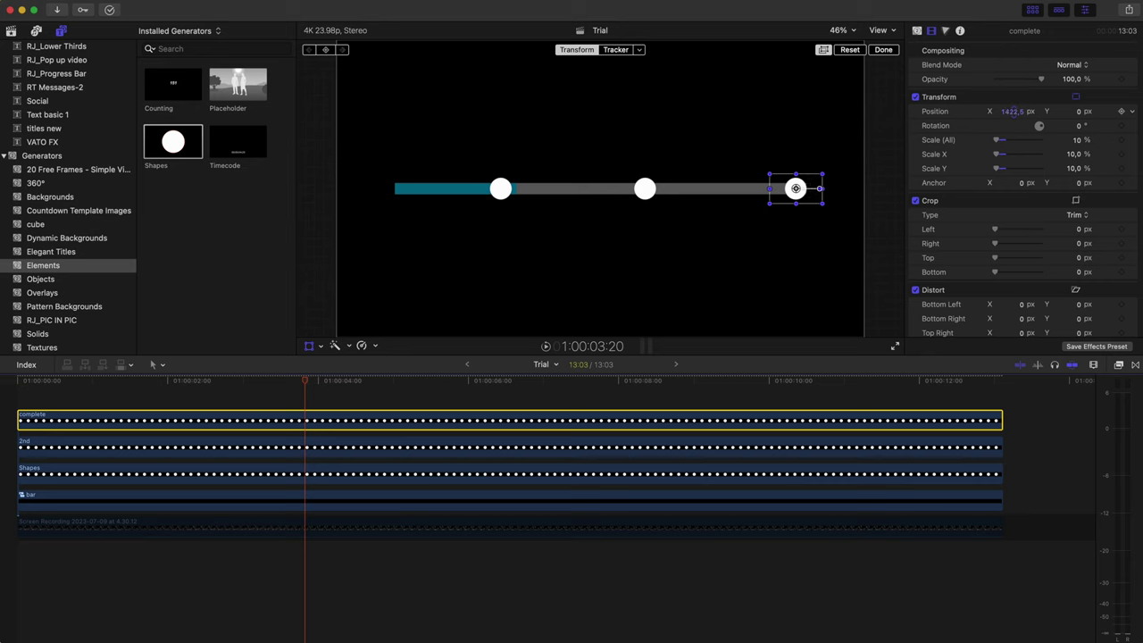
drag(795, 188, 796, 188)
click(883, 49)
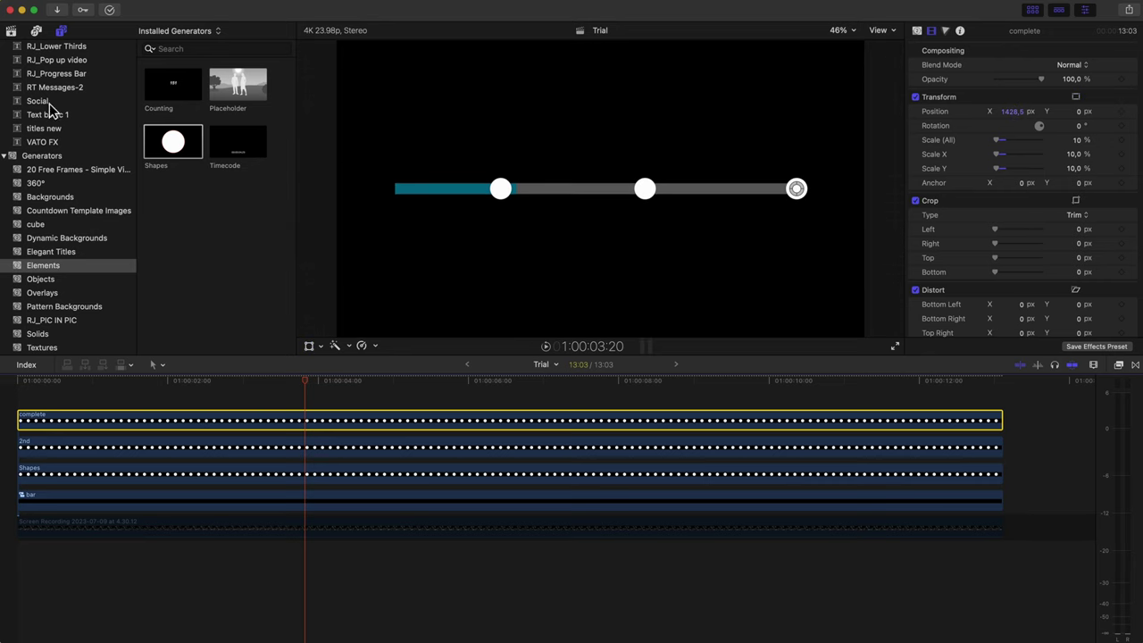
- Add a full-length Basic Title above the circle clips
scroll(50, 105, up, 10)
click(38, 50)
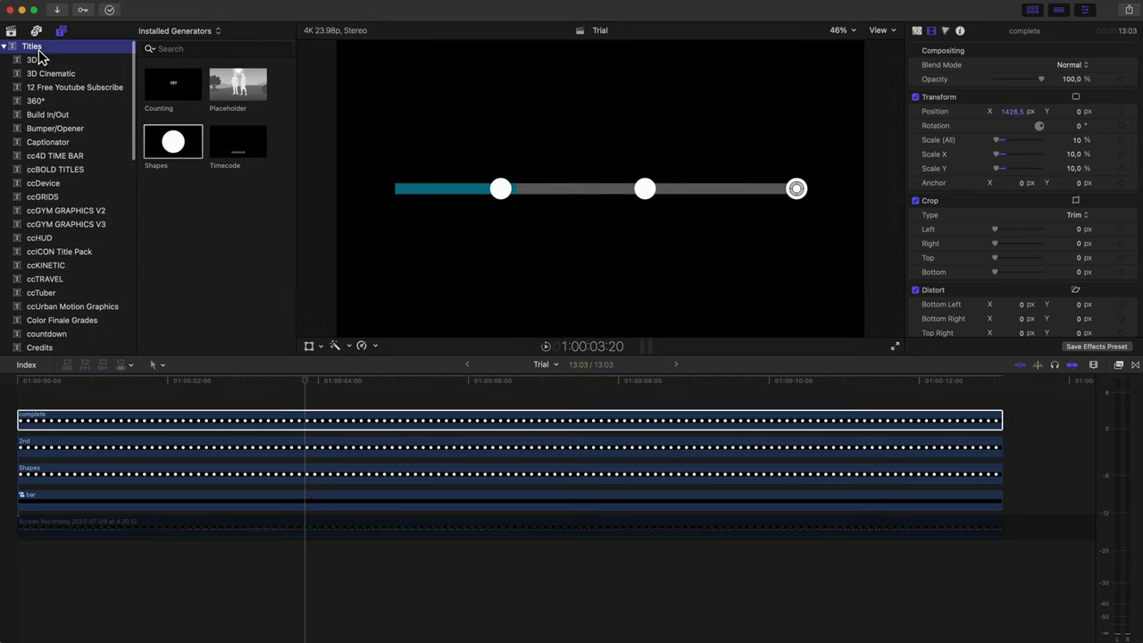
drag(238, 234, 26, 397)
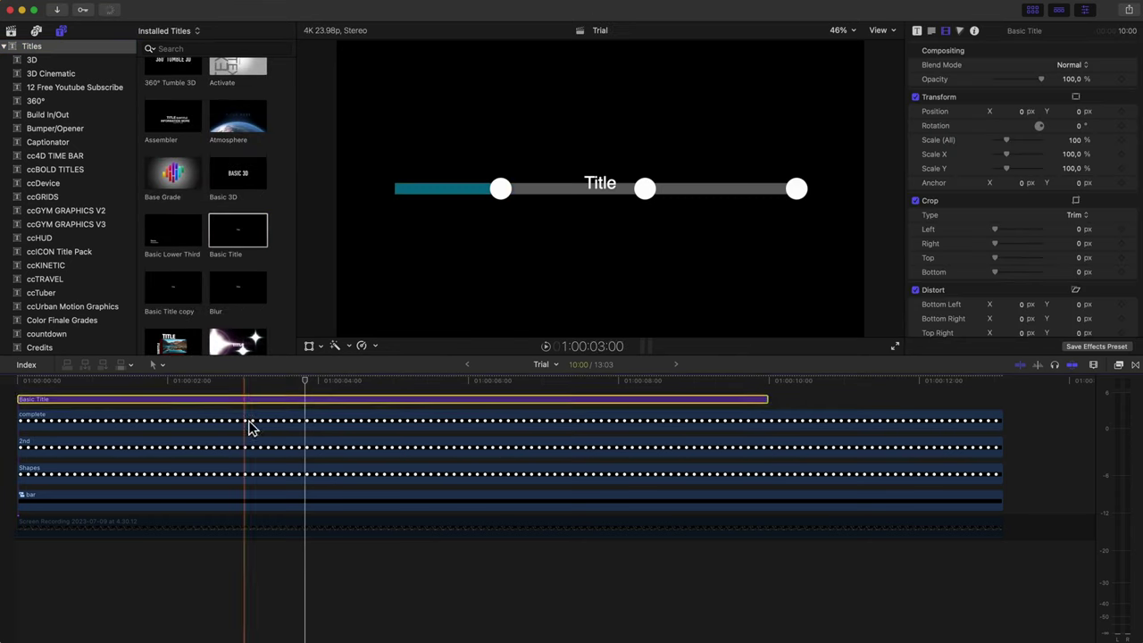
drag(770, 417, 1002, 417)
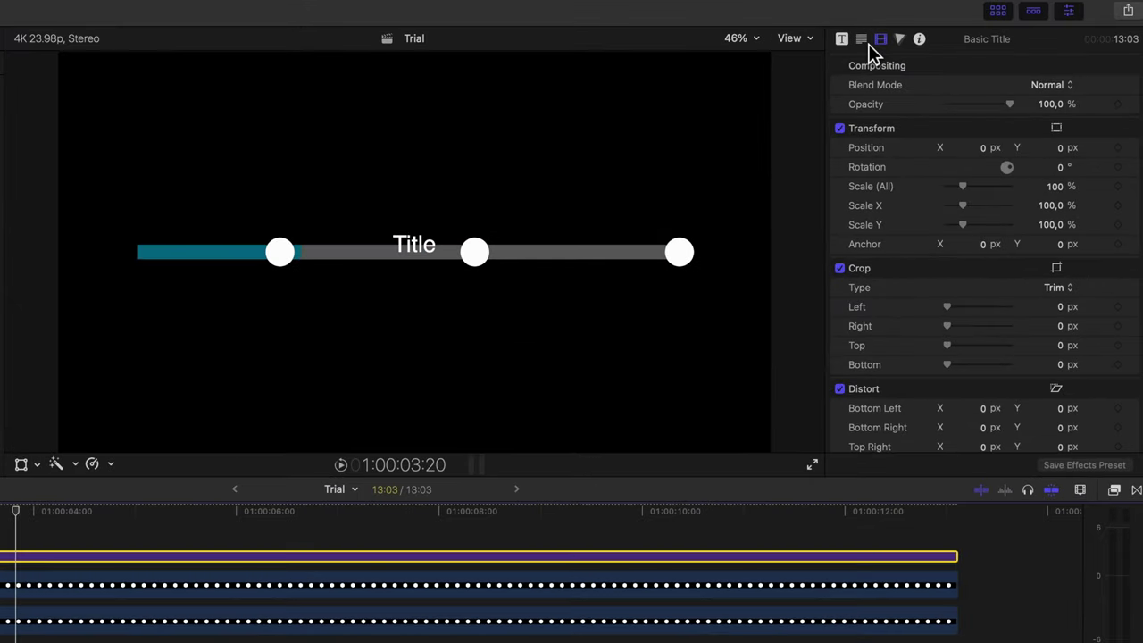
- Change the title text to 'One', place it under the first dot, and duplicate the clip
click(931, 31)
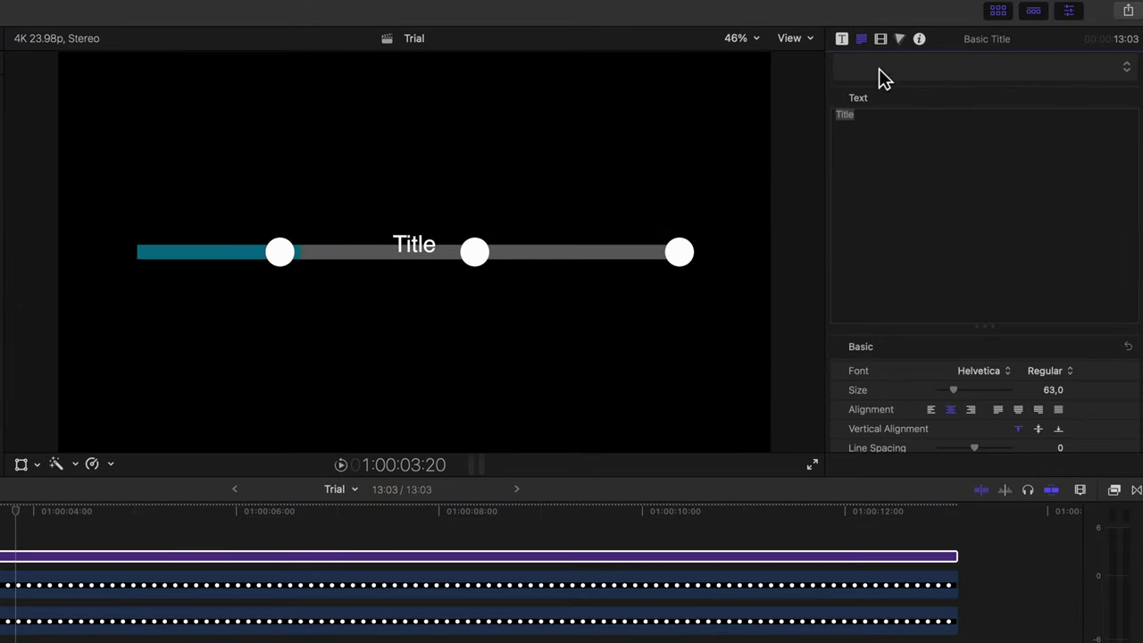
drag(880, 118, 826, 110)
text(One)
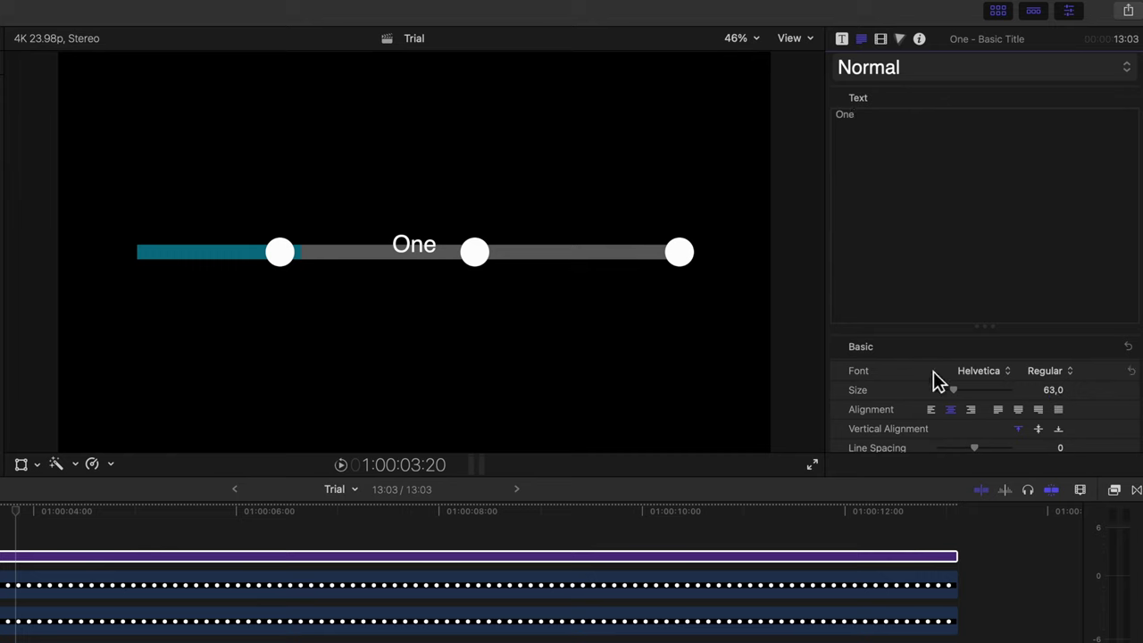
drag(421, 248, 285, 285)
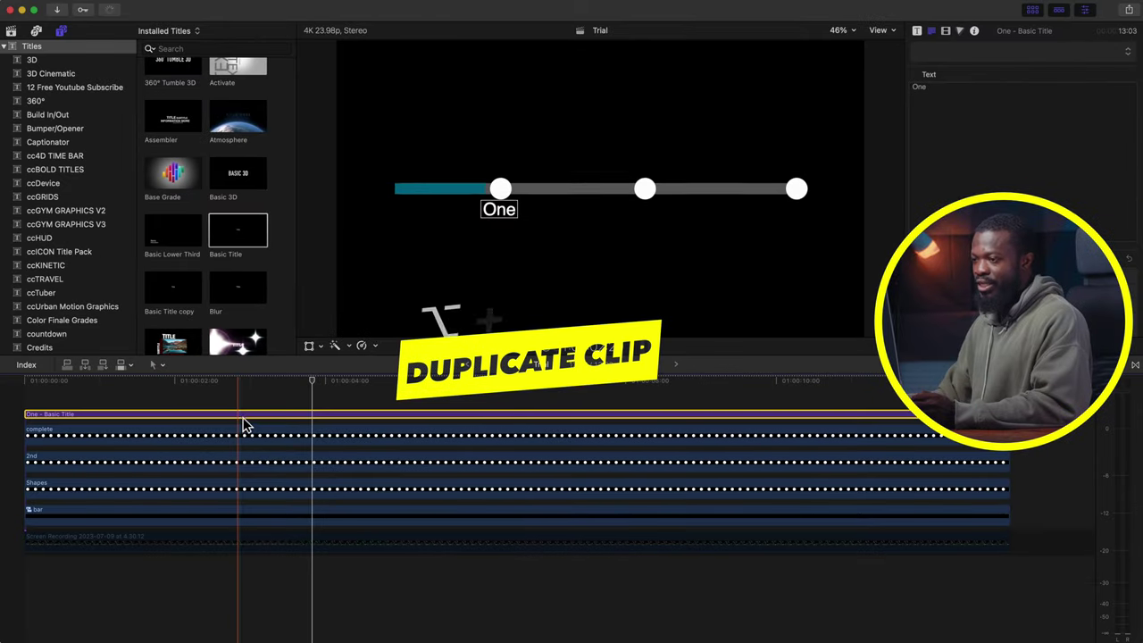
drag(246, 416, 244, 400)
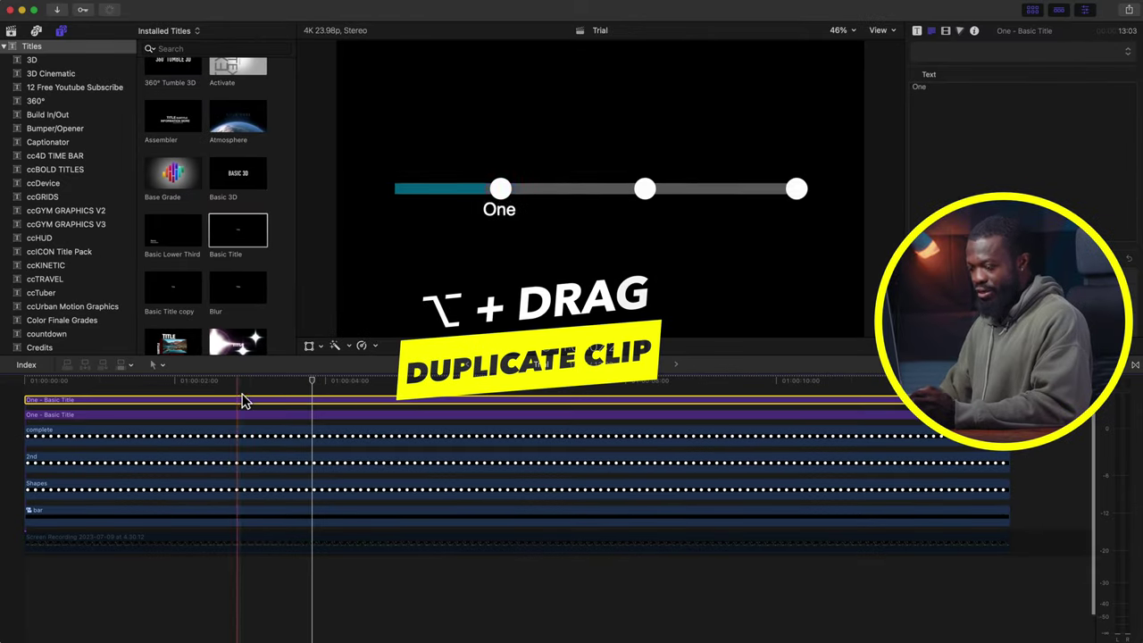
- Change the copied title to 'Two' and shift it under the middle dot
scroll(972, 290, down, 1)
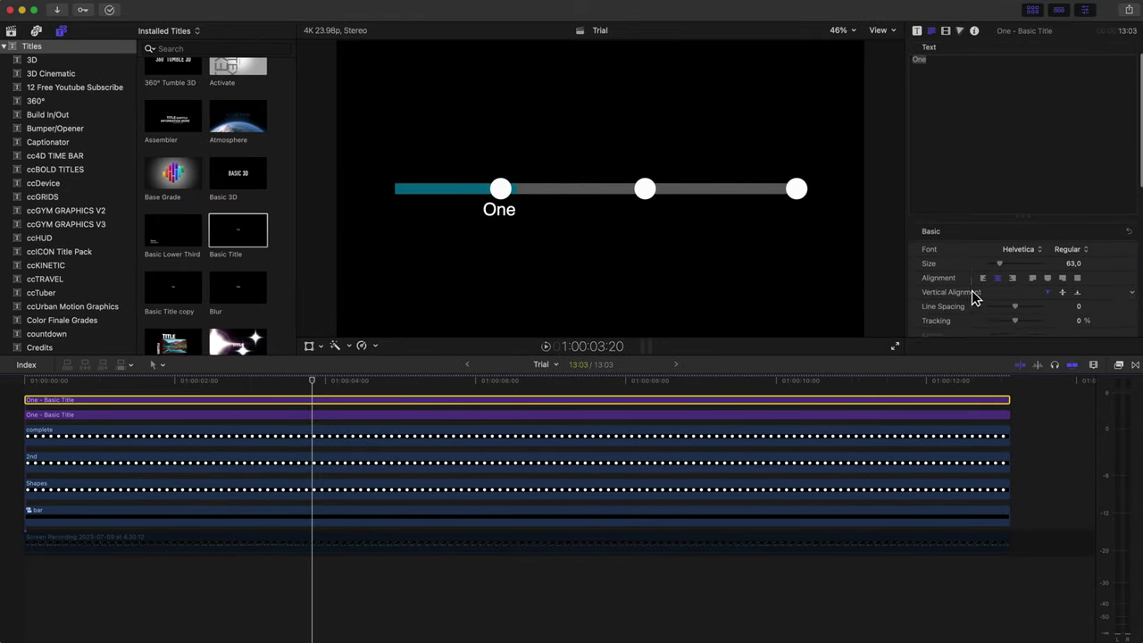
scroll(972, 290, down, 5)
drag(1069, 241, 1116, 241)
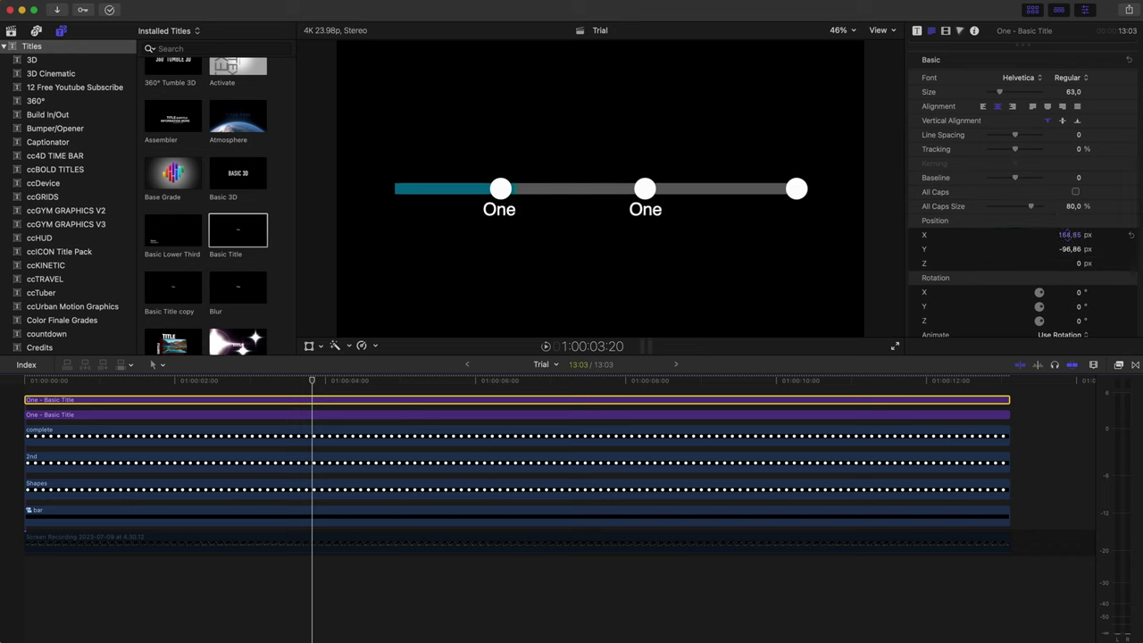
scroll(1002, 147, up, 6)
double_click(933, 89)
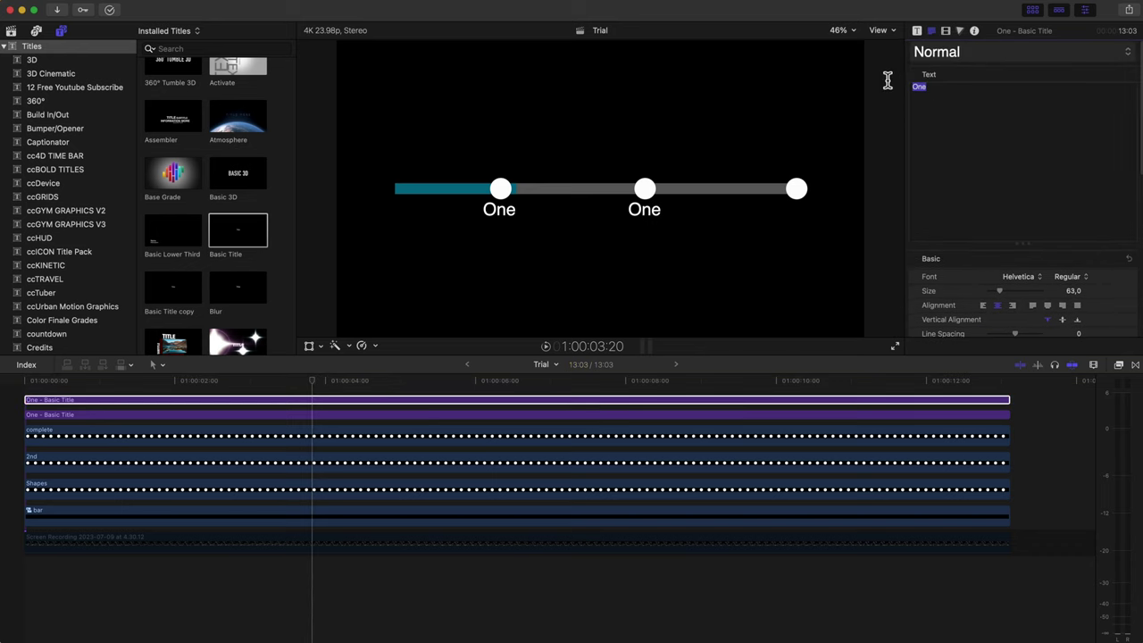
text(Two)
- Duplicate the Two title, change it to 'COMPLETE', and shift it under the last dot
click(257, 417)
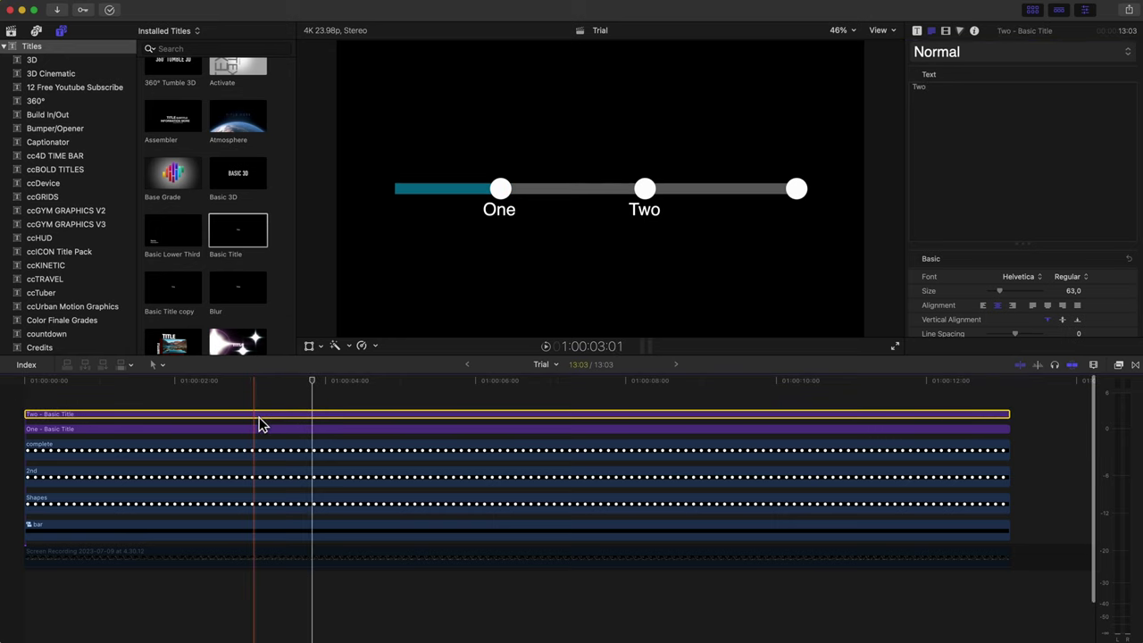
drag(259, 423, 263, 409)
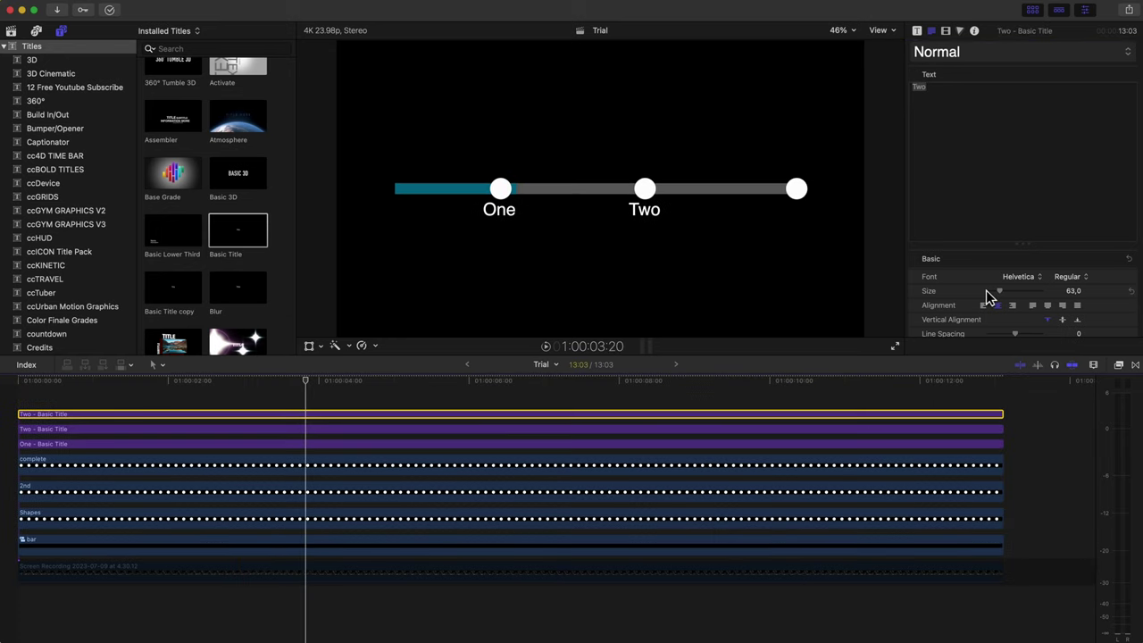
click(966, 107)
text(COMPLETE)
scroll(982, 298, down, 10)
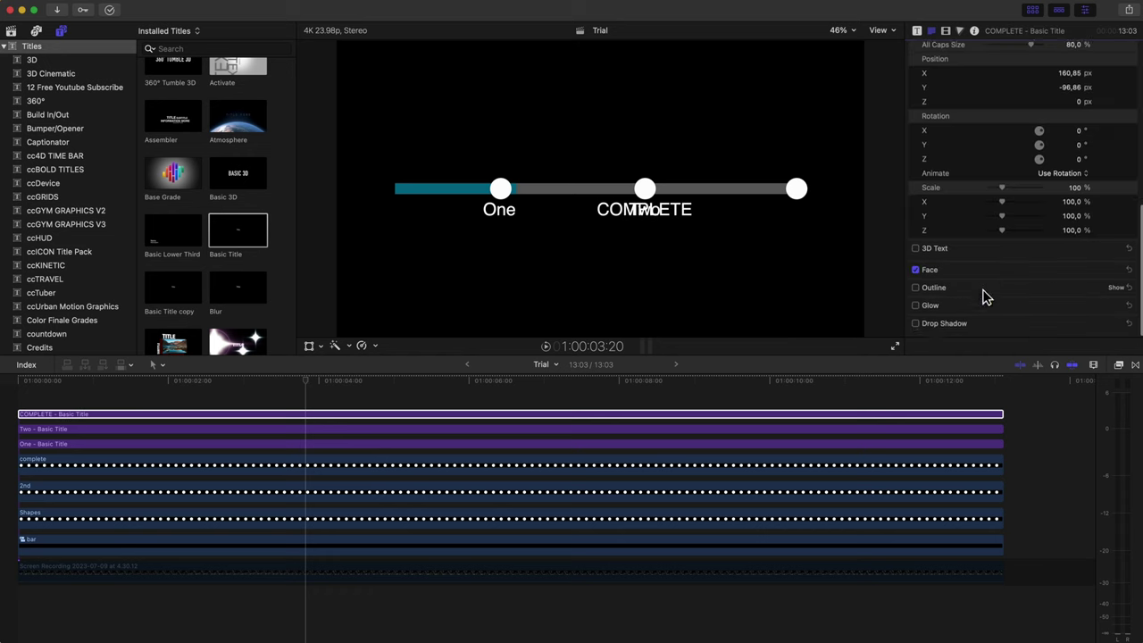
scroll(1070, 103, up, 1)
drag(1067, 97, 1116, 96)
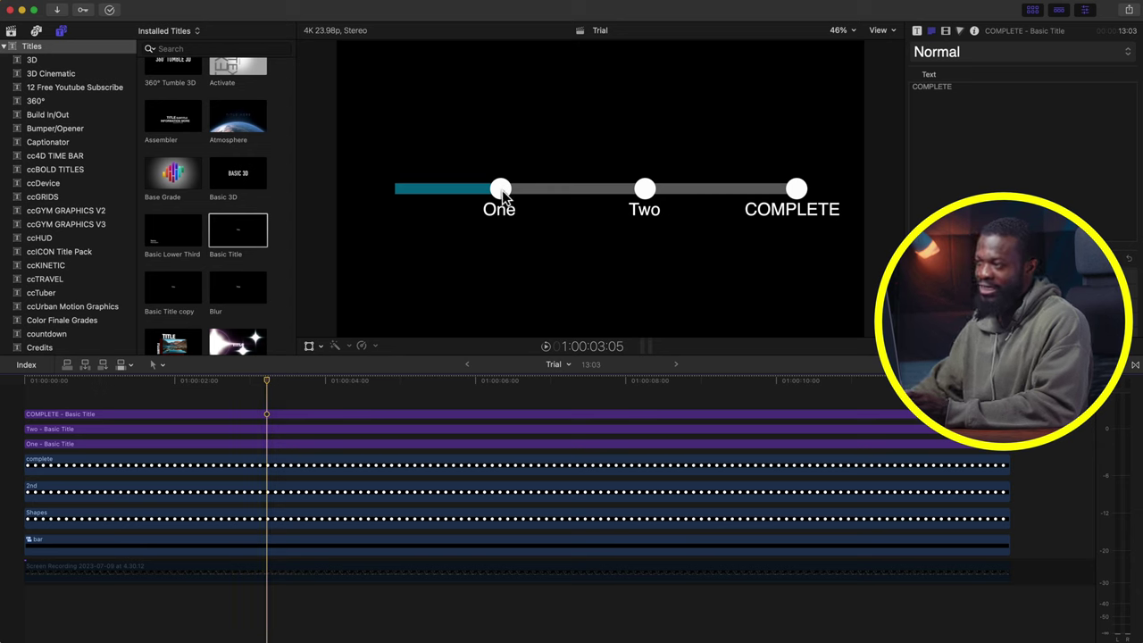
- Blade the Shapes, 2nd and complete circle clips at their milestones (about 3:05, 7:16, 12:11)
click(273, 528)
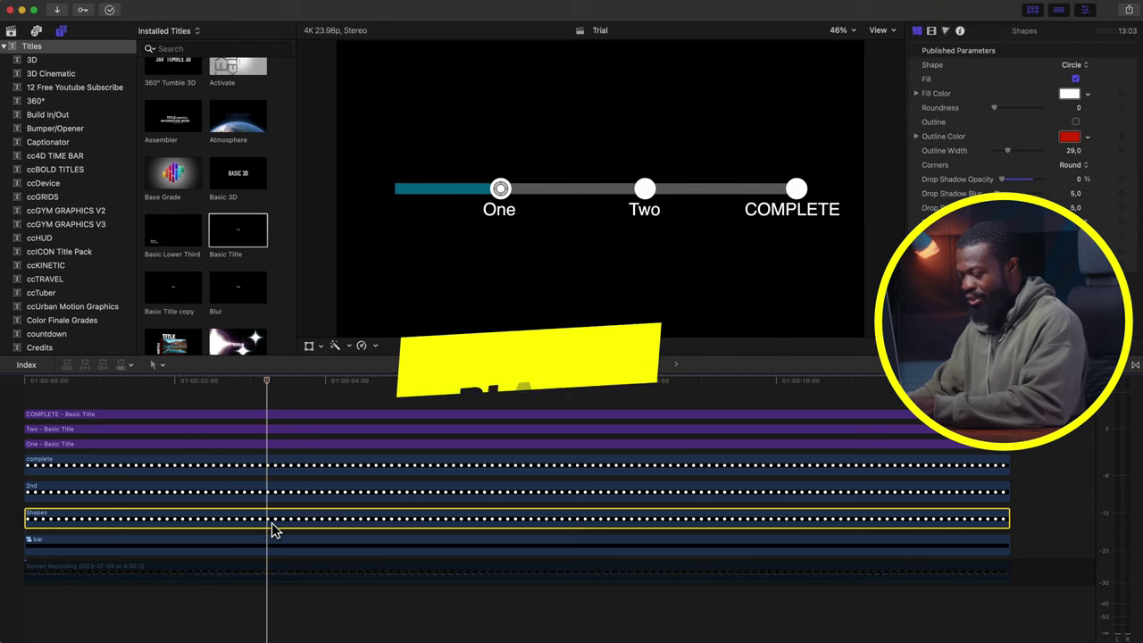
key(super+b)
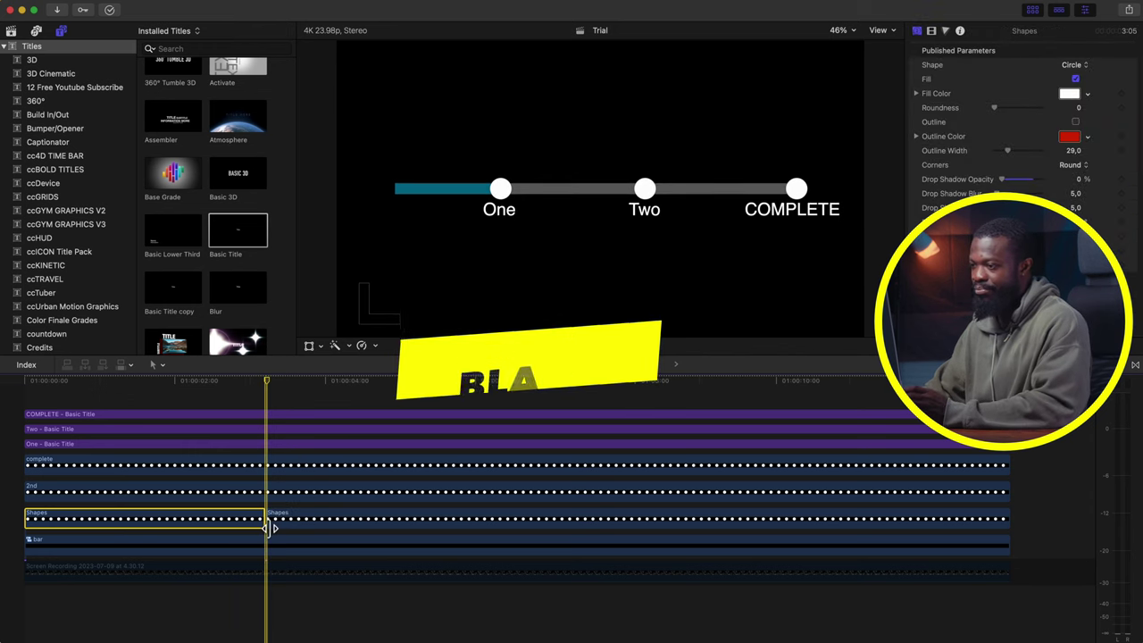
click(605, 495)
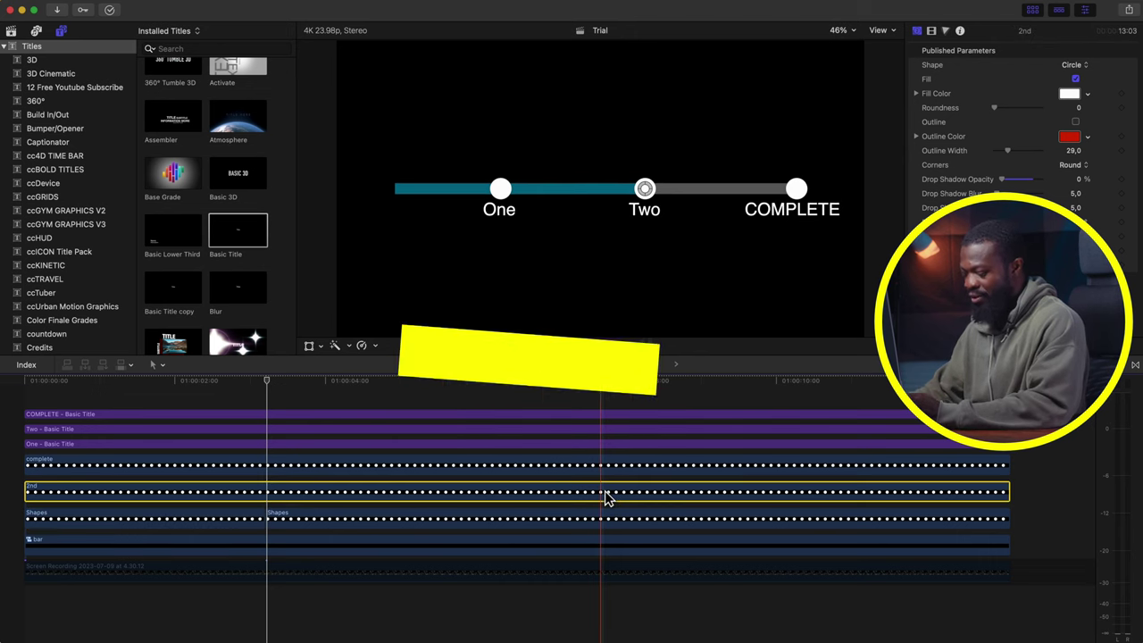
key(super+b)
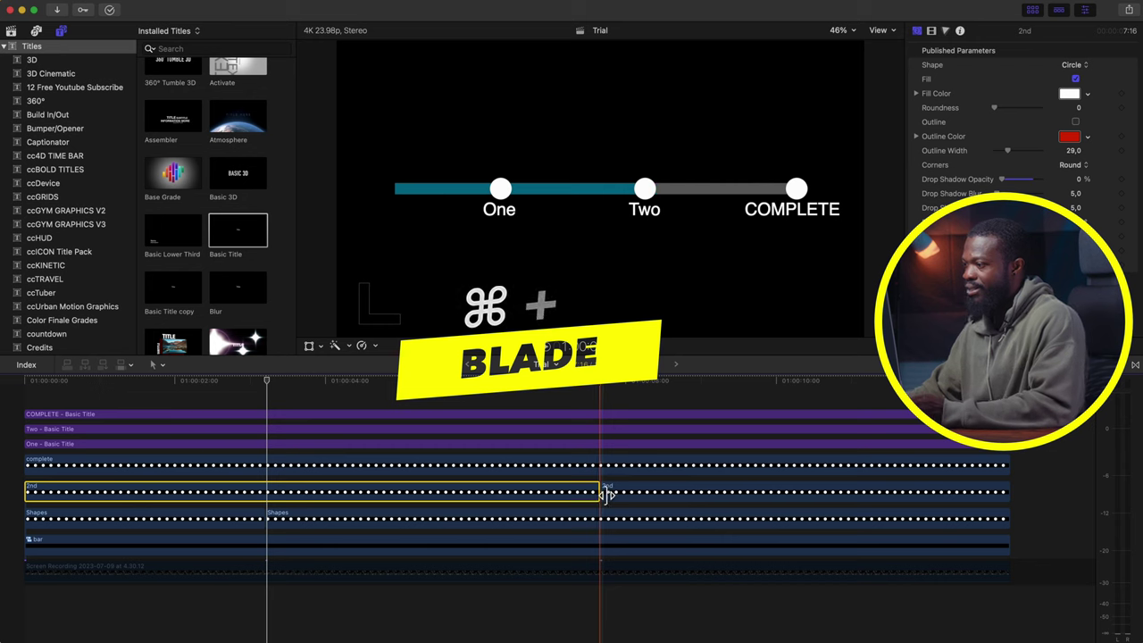
click(968, 467)
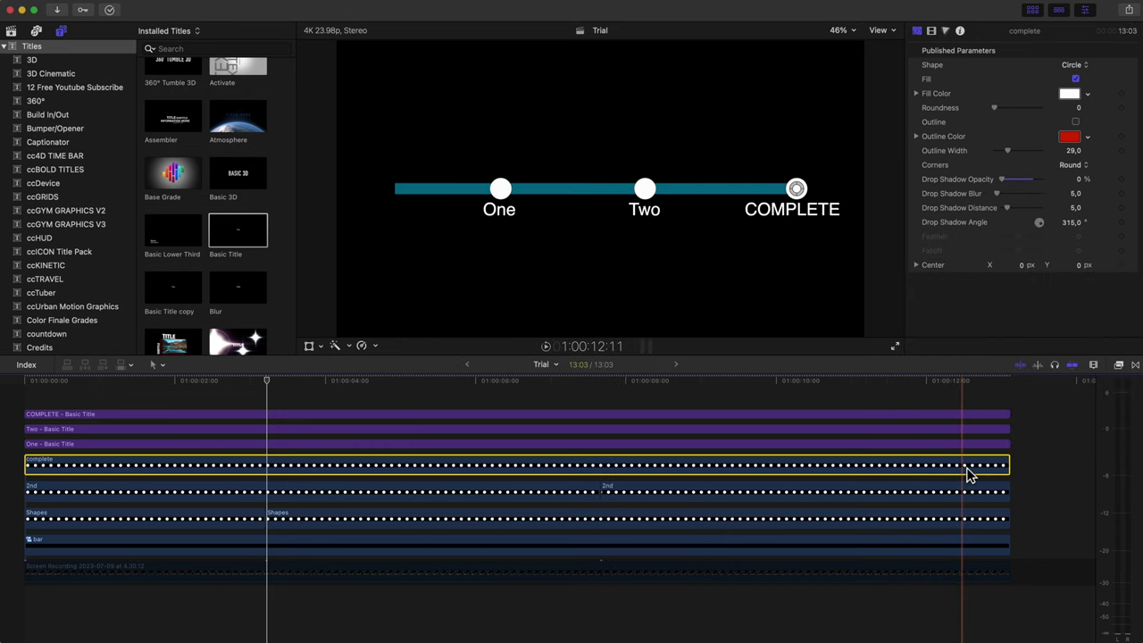
key(super+b)
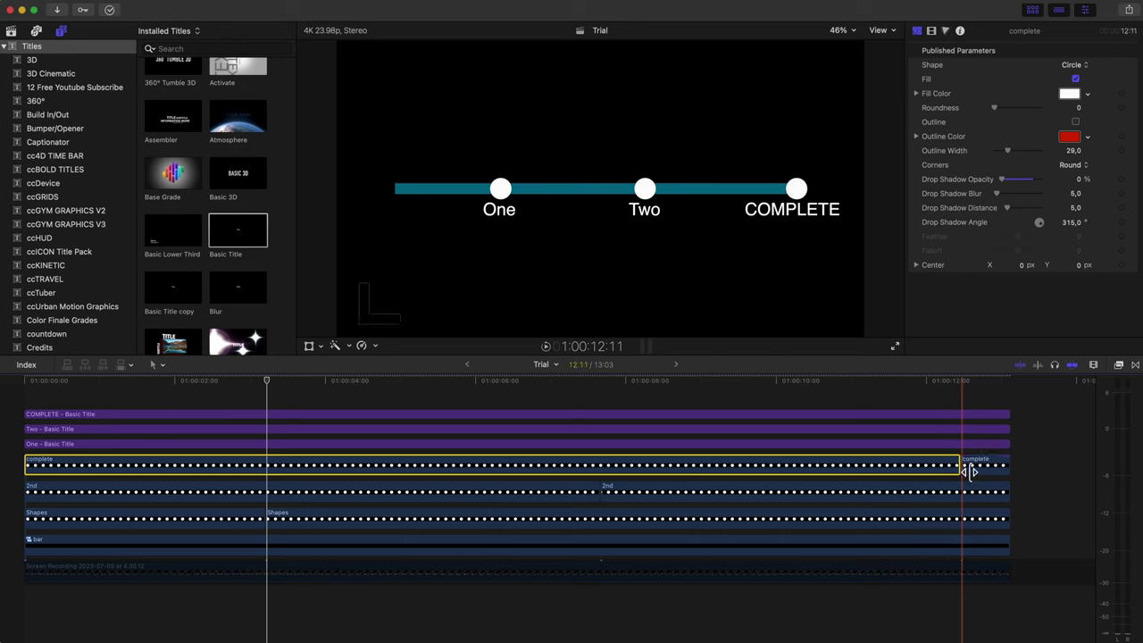
click(295, 525)
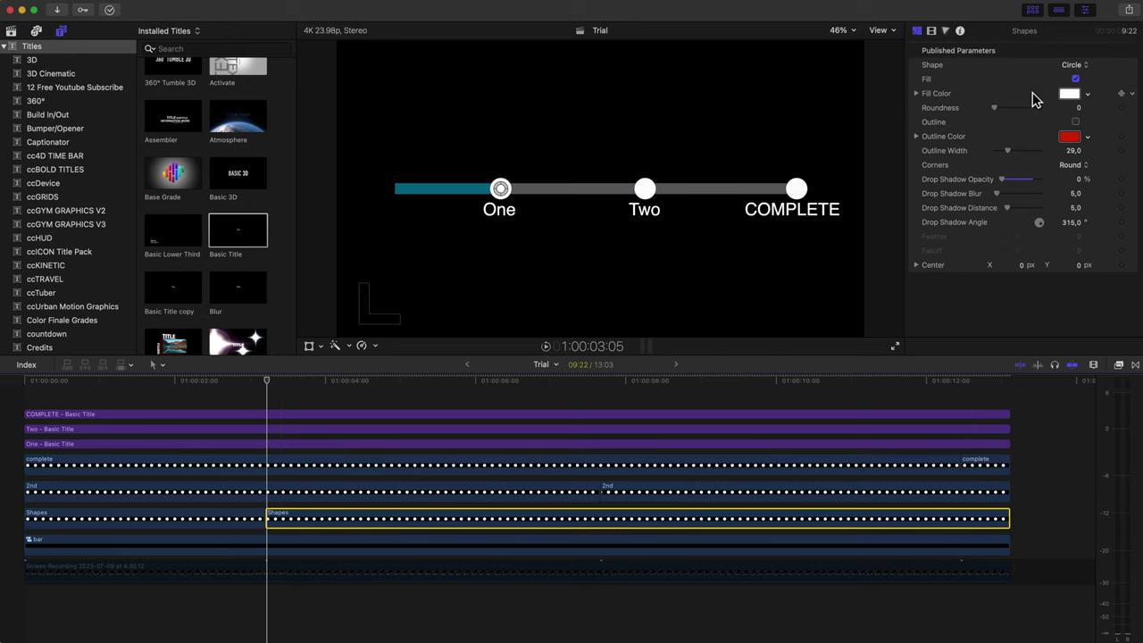
- Turn the fill of the later One circle part green
click(1072, 95)
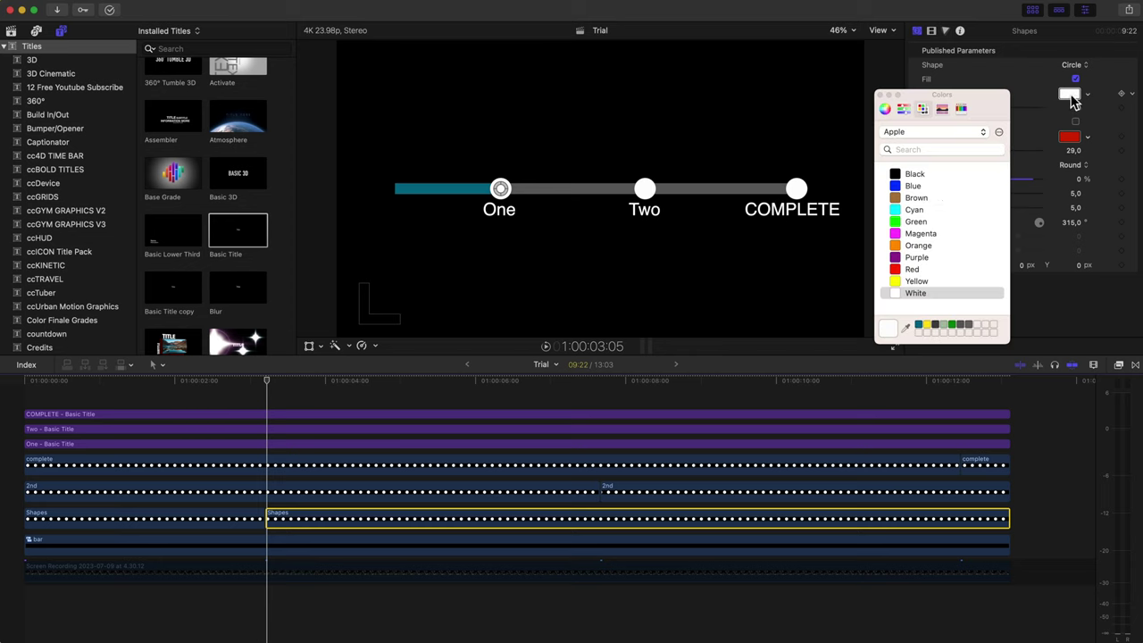
click(952, 325)
click(879, 93)
- Turn the later Two circle part green and begin recolouring the complete circle's fill
click(628, 494)
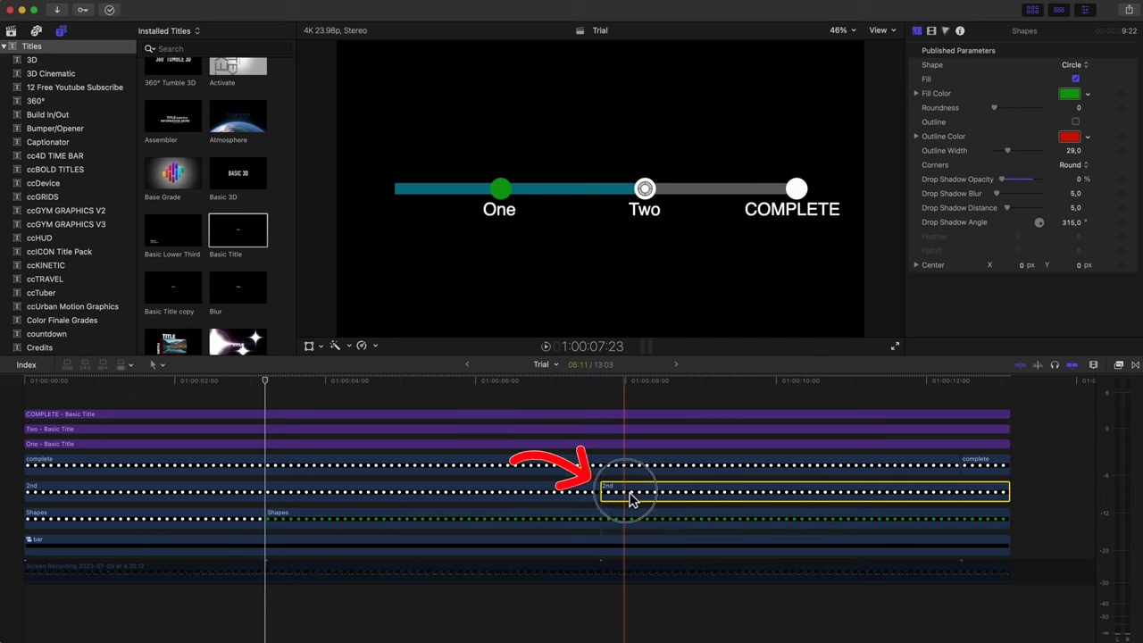
click(657, 382)
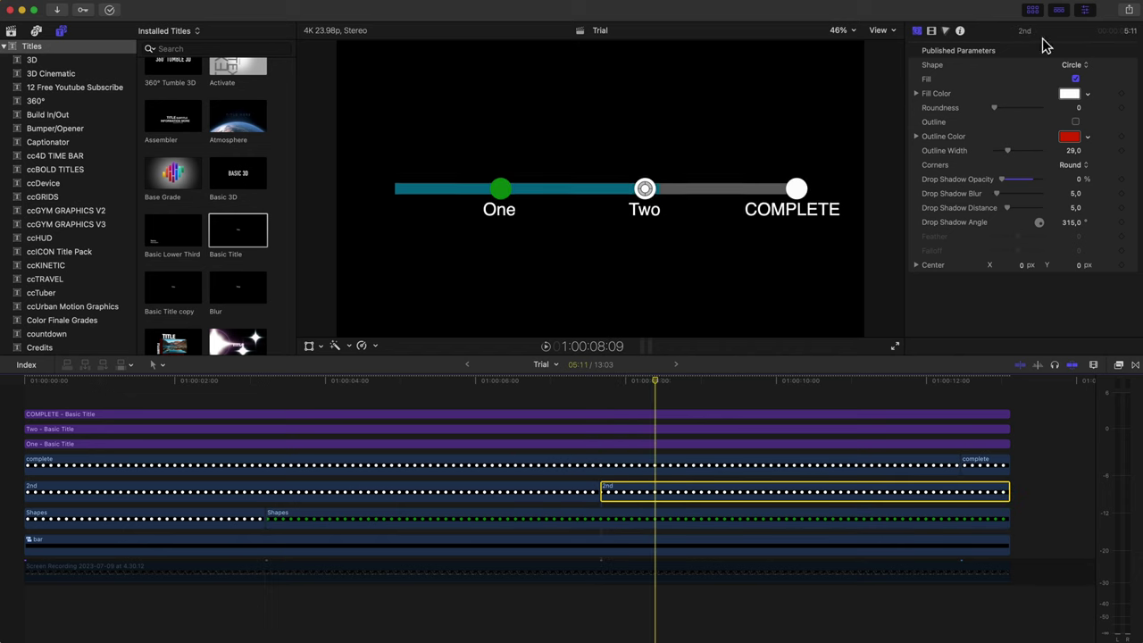
click(1071, 95)
click(952, 325)
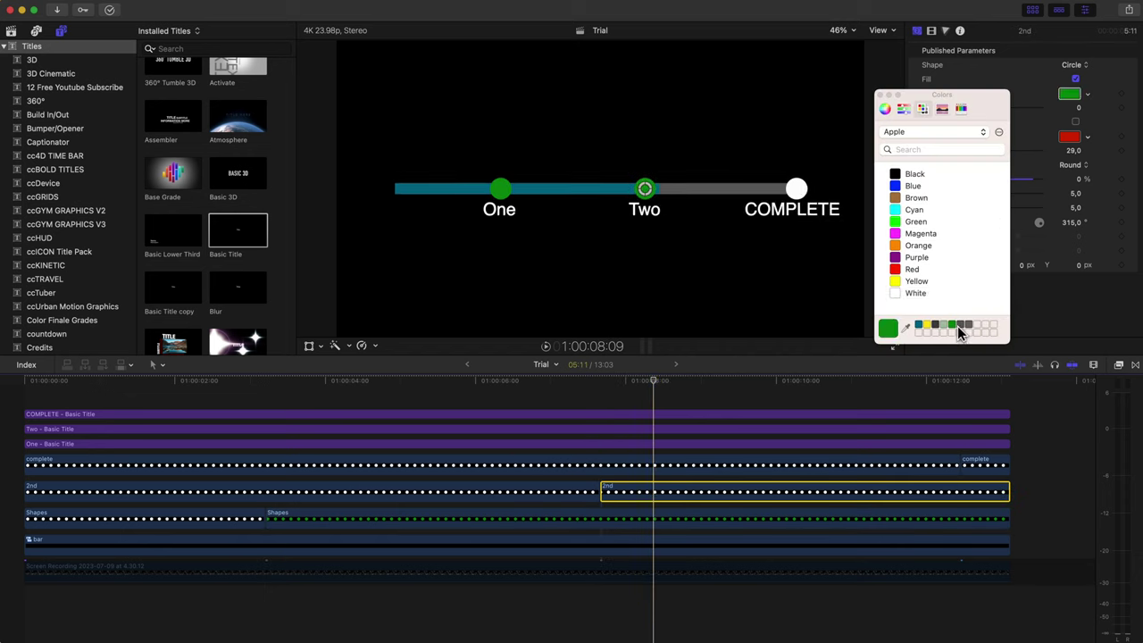
click(880, 94)
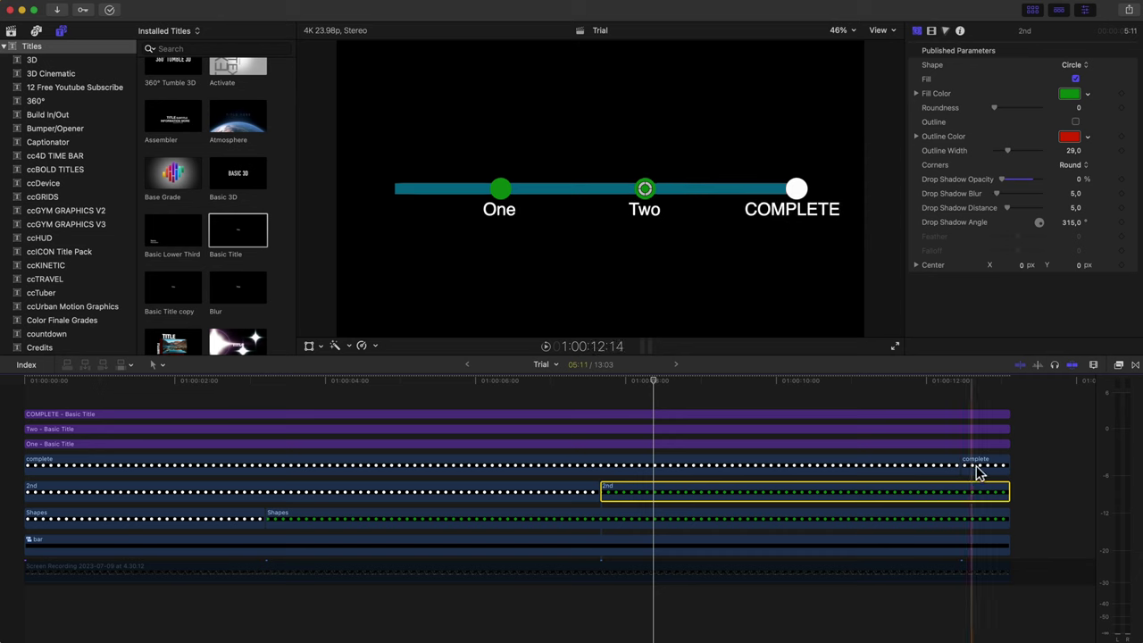
click(977, 465)
click(1070, 95)
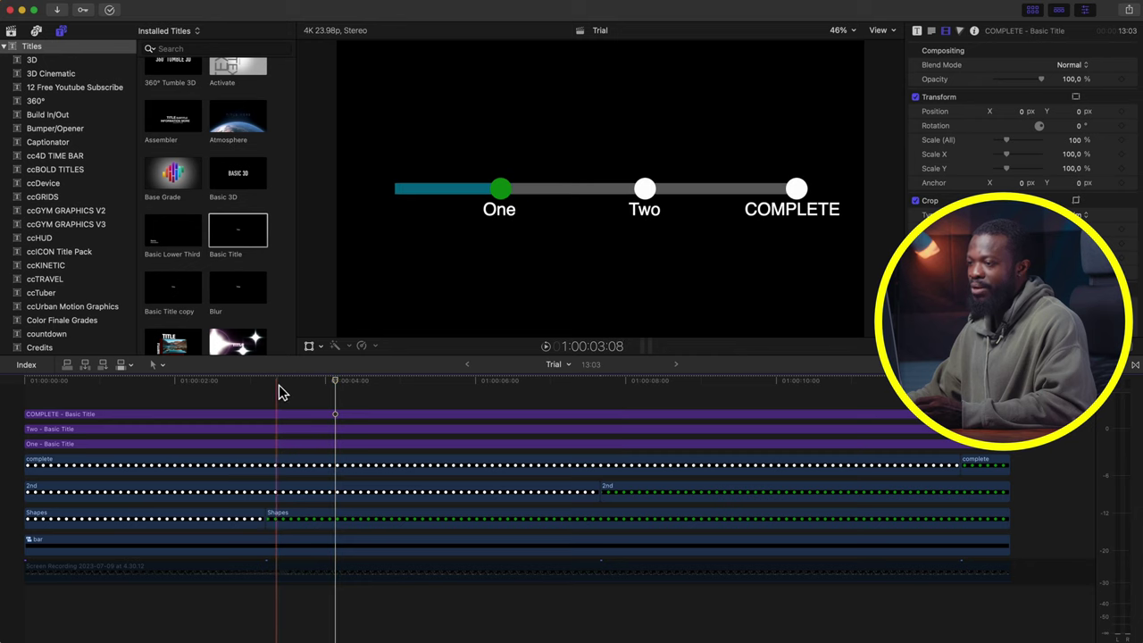
- Keyframe the first Shapes clip's end scale from 10% up to 15%
click(257, 518)
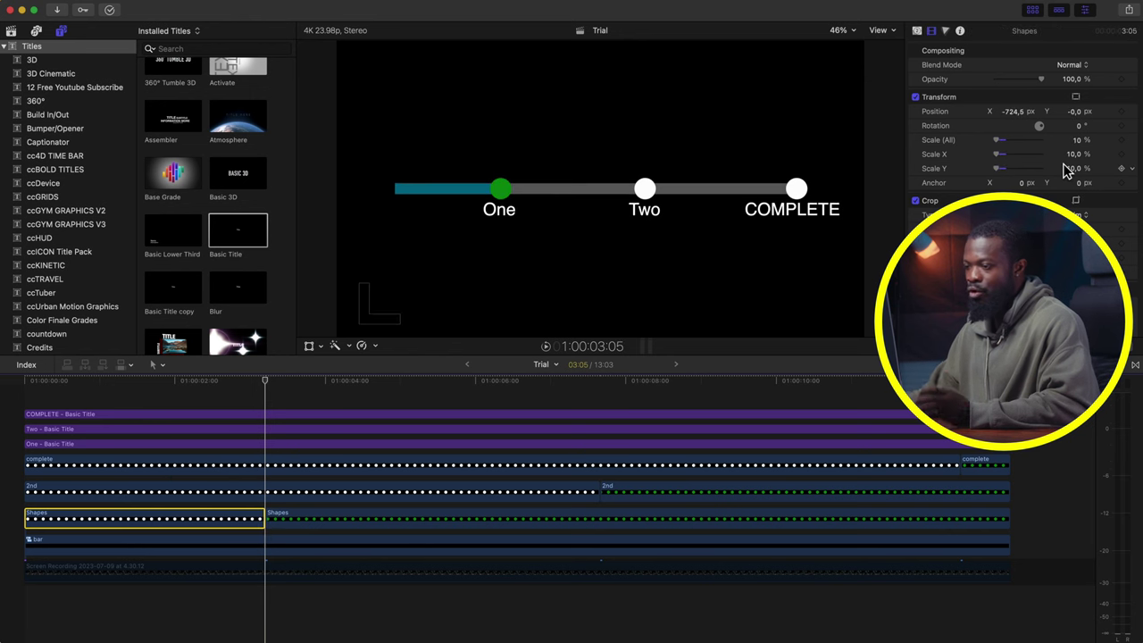
key(Left)
key(Left)
key(Left)
key(Left)
click(1121, 140)
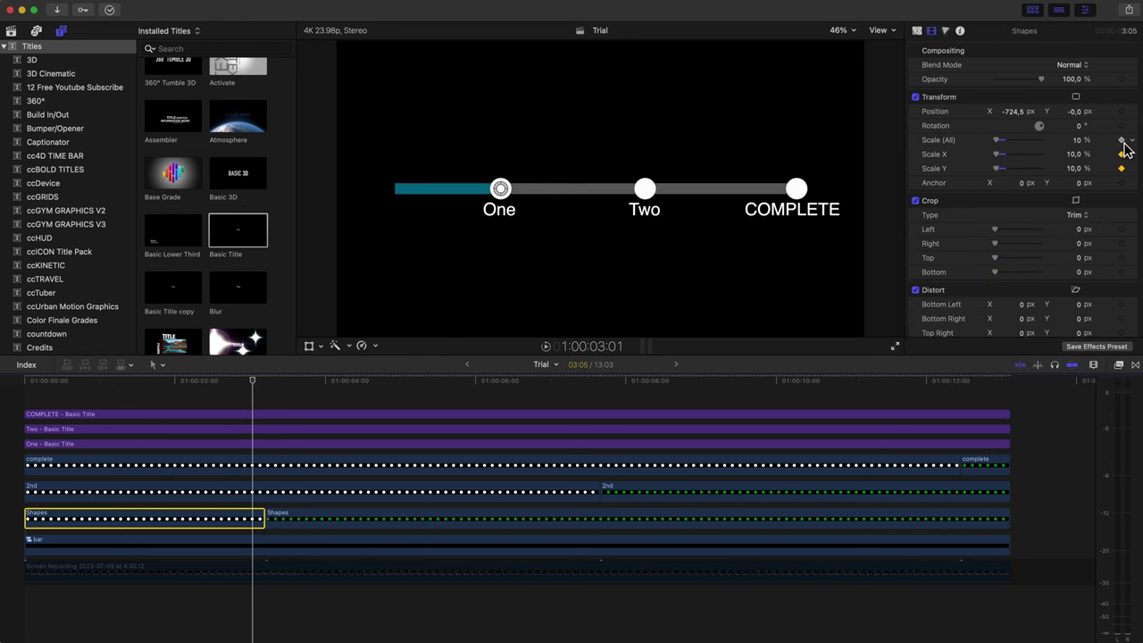
click(267, 382)
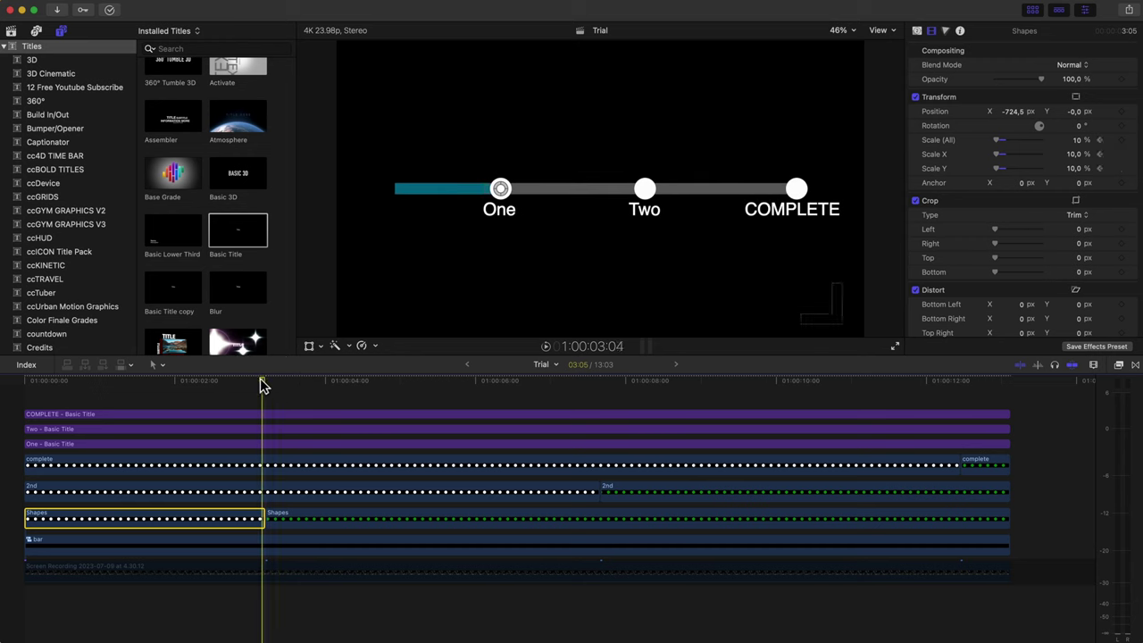
click(1123, 141)
click(1080, 143)
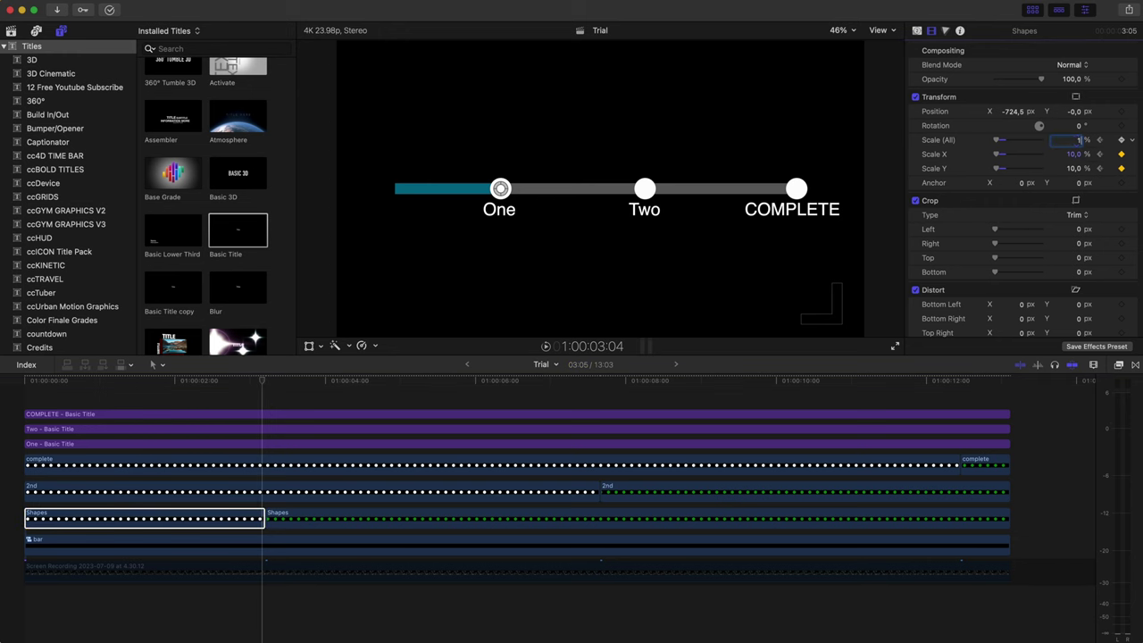
key(Return)
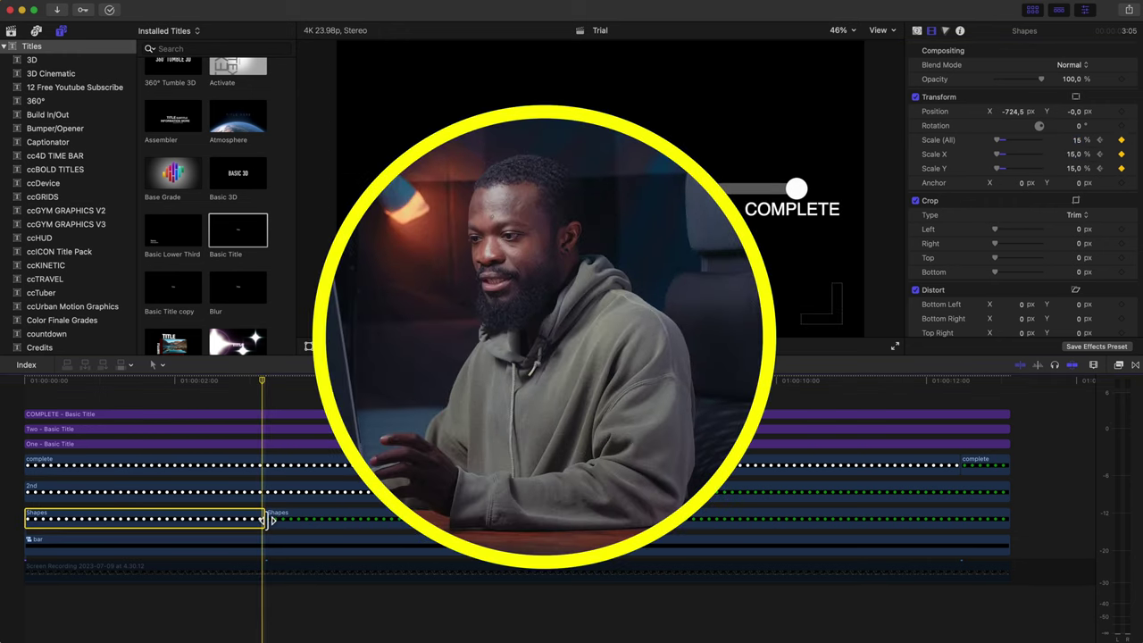
- Keyframe the later Shapes clip's start from 15% back to 10% and preview the pop
click(279, 521)
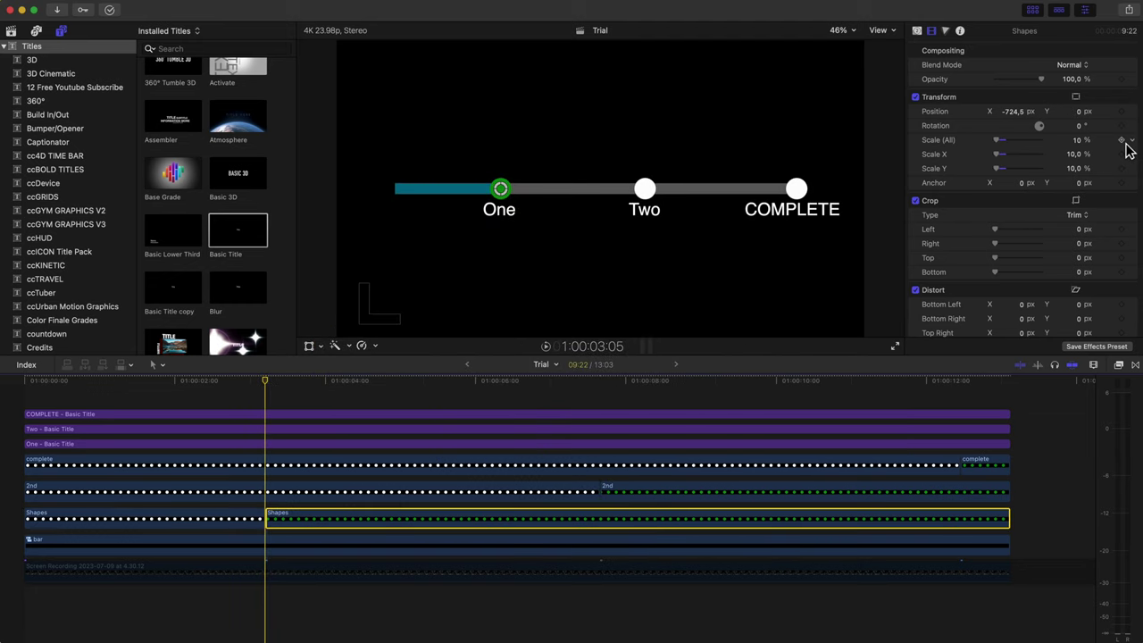
click(1077, 145)
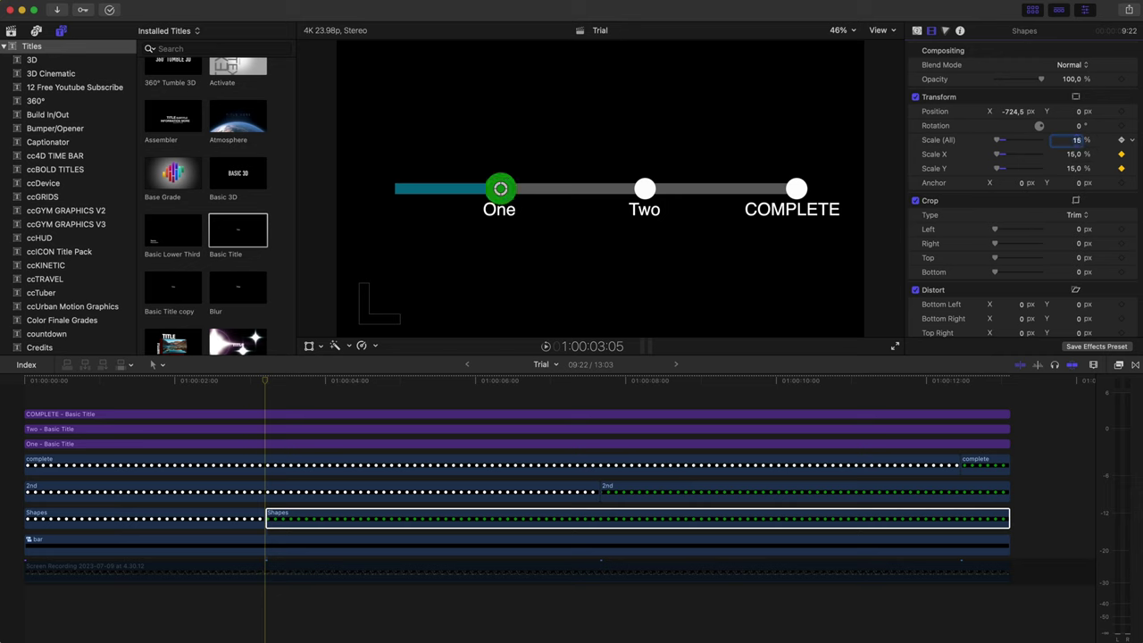
text(15)
key(Return)
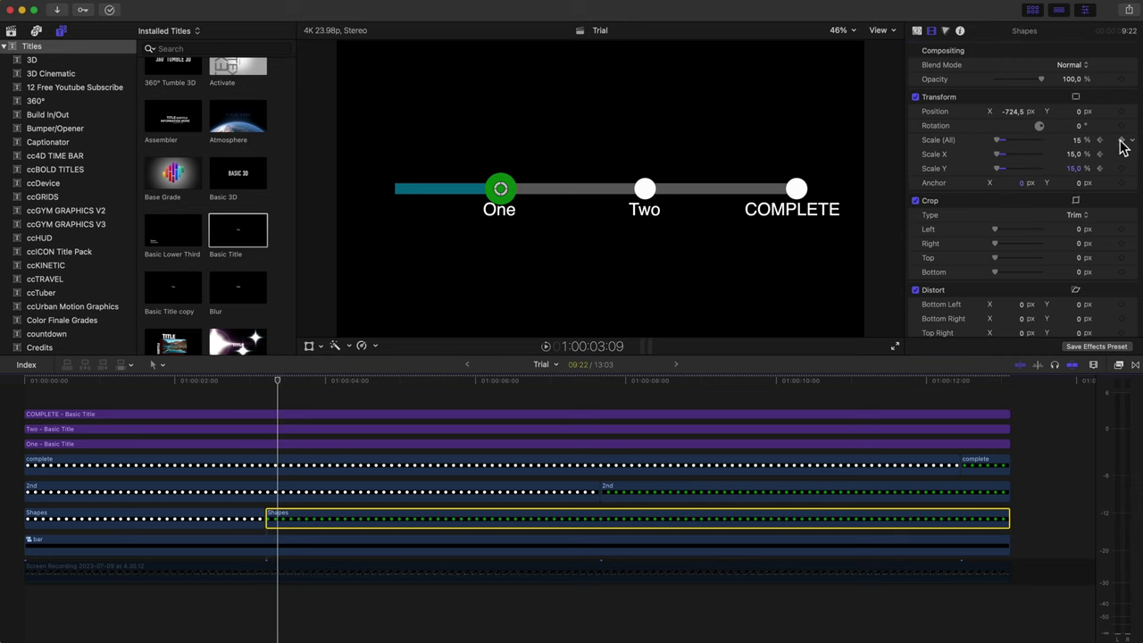
click(1079, 144)
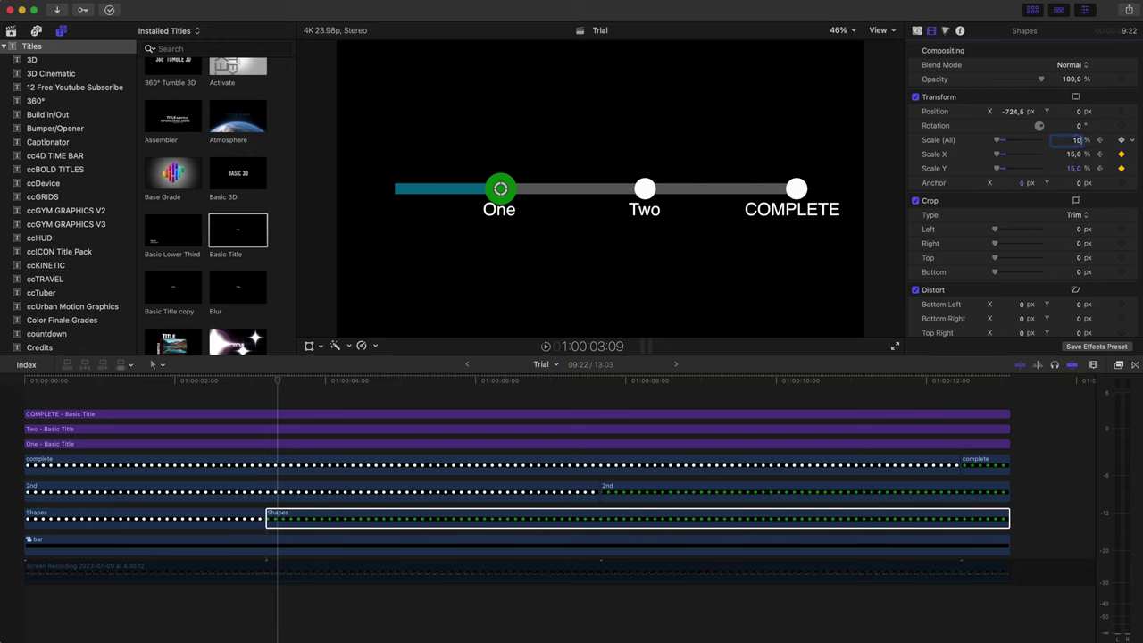
click(186, 392)
key(space)
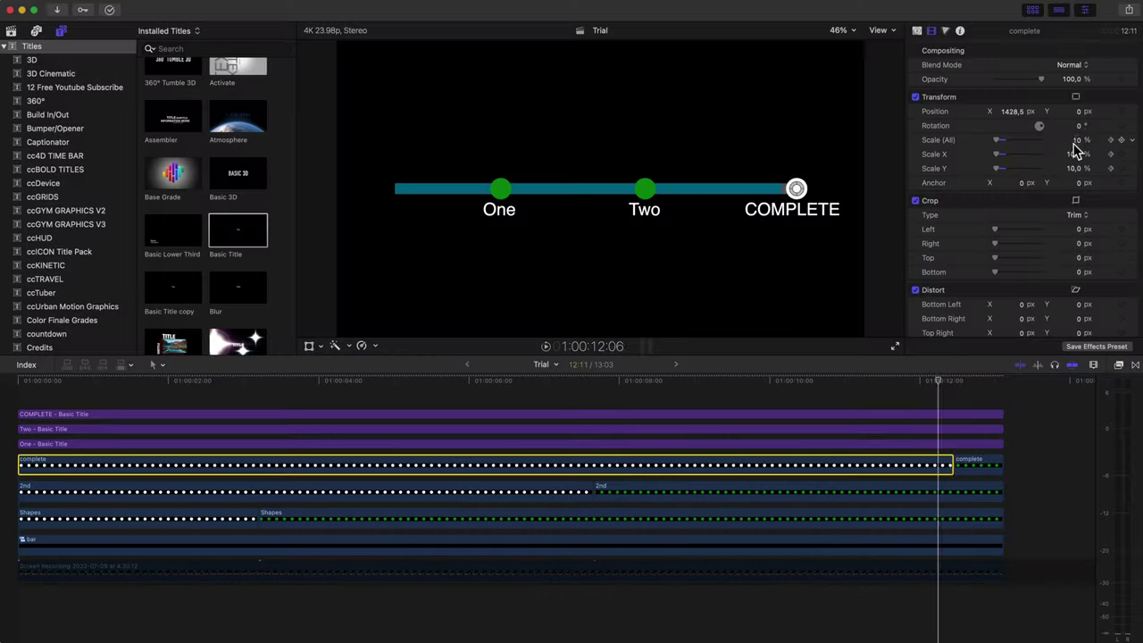
- Re-enable the gym footage clip just before the One milestone
click(237, 402)
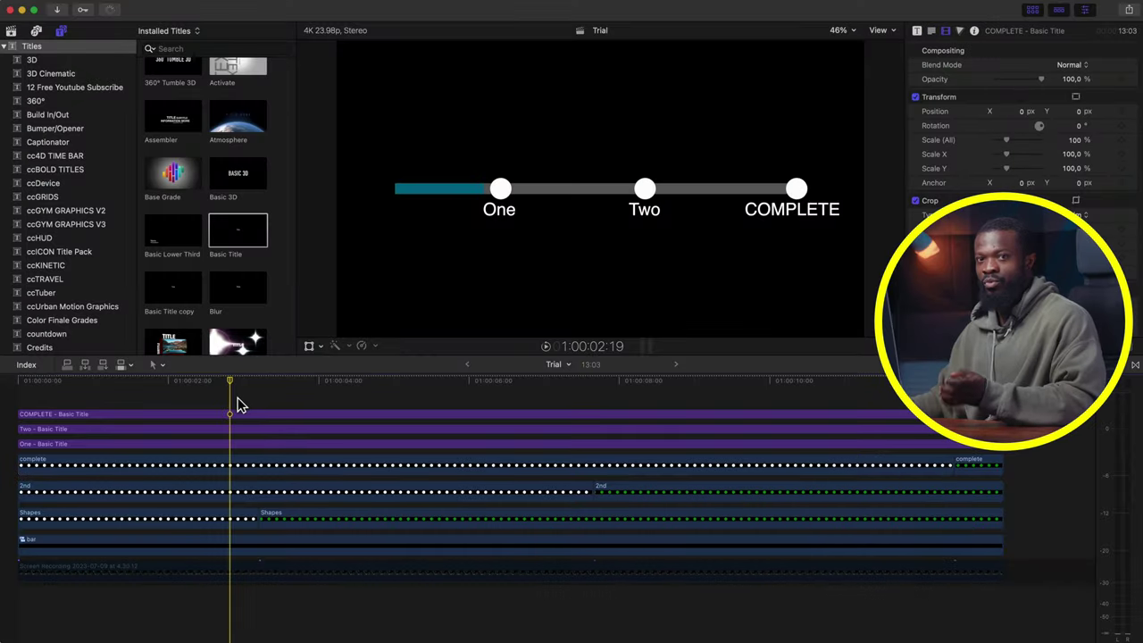
click(258, 576)
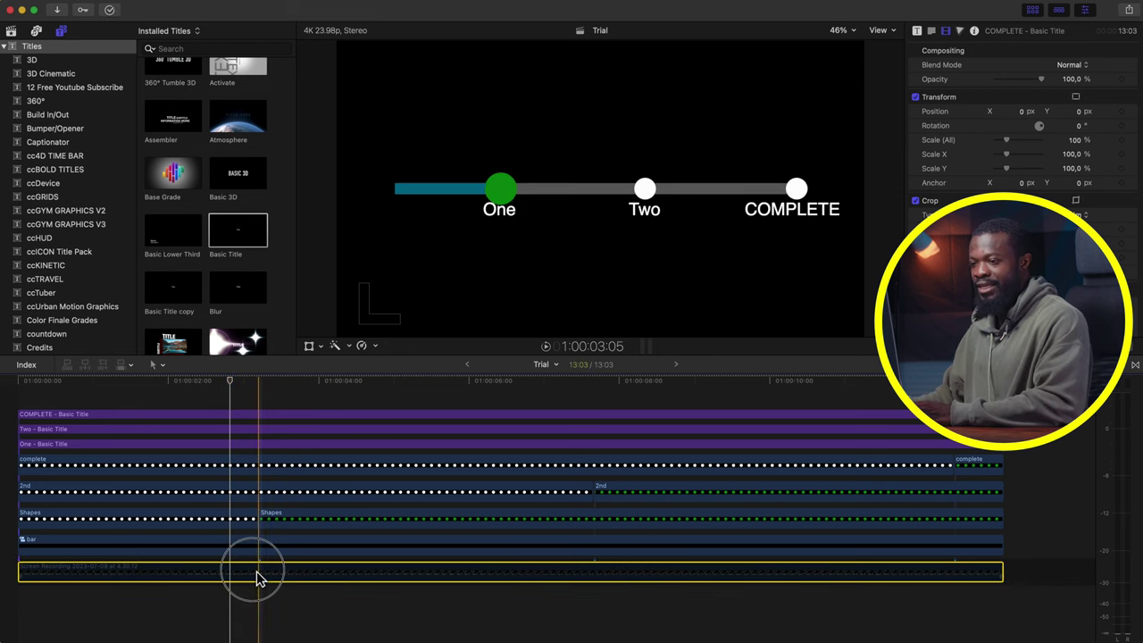
key(v)
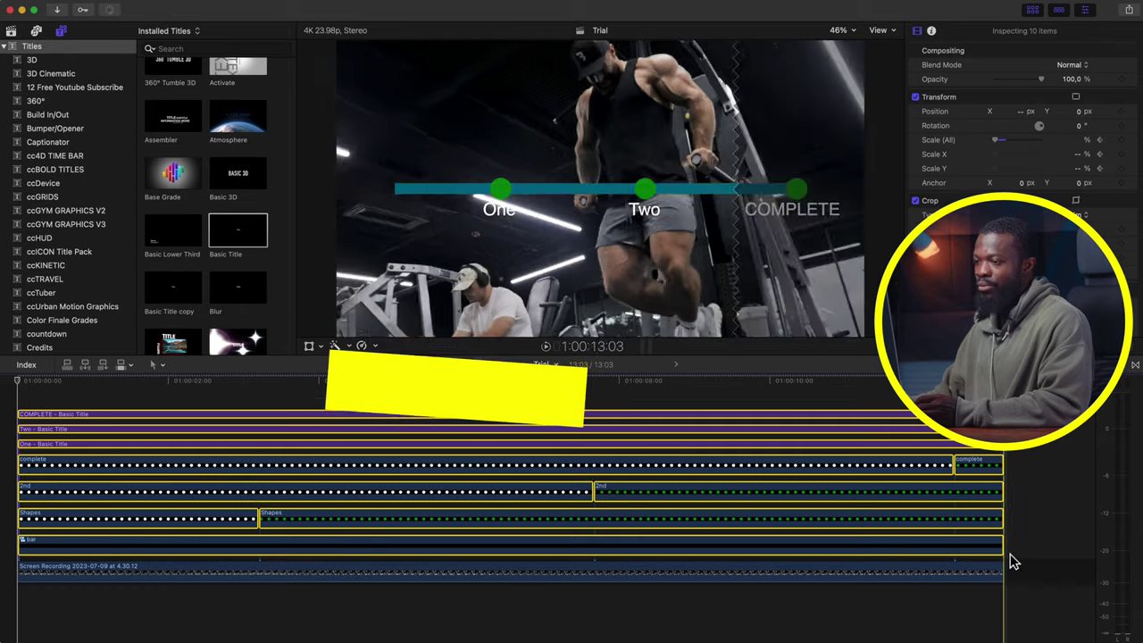
- Combine the progress-bar layers into a compound clip named 'all 3' and move it lower in frame
right_click(322, 493)
click(350, 500)
text(all 3)
key(Return)
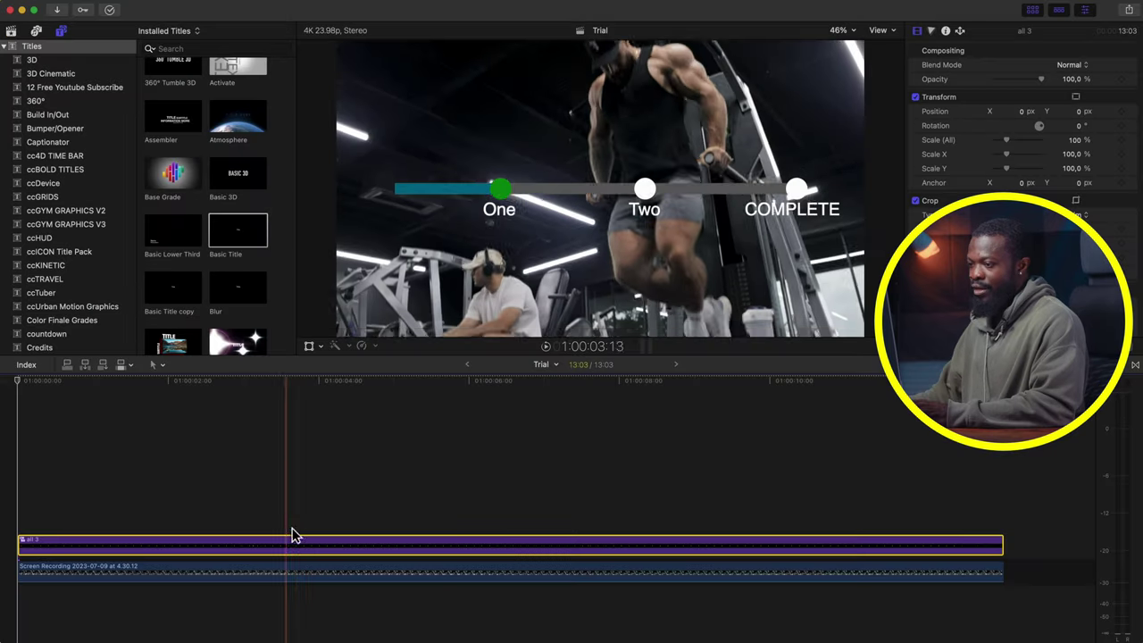
click(1077, 97)
drag(753, 125, 748, 221)
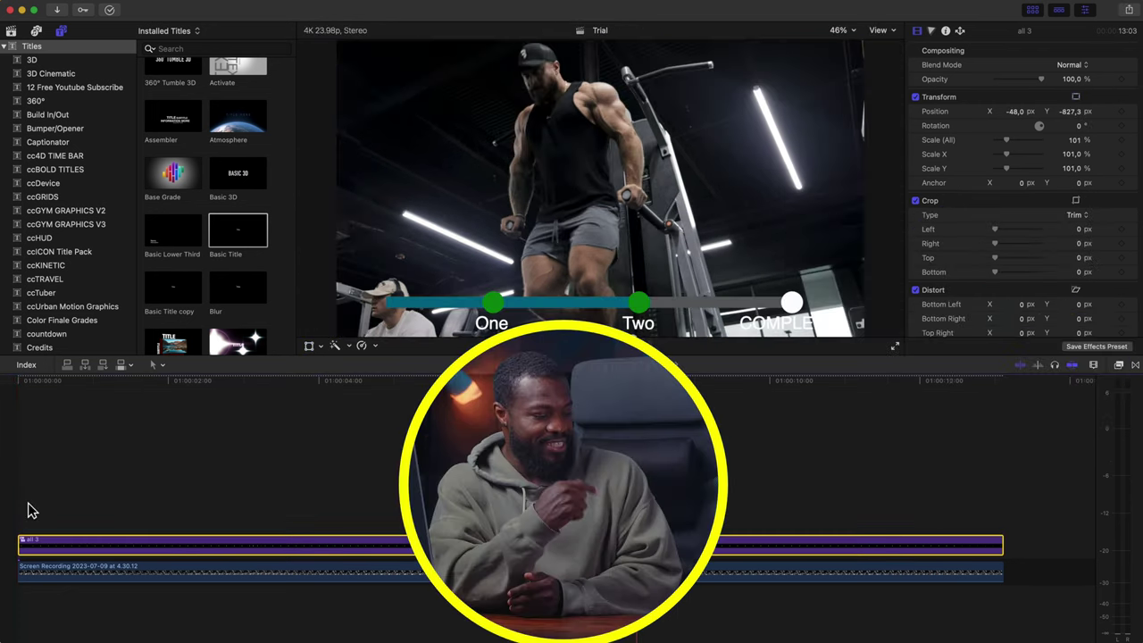